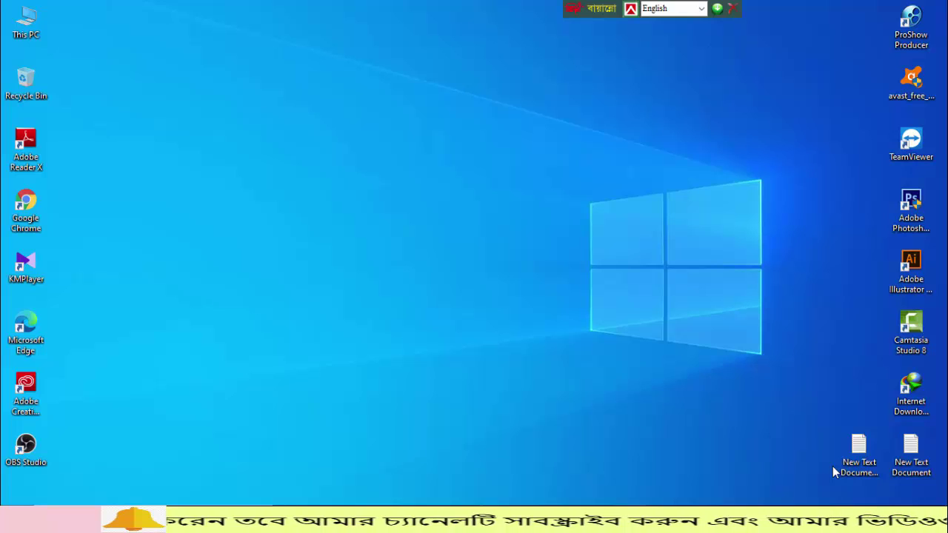
Refresh the desktop, then create a new 2.13 × 3.39 in CMYK document with 0.25 in bleed
right_click(345, 105)
click(365, 142)
right_click(282, 83)
click(317, 124)
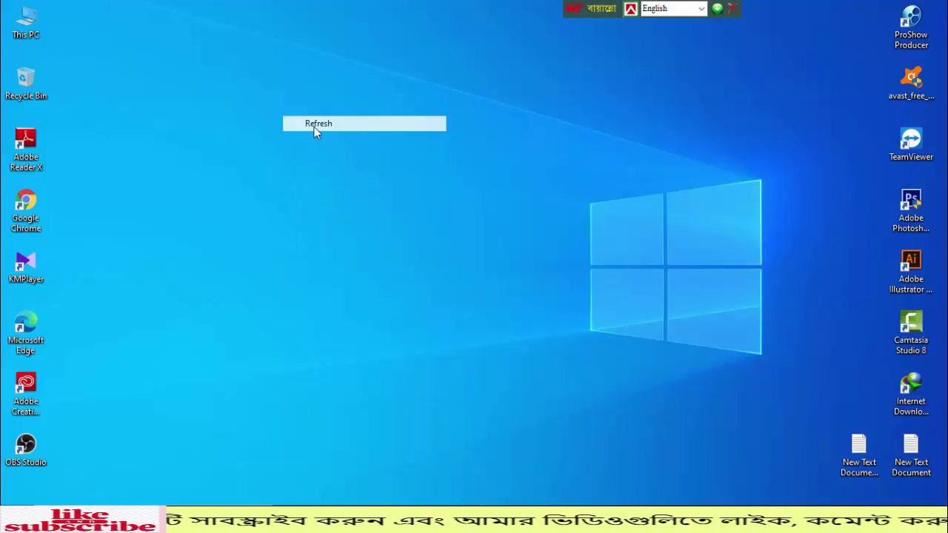
right_click(340, 83)
click(367, 123)
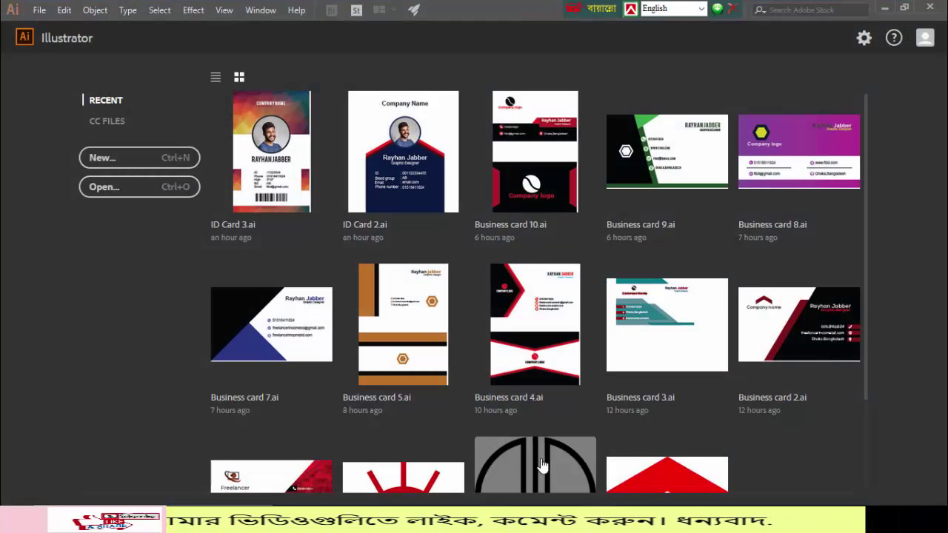
click(99, 161)
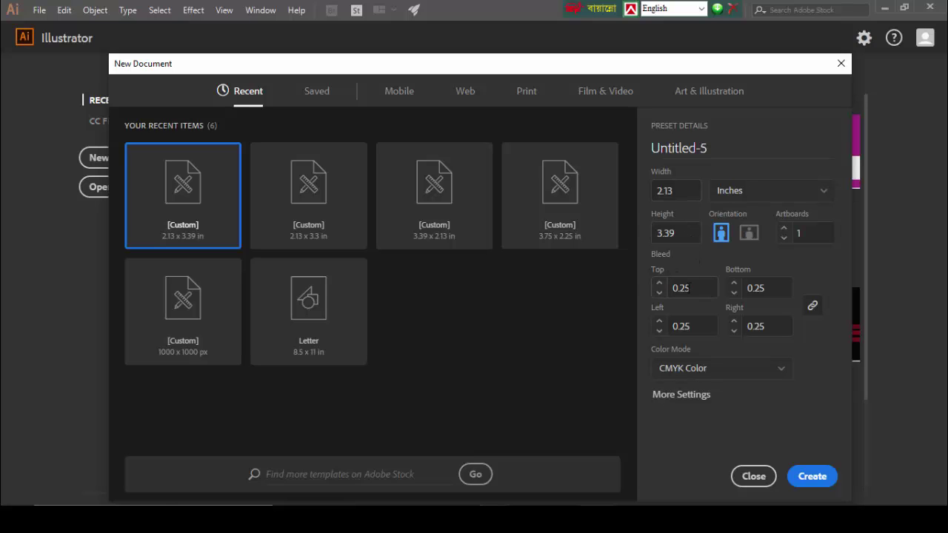
click(812, 478)
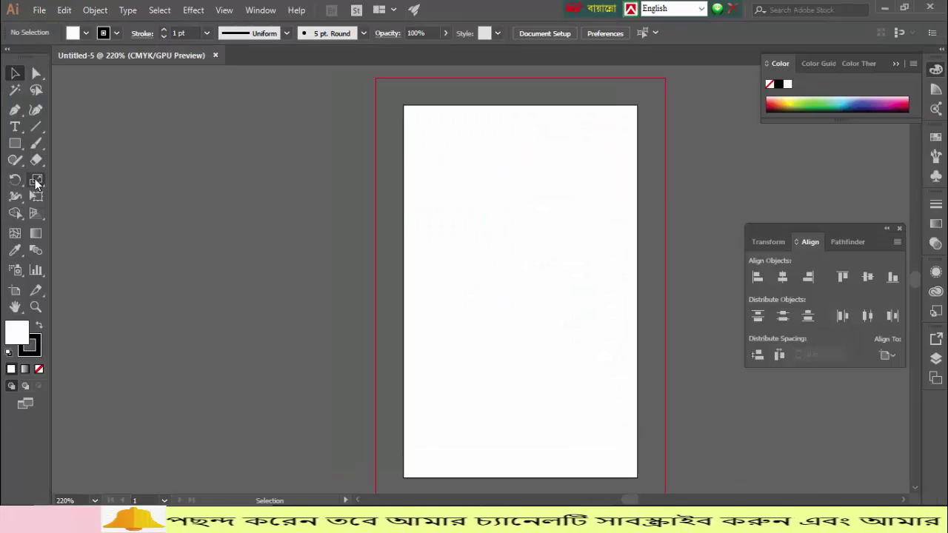
Draw a card-sized rectangle and turn a -0.25 in offset copy into guides
click(15, 143)
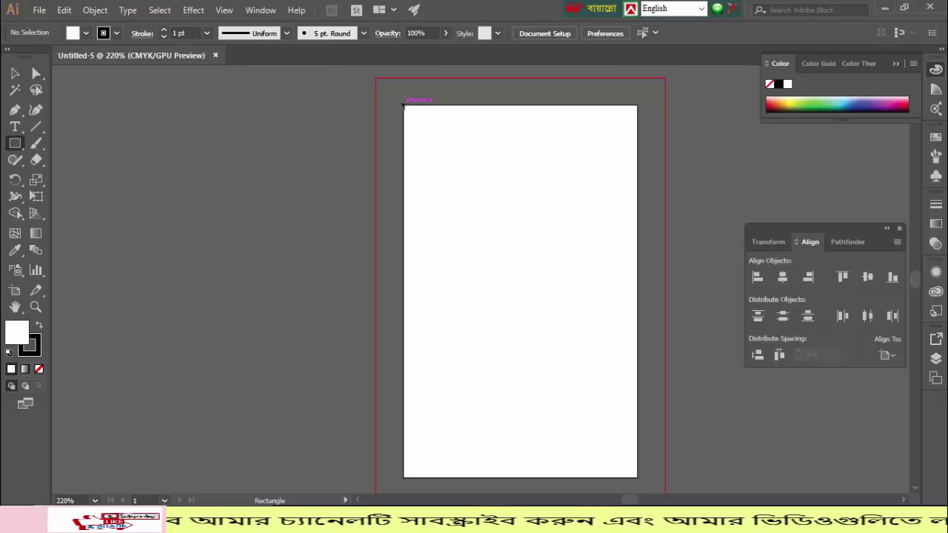
mouse_move(404, 105)
mouse_down()
mouse_move(590, 422)
mouse_move(639, 476)
mouse_up()
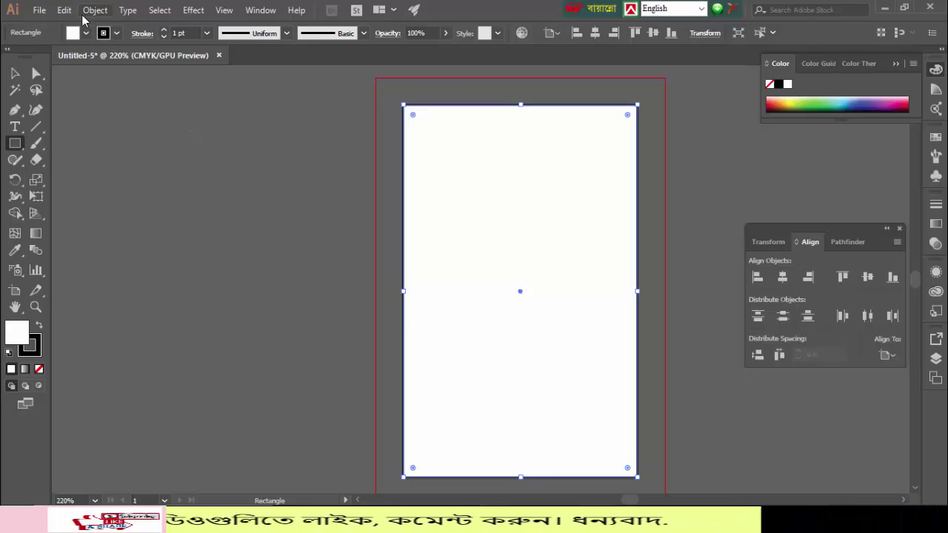
click(15, 74)
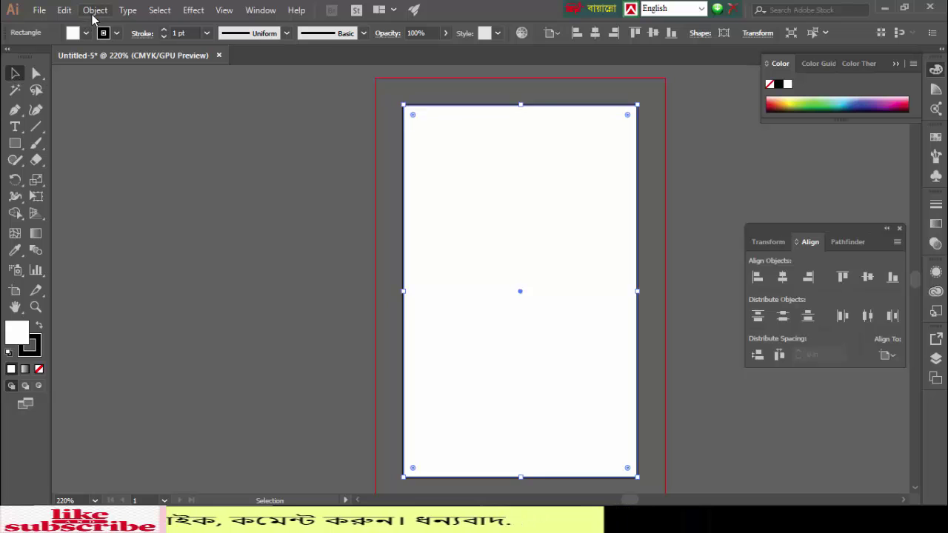
click(95, 11)
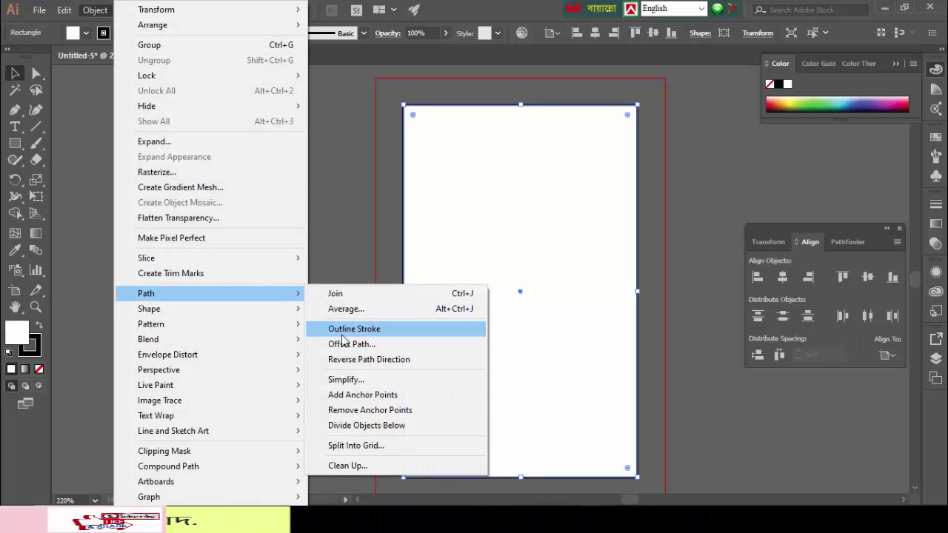
click(347, 343)
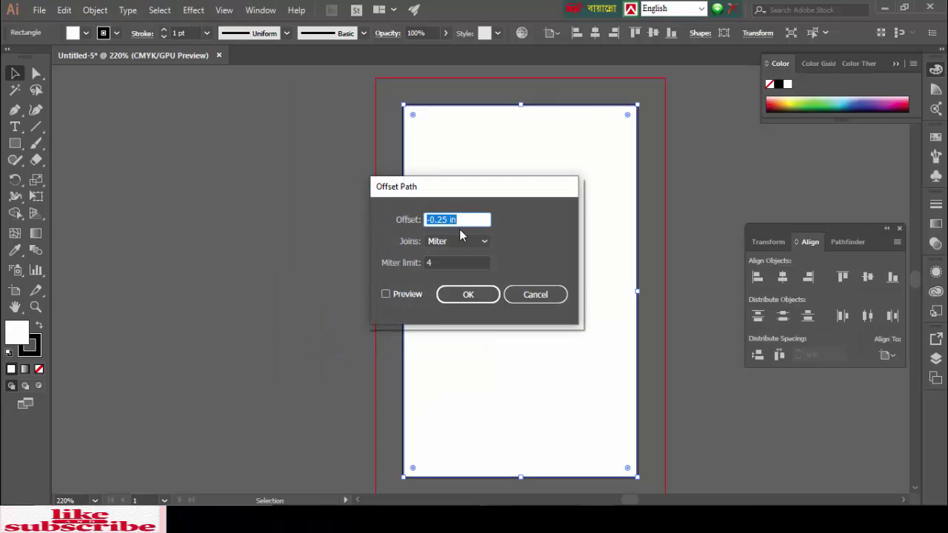
click(471, 296)
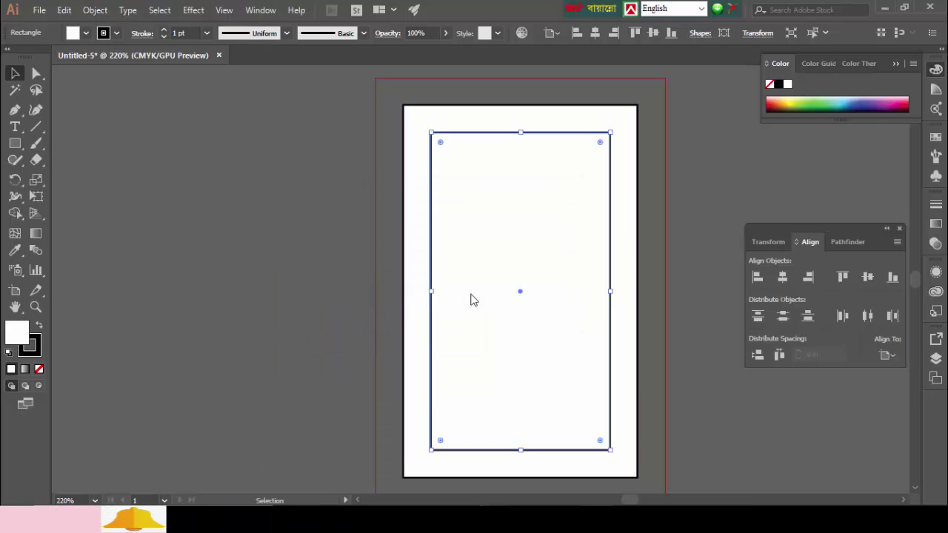
right_click(474, 137)
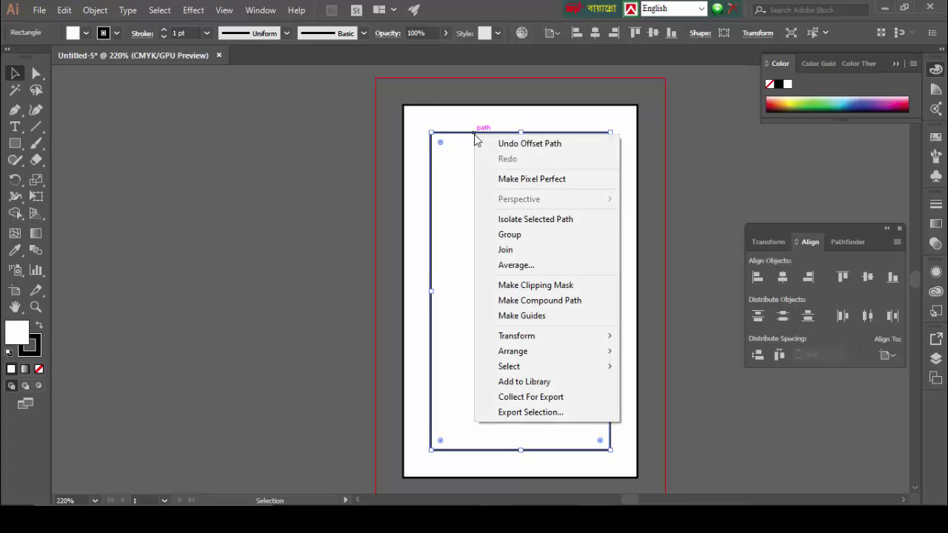
click(533, 316)
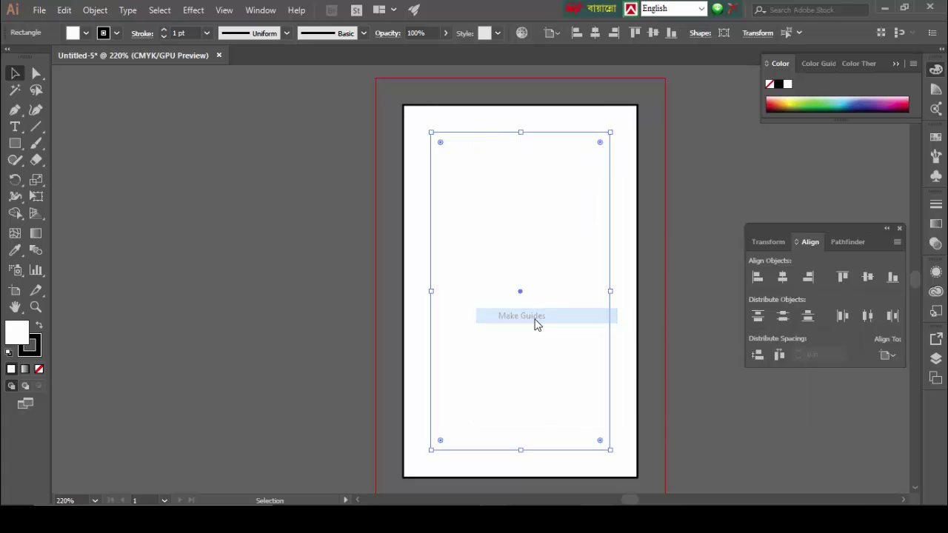
click(300, 175)
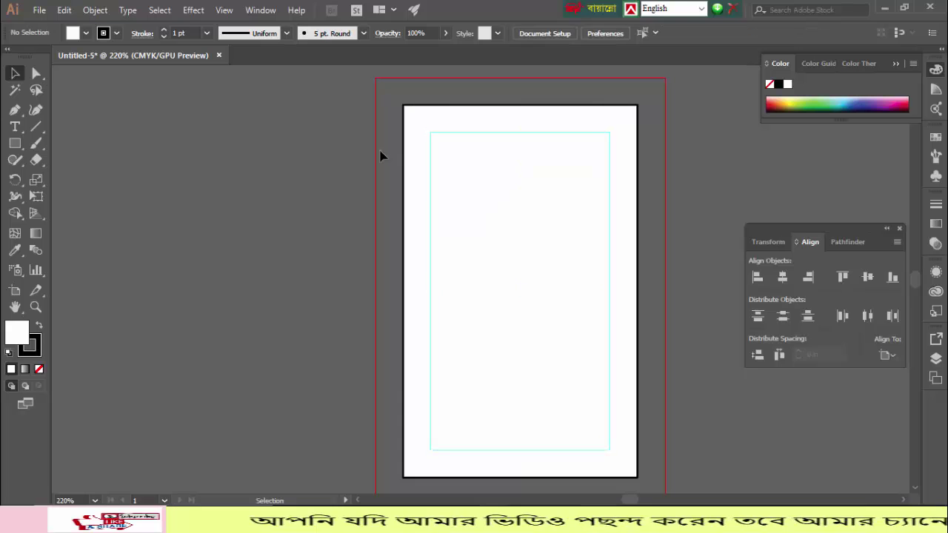
Remove the stroke from the white background rectangle
click(415, 105)
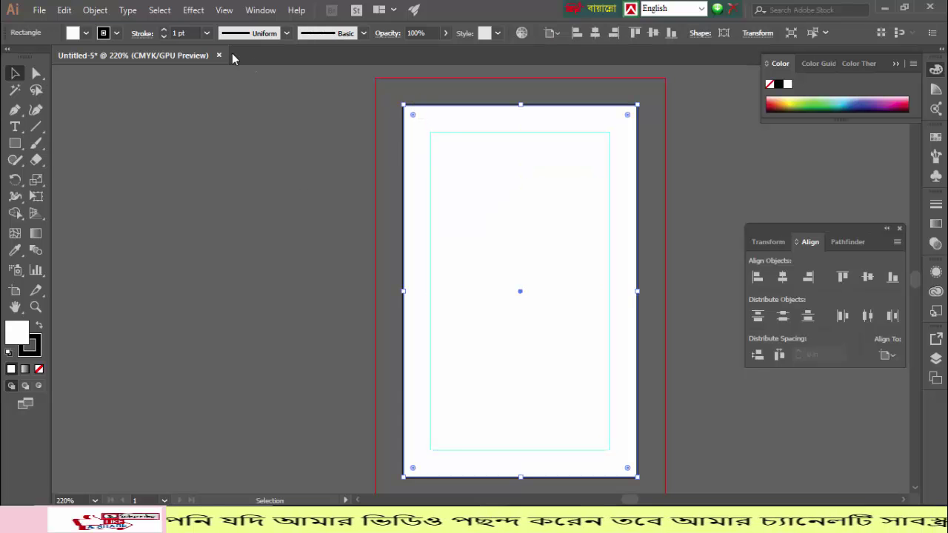
click(164, 36)
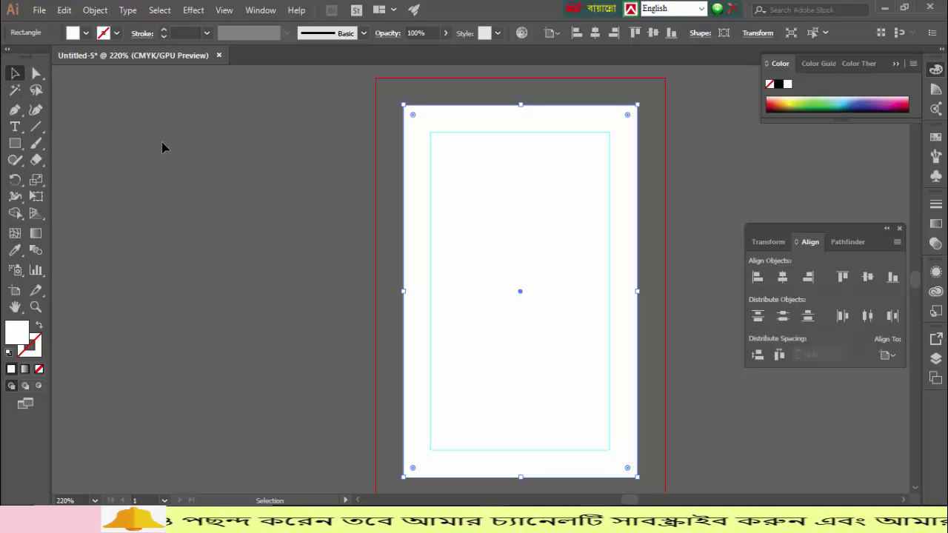
click(328, 177)
click(538, 326)
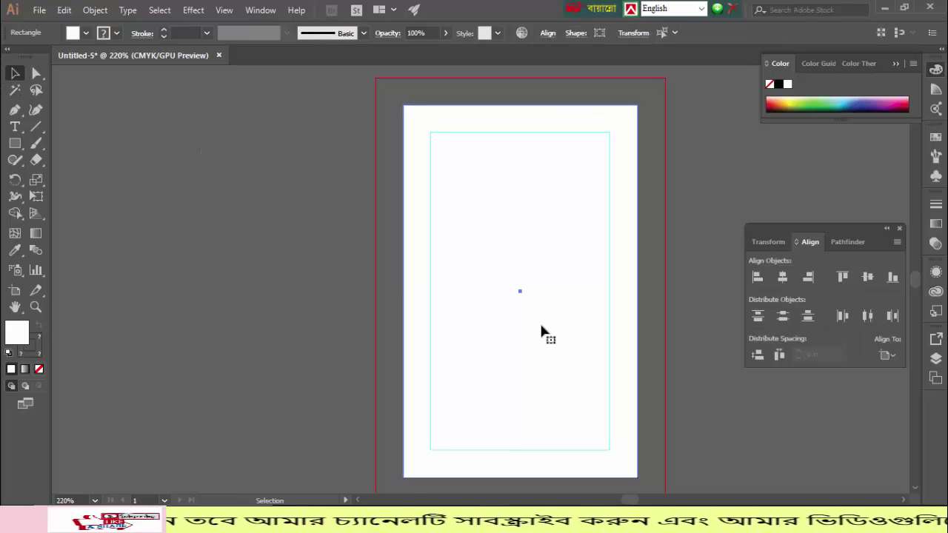
key(ctrl+shift+a)
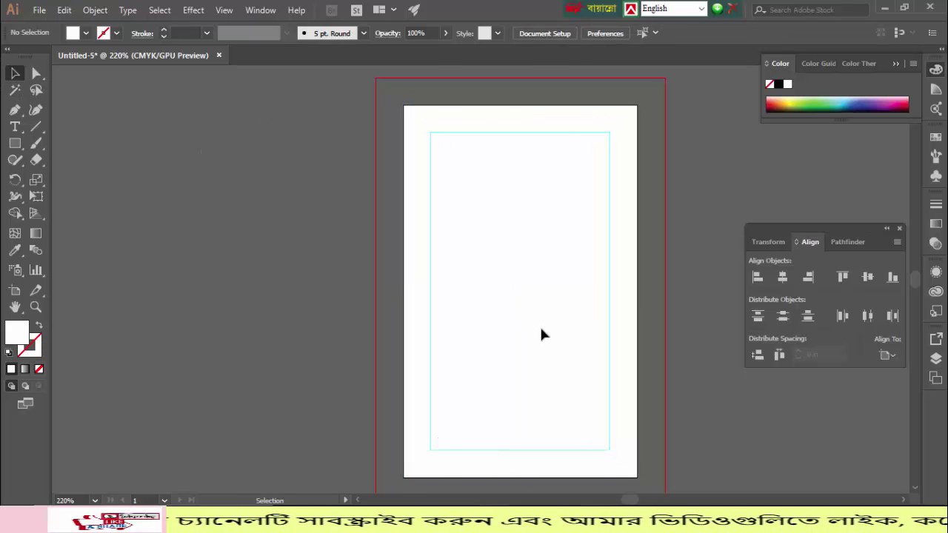
Draw a wide ellipse straddling the card's top edge and centre it horizontally
scroll(517, 373, up, 1)
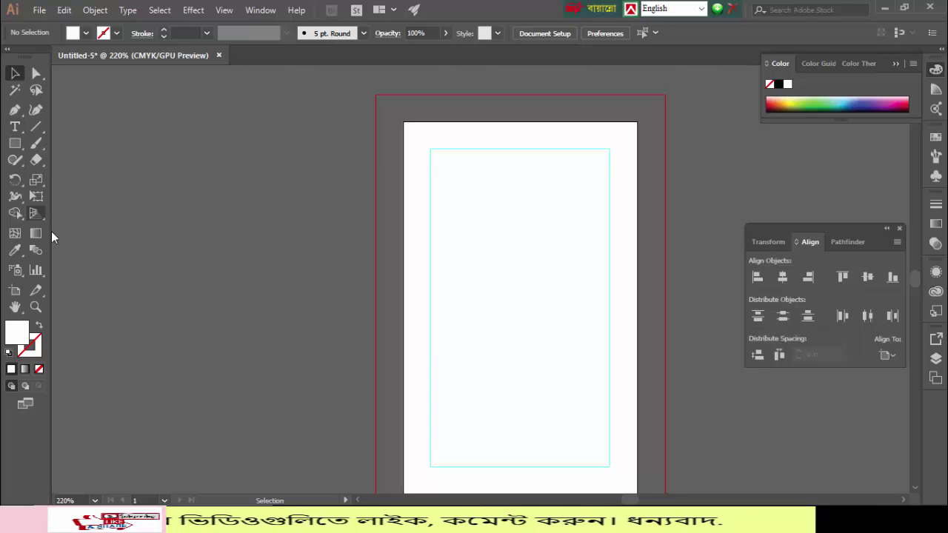
drag(15, 144, 70, 172)
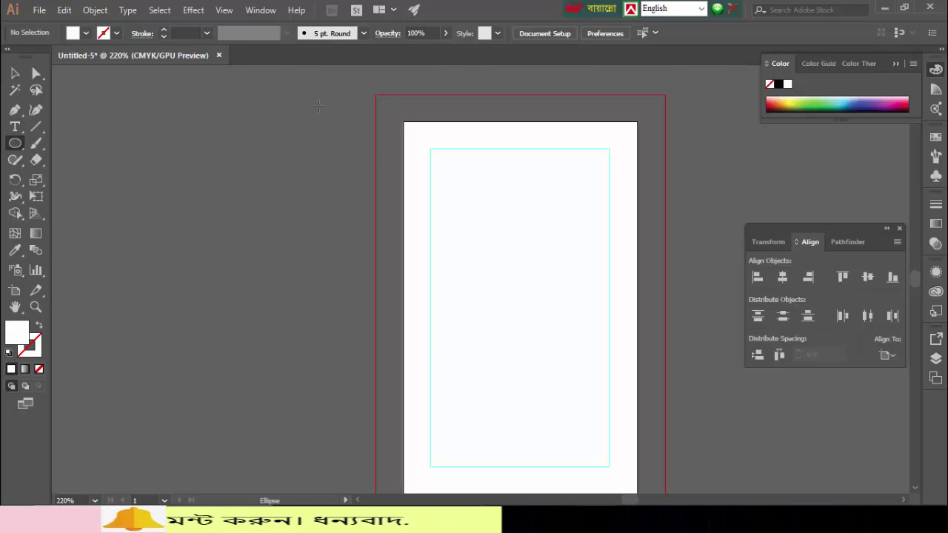
drag(318, 107, 694, 309)
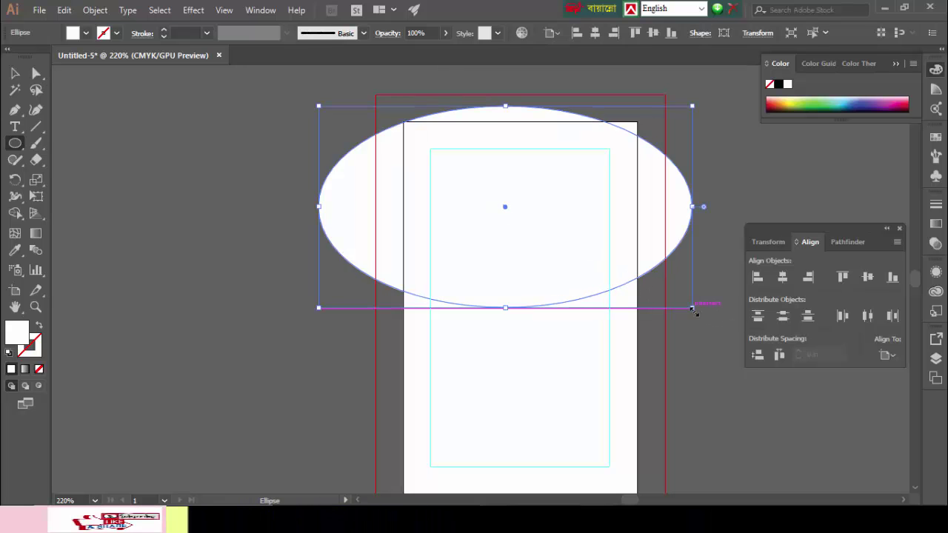
scroll(592, 311, up, 5)
click(14, 74)
drag(505, 390, 510, 315)
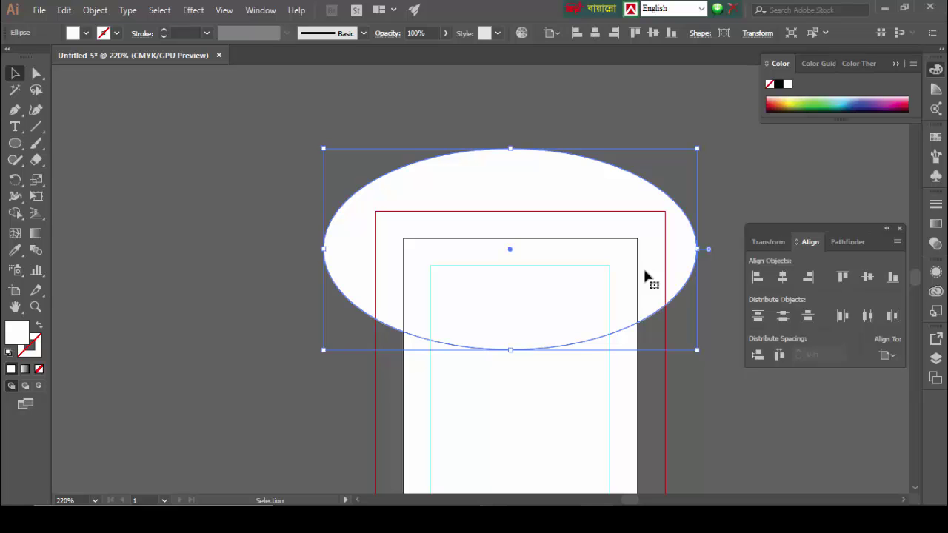
click(782, 277)
click(740, 400)
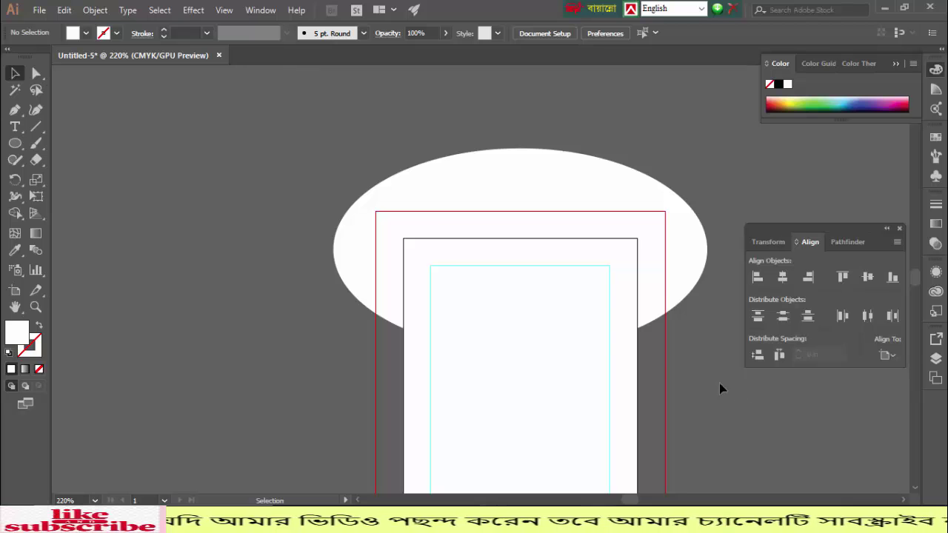
click(437, 185)
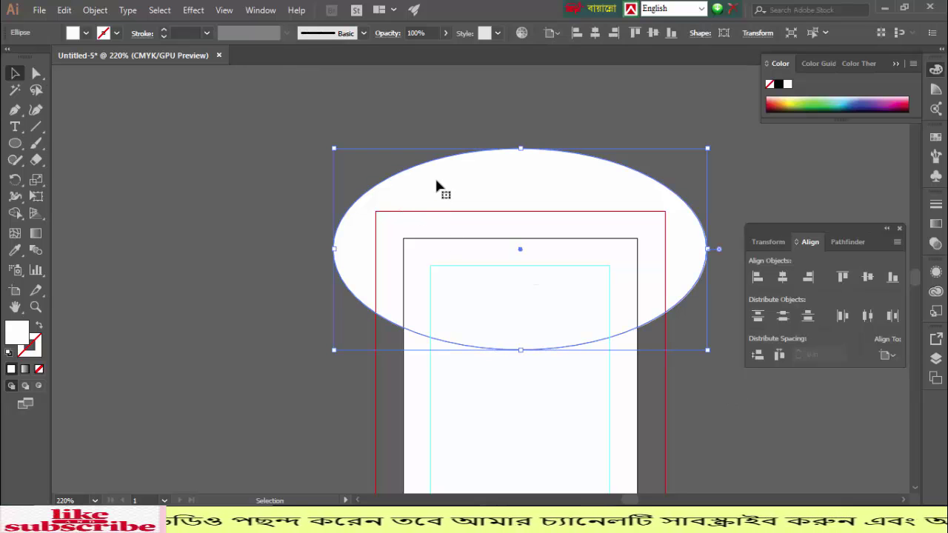
Fill the ellipse with a linear gradient whose left stop is CMYK red
click(25, 370)
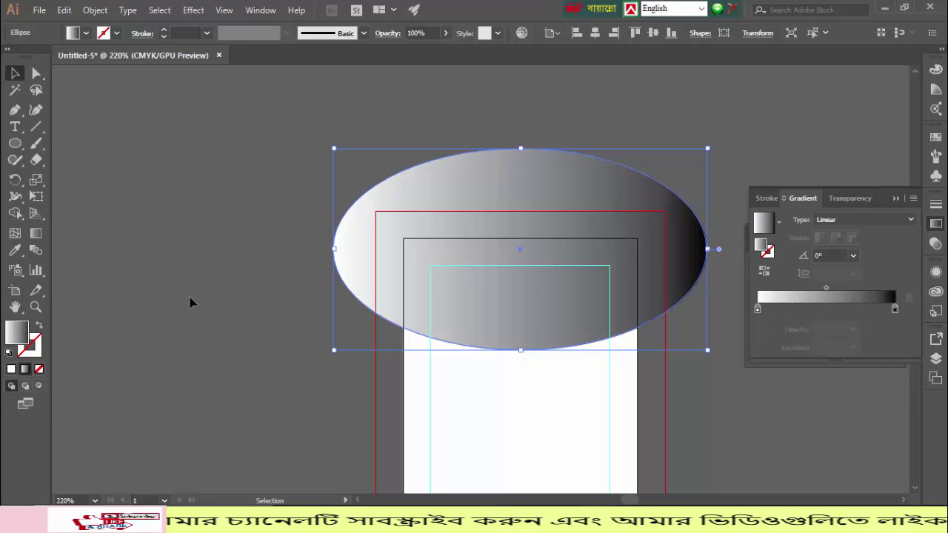
click(757, 310)
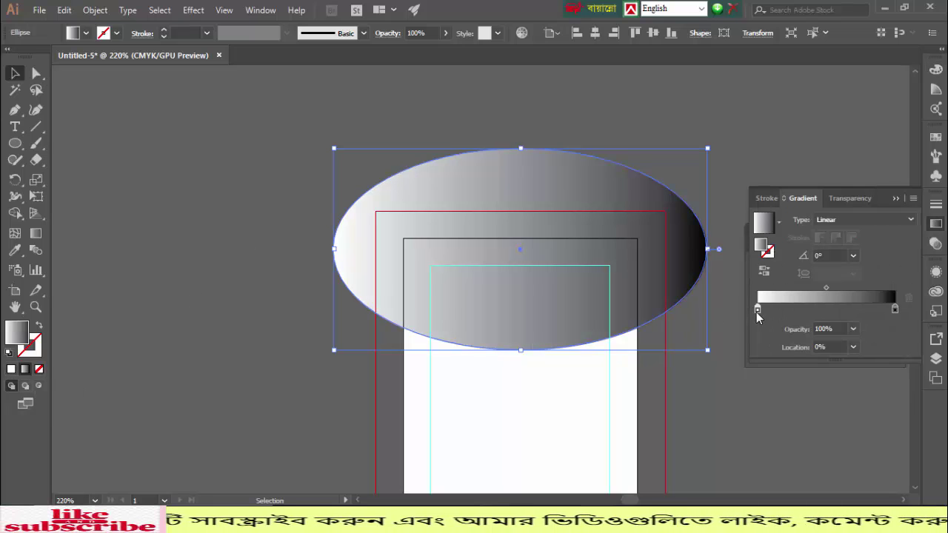
double_click(757, 310)
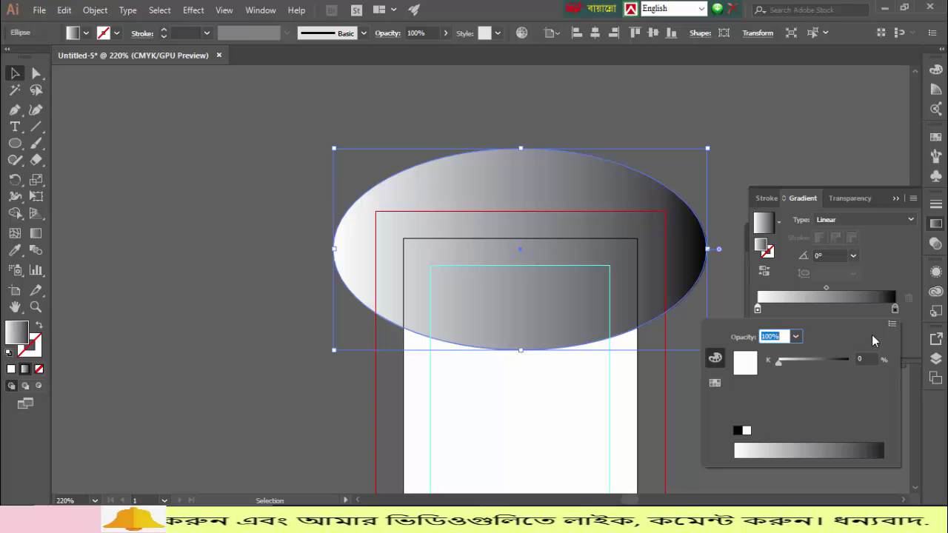
click(893, 326)
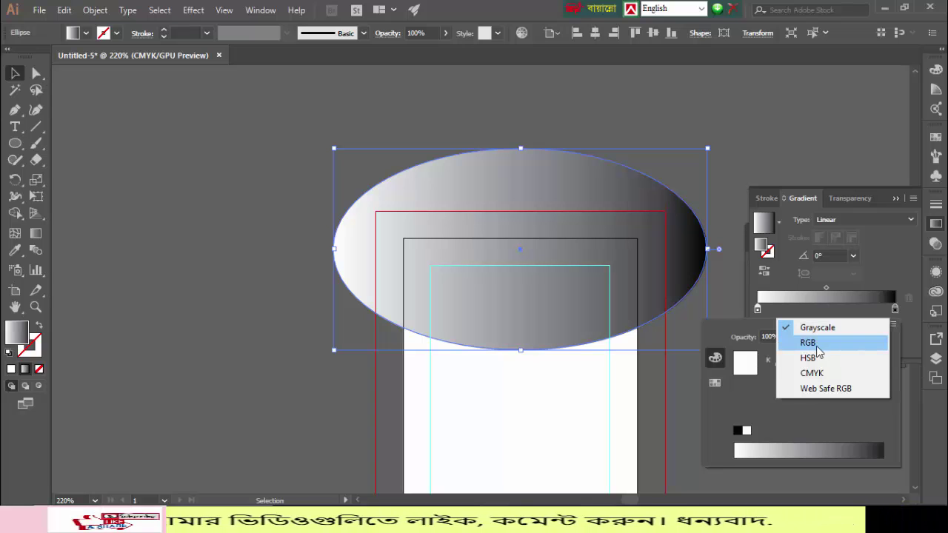
click(812, 373)
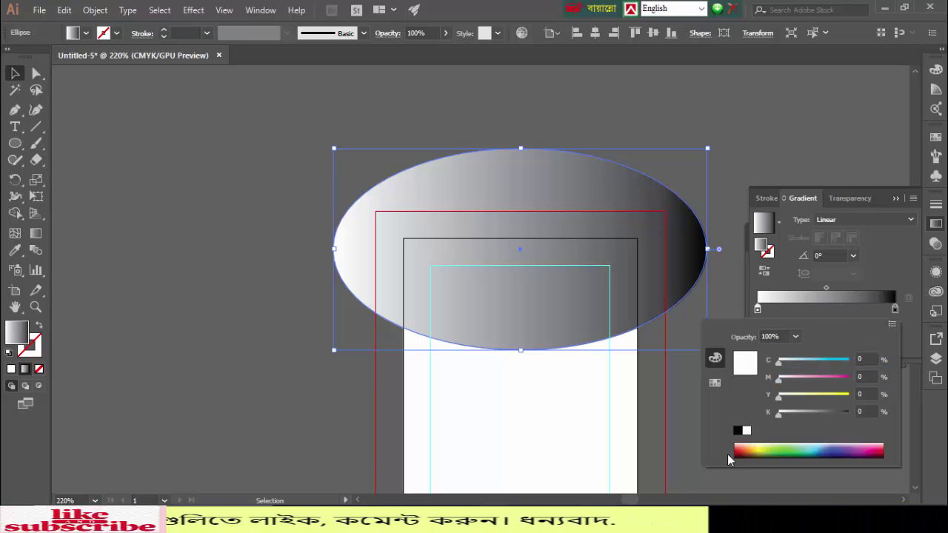
click(743, 447)
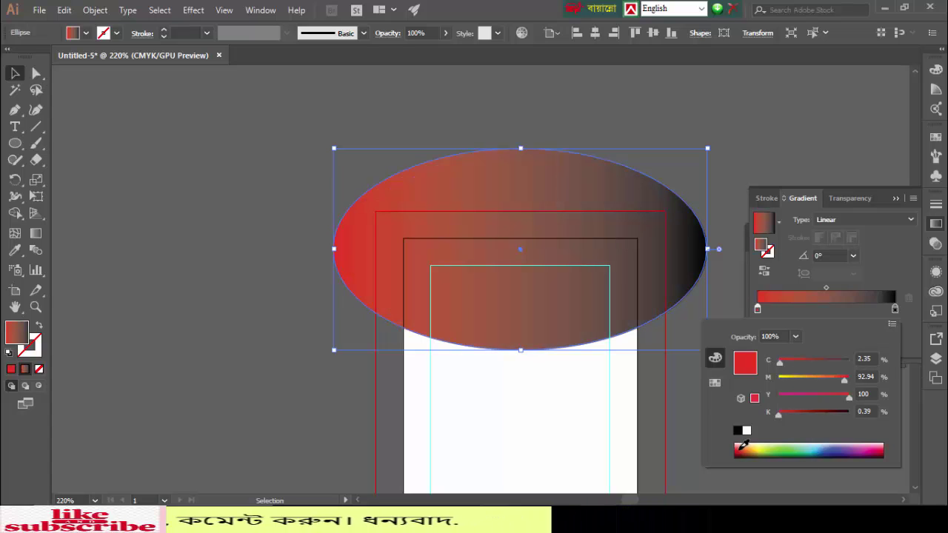
click(680, 431)
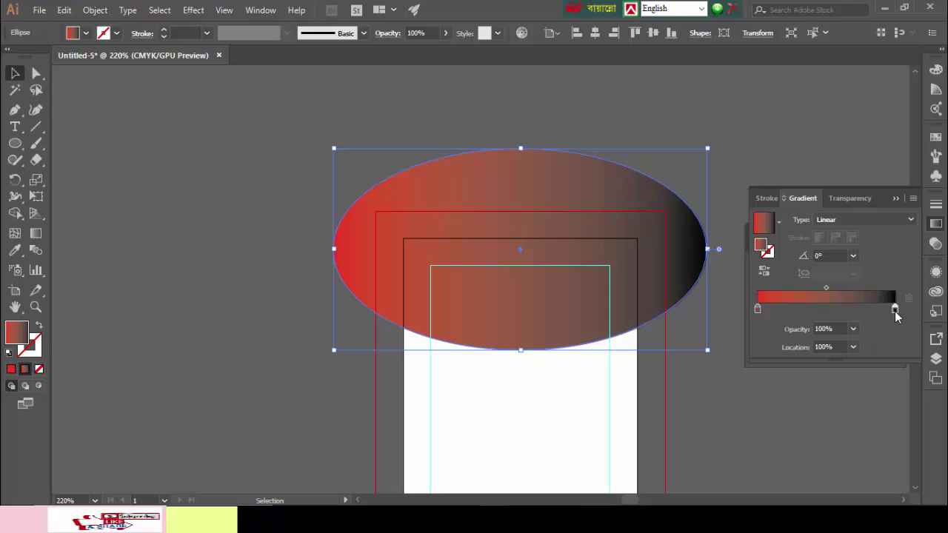
Set the right gradient stop to a CMYK blue-purple and deselect the ellipse
double_click(894, 309)
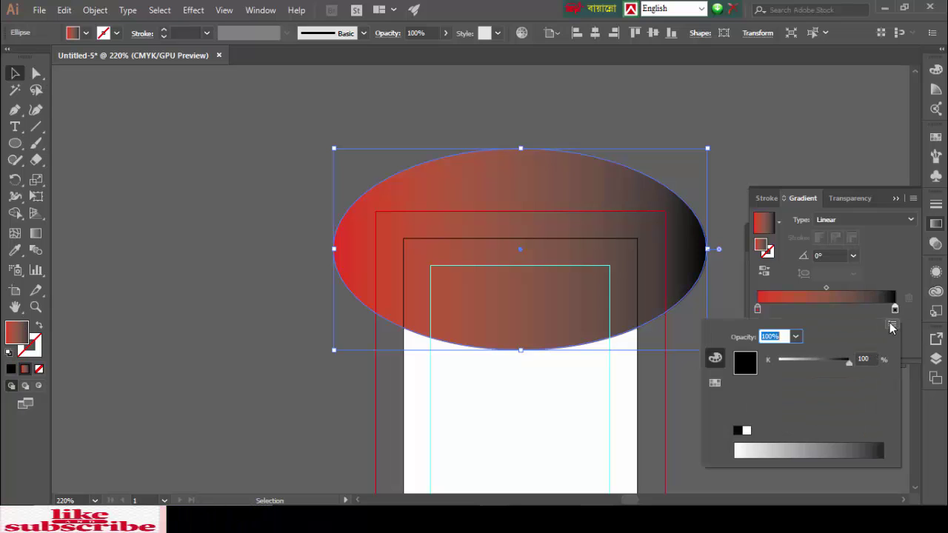
click(892, 326)
click(822, 371)
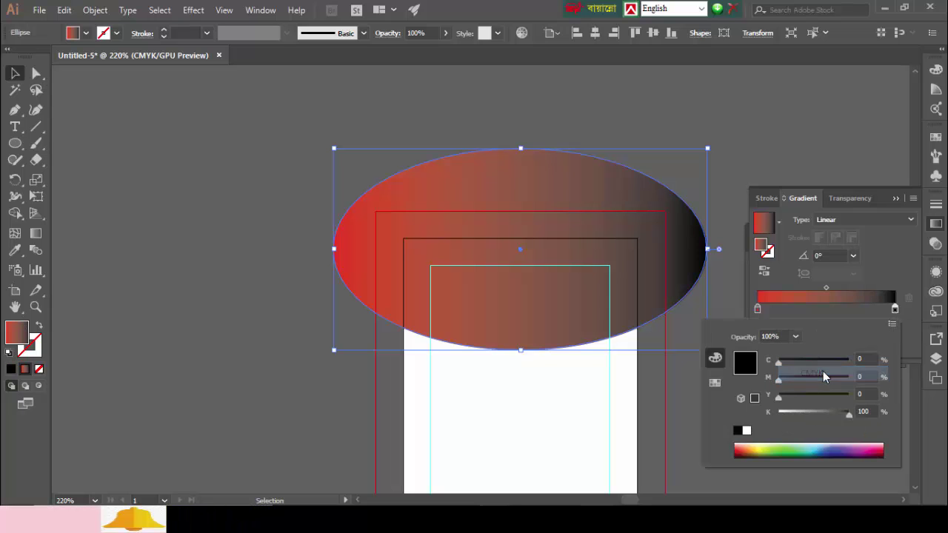
click(881, 449)
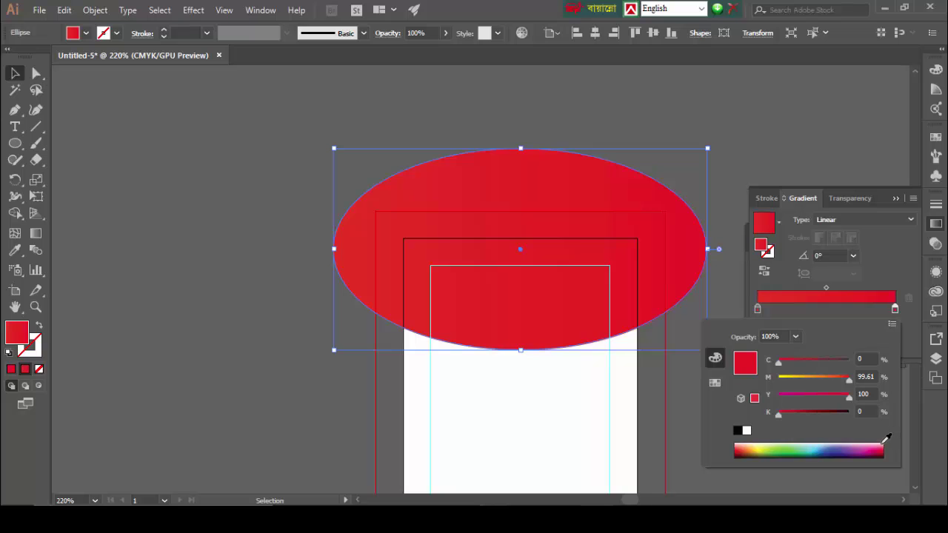
click(881, 444)
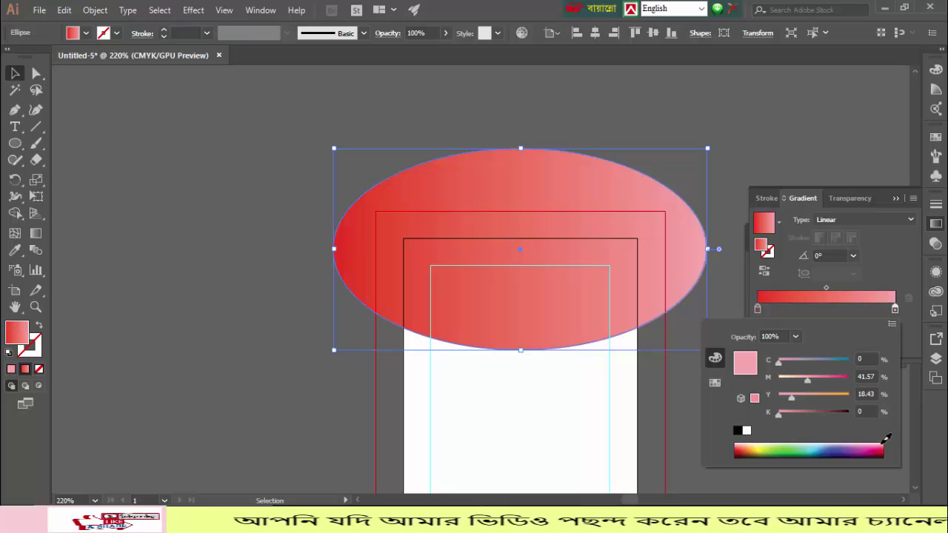
click(844, 446)
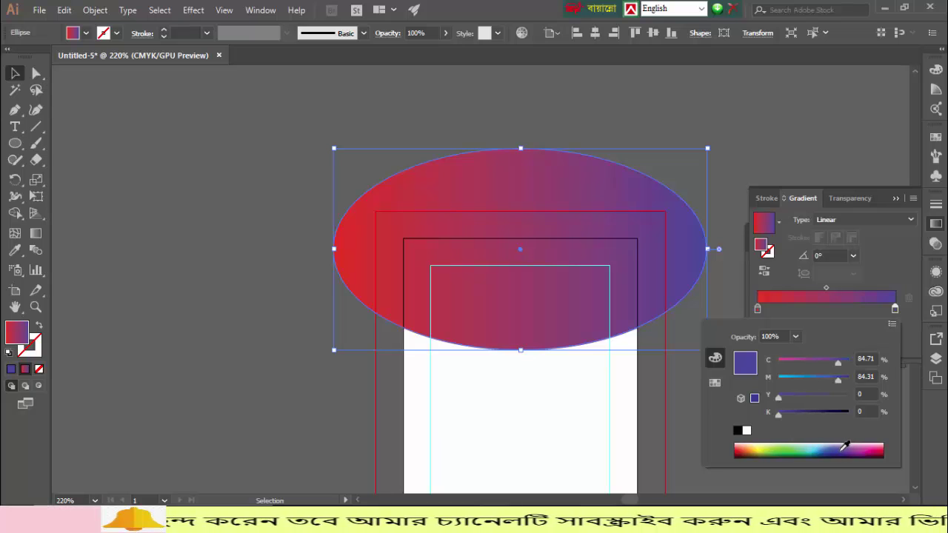
drag(839, 451, 846, 445)
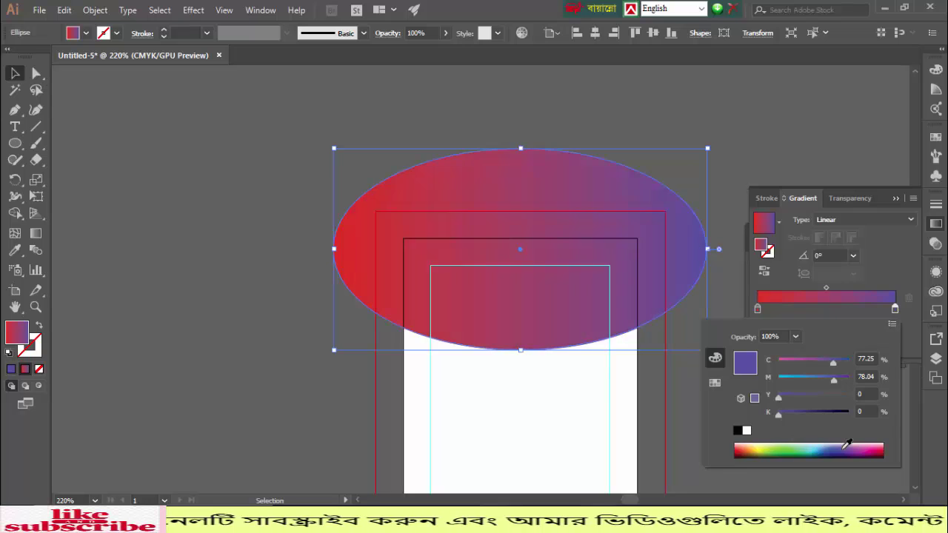
click(20, 73)
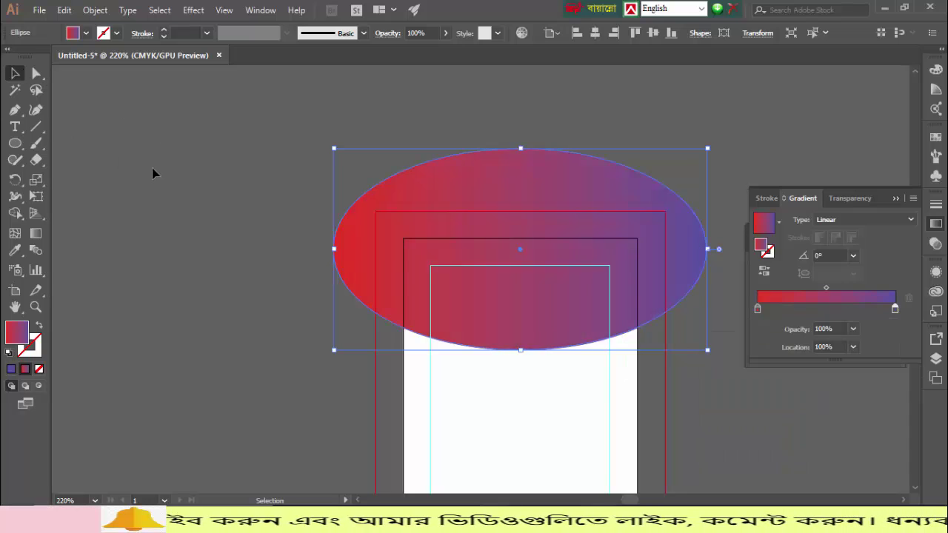
click(152, 173)
scroll(332, 226, down, 2)
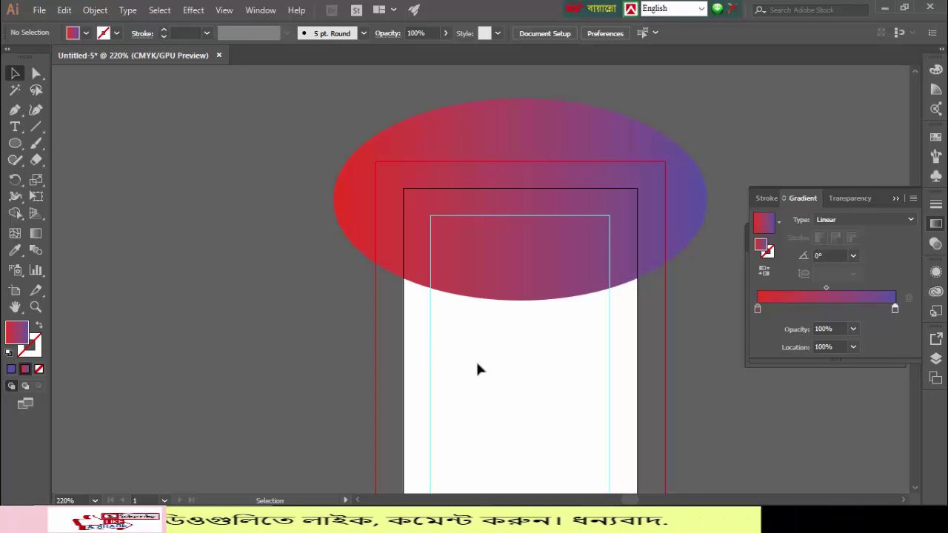
Alt-drag a copy of the gradient ellipse to the left of the card
drag(454, 171, 31, 313)
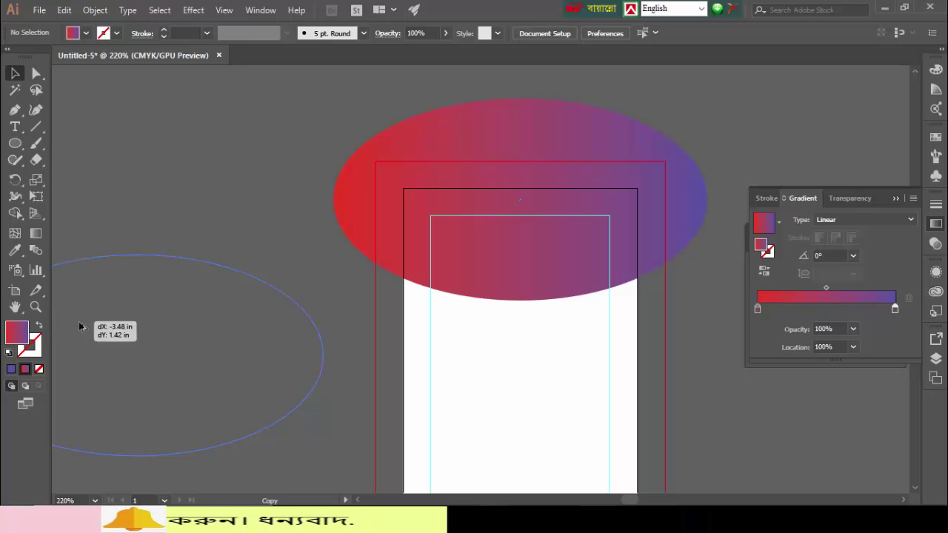
drag(32, 314, 100, 326)
drag(205, 343, 97, 335)
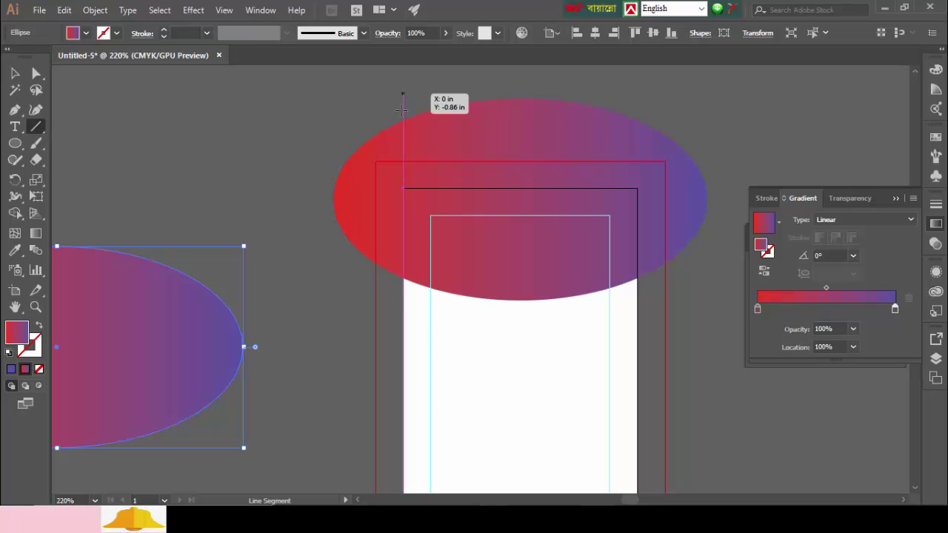
Draw straight lines along the card's left, top and right edges
drag(403, 93, 403, 365)
drag(285, 187, 730, 187)
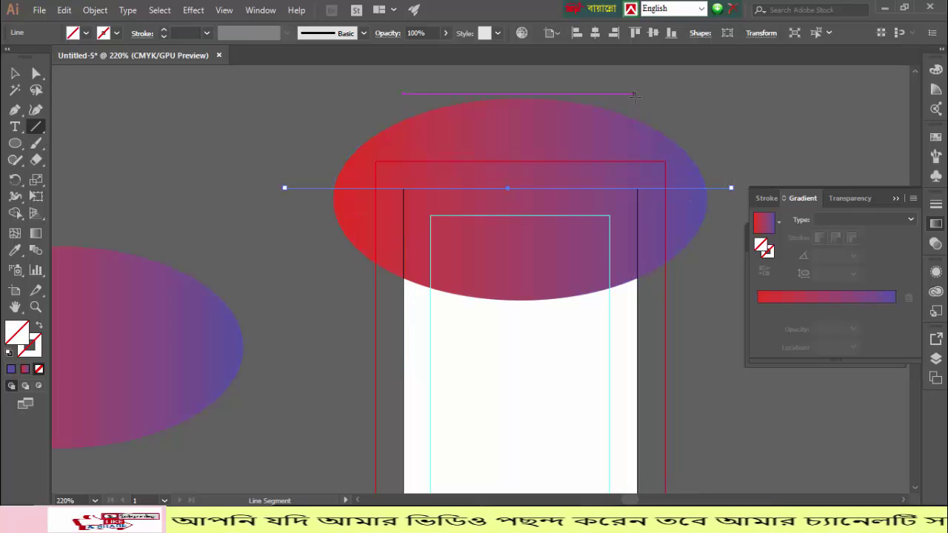
drag(635, 101, 637, 353)
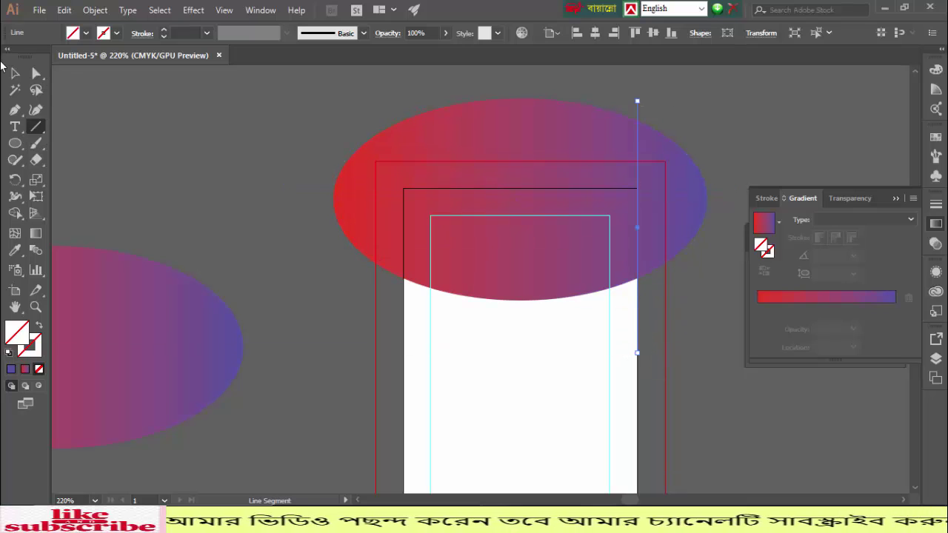
click(10, 75)
click(12, 76)
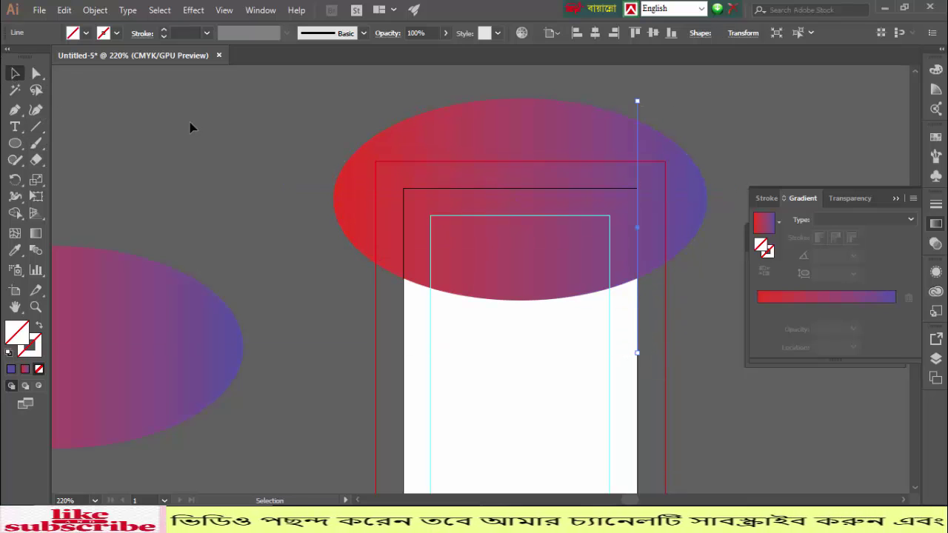
click(643, 400)
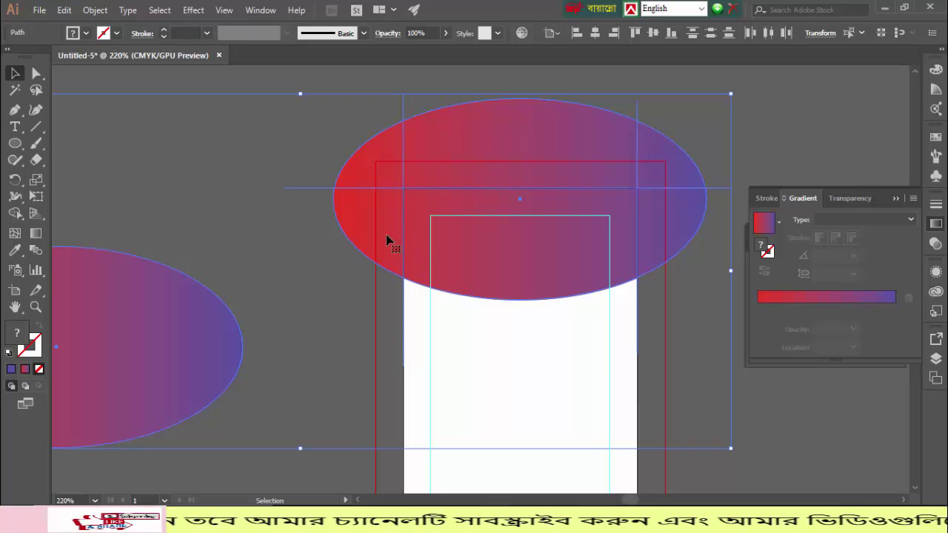
click(298, 240)
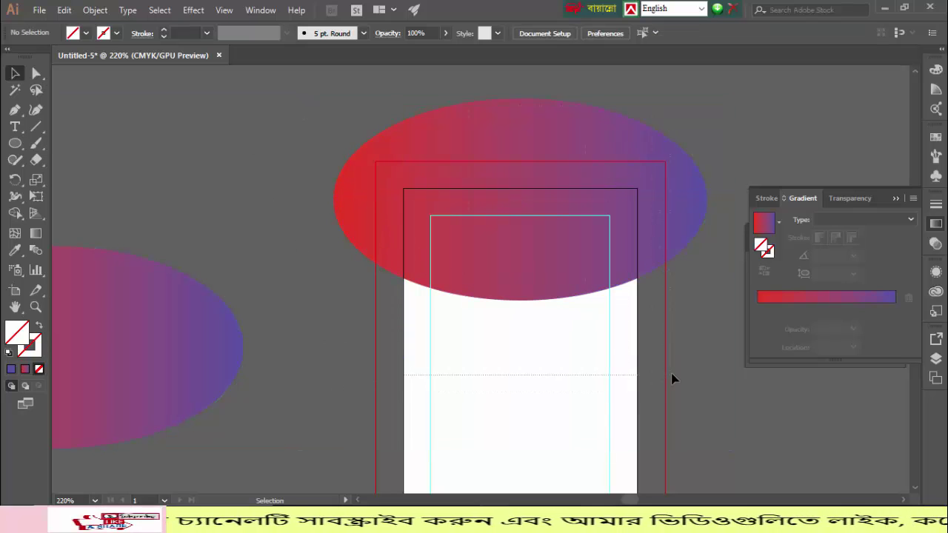
Use Shape Builder to delete the ellipse pieces lying outside the card's top and sides
click(630, 351)
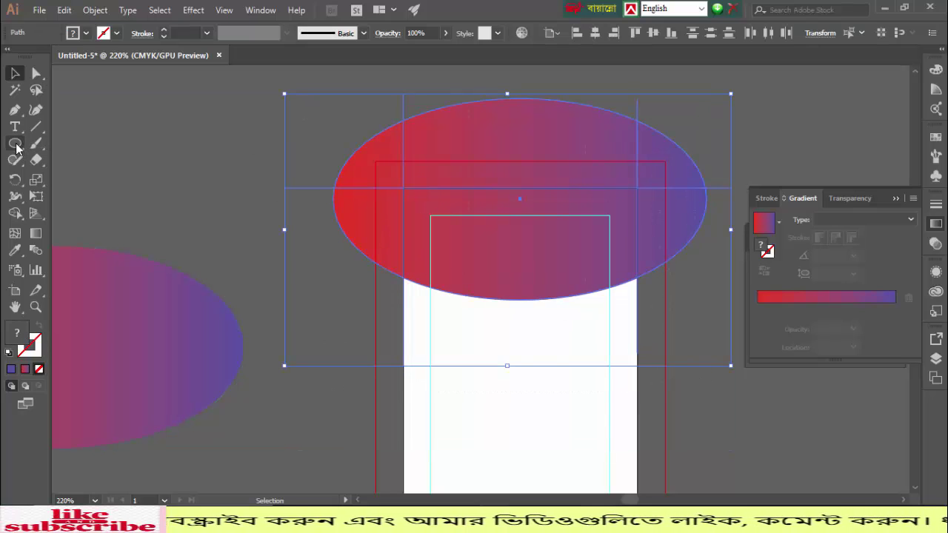
click(15, 213)
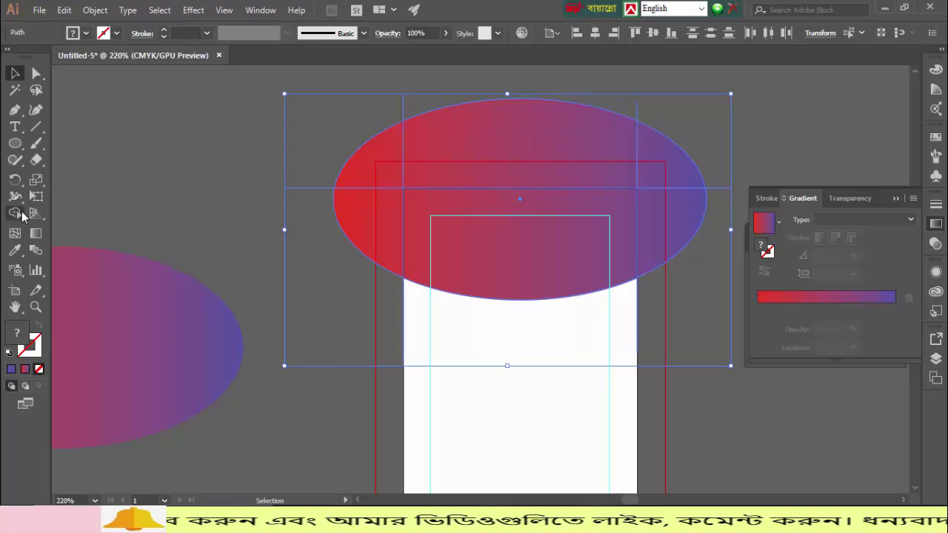
alt+click(418, 134)
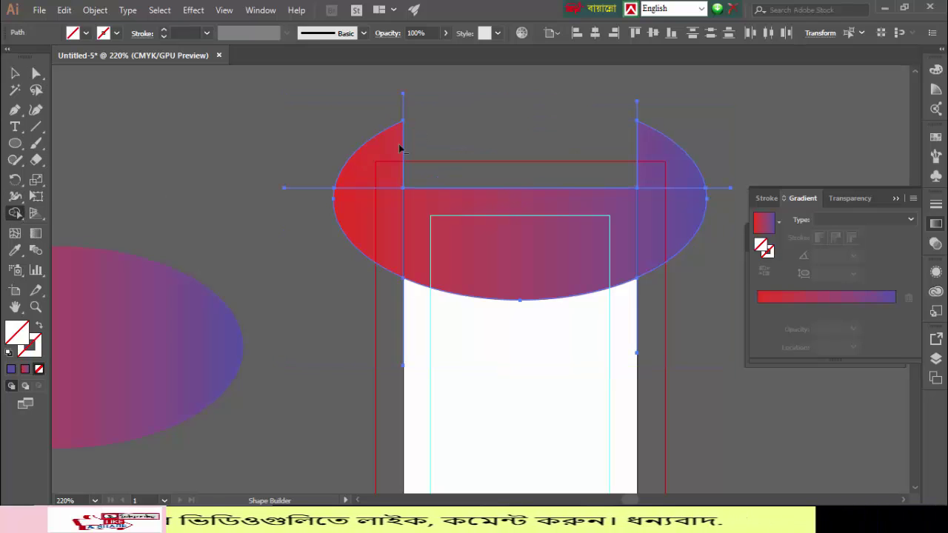
alt+click(399, 148)
alt+click(376, 233)
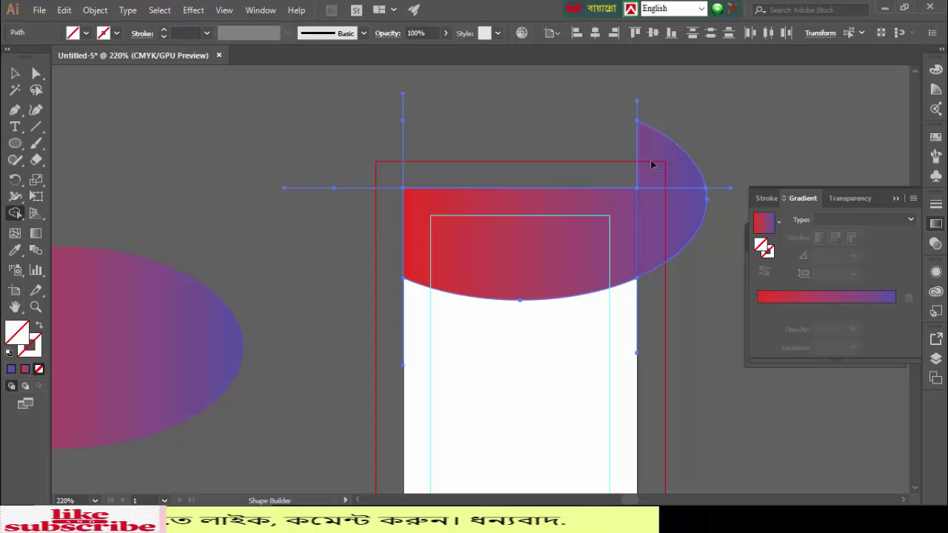
alt+click(659, 217)
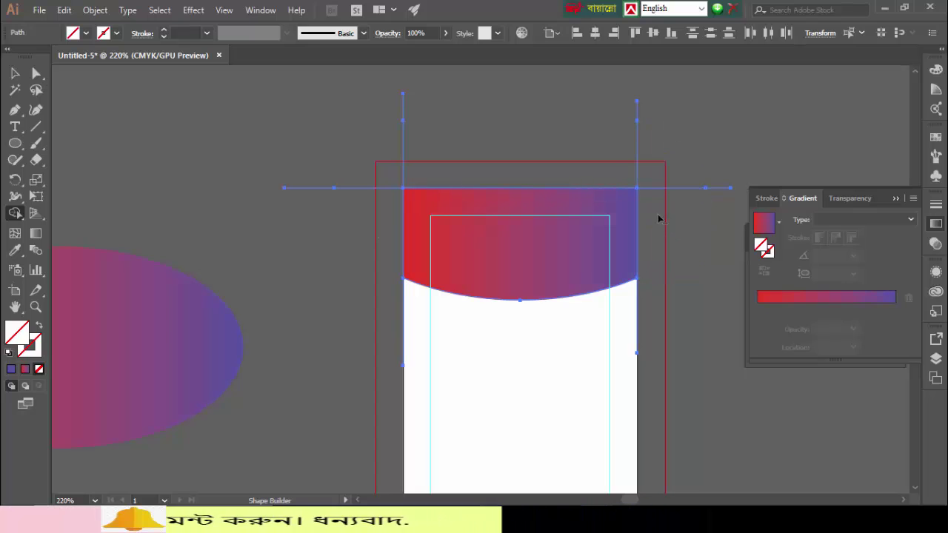
drag(389, 161, 318, 229)
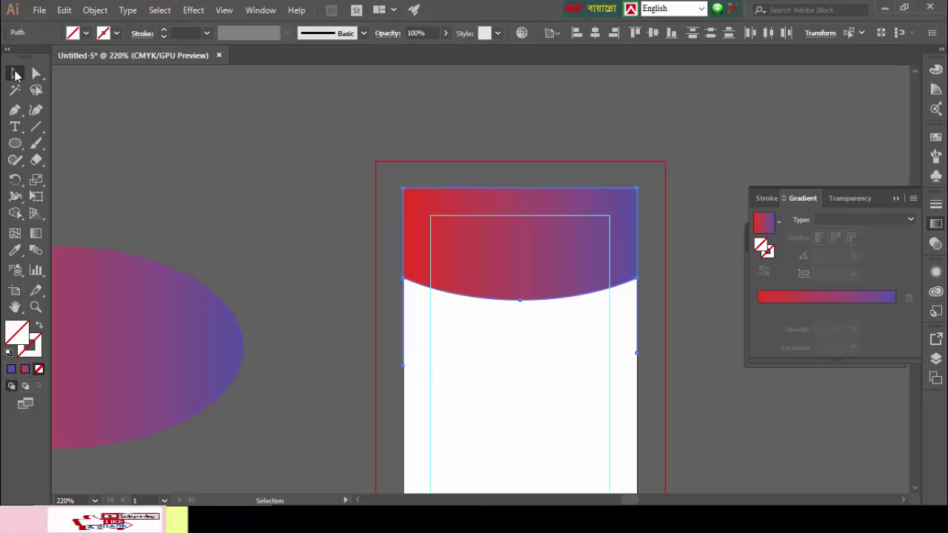
click(17, 74)
click(379, 225)
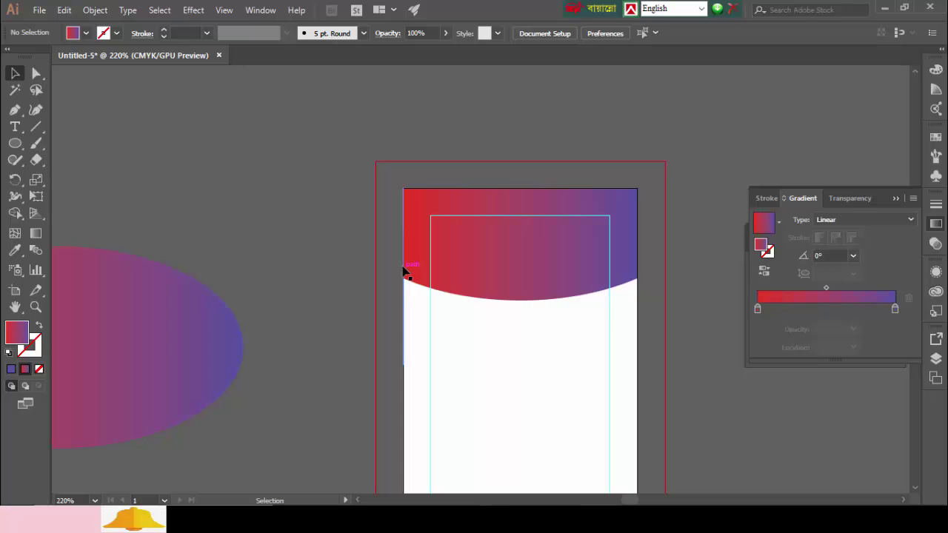
Inspect the leftover left-edge line and the trimmed gradient header
click(433, 186)
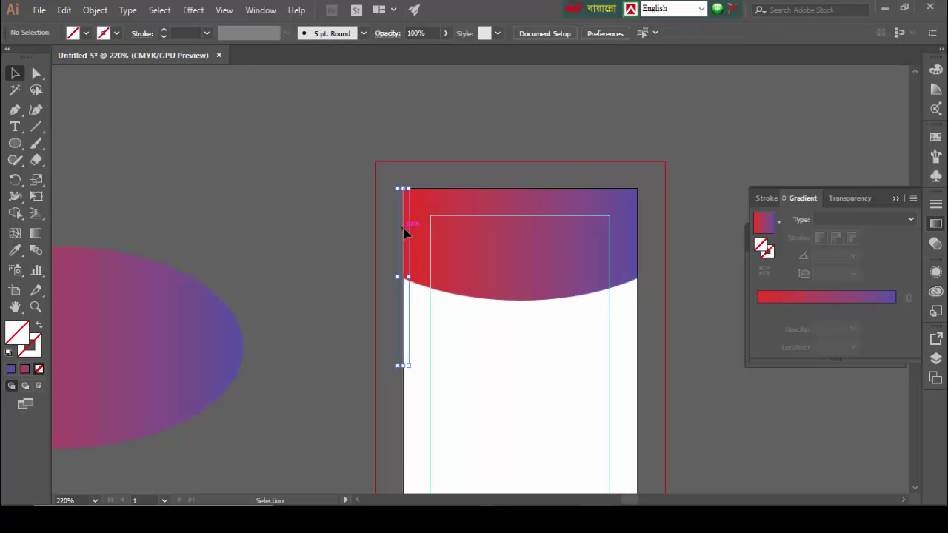
click(638, 231)
click(546, 185)
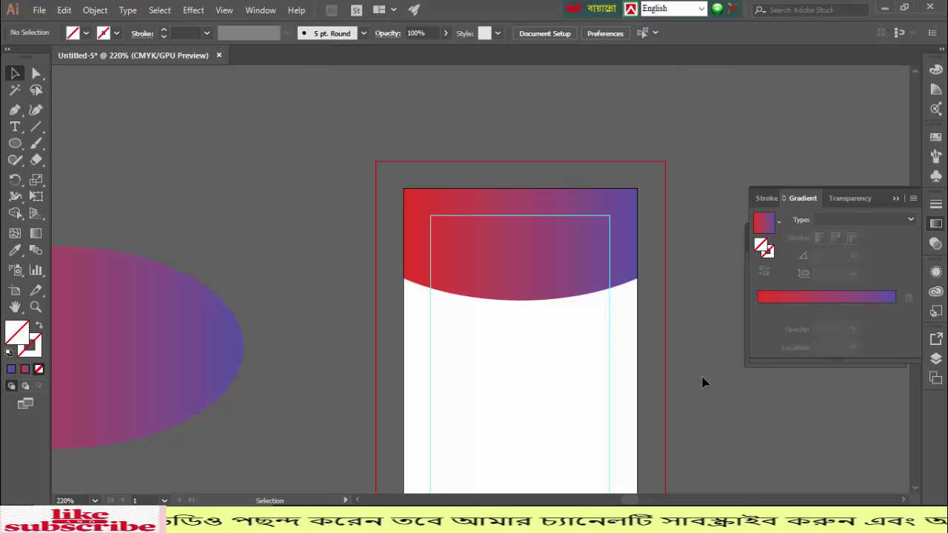
scroll(671, 346, down, 2)
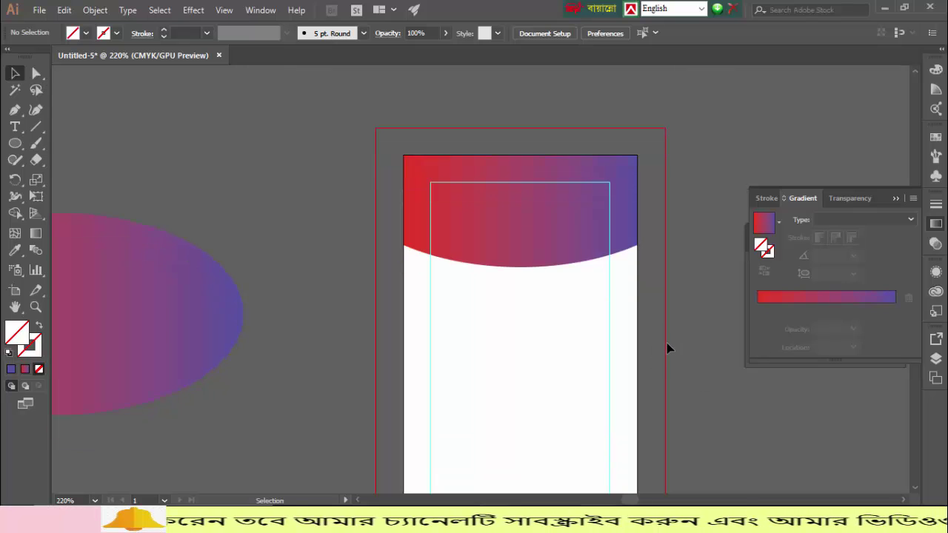
scroll(666, 348, down, 1)
scroll(667, 348, down, 3)
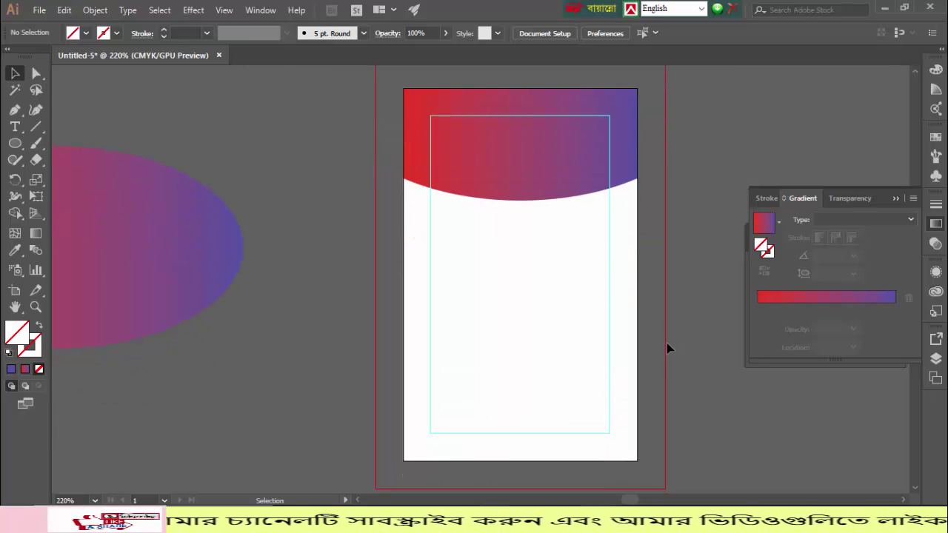
scroll(666, 348, up, 4)
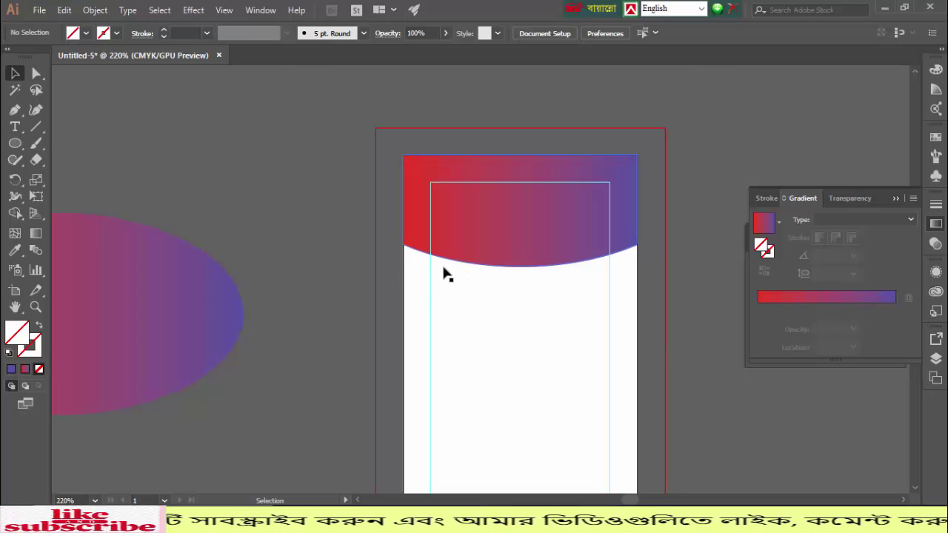
scroll(514, 230, down, 10)
scroll(514, 230, up, 5)
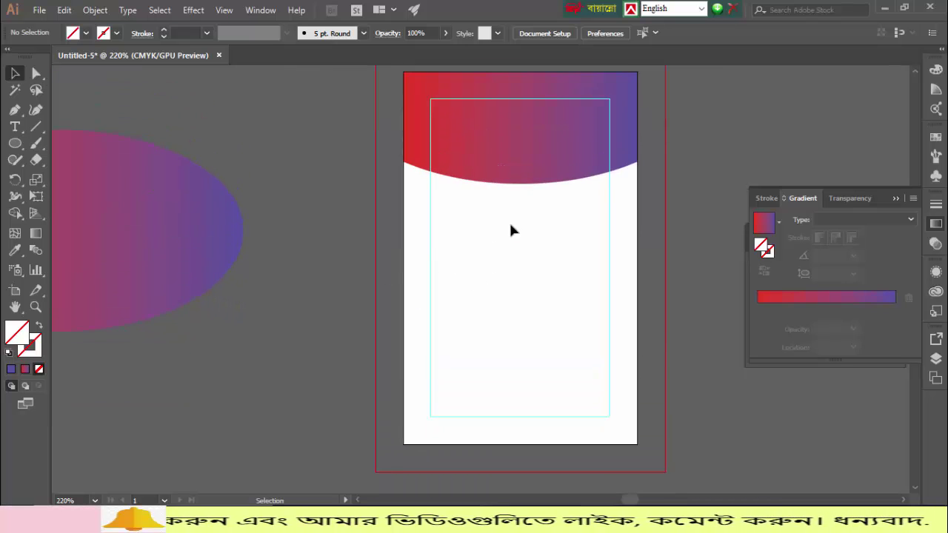
click(15, 143)
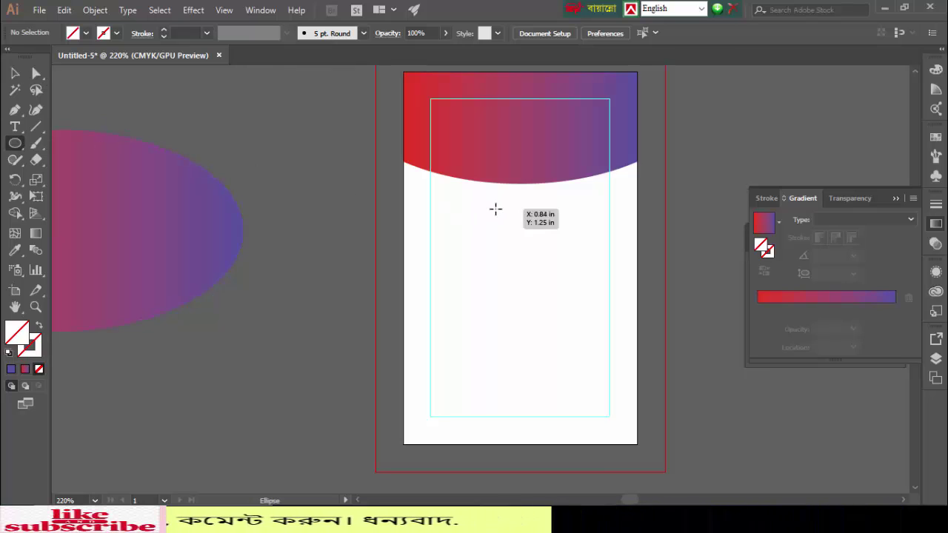
Draw a circle below the header and fill it with dark crimson #770425
click(18, 143)
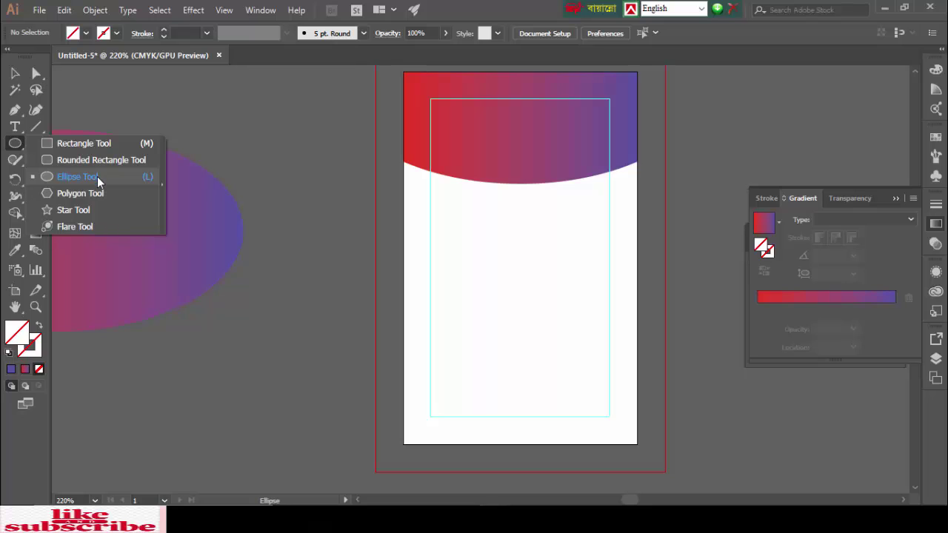
click(78, 177)
drag(480, 194, 514, 283)
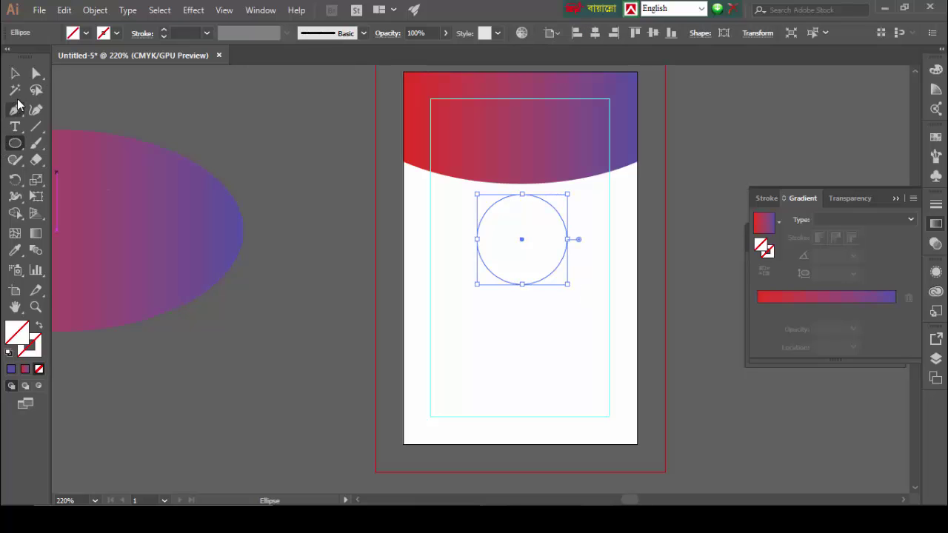
double_click(19, 337)
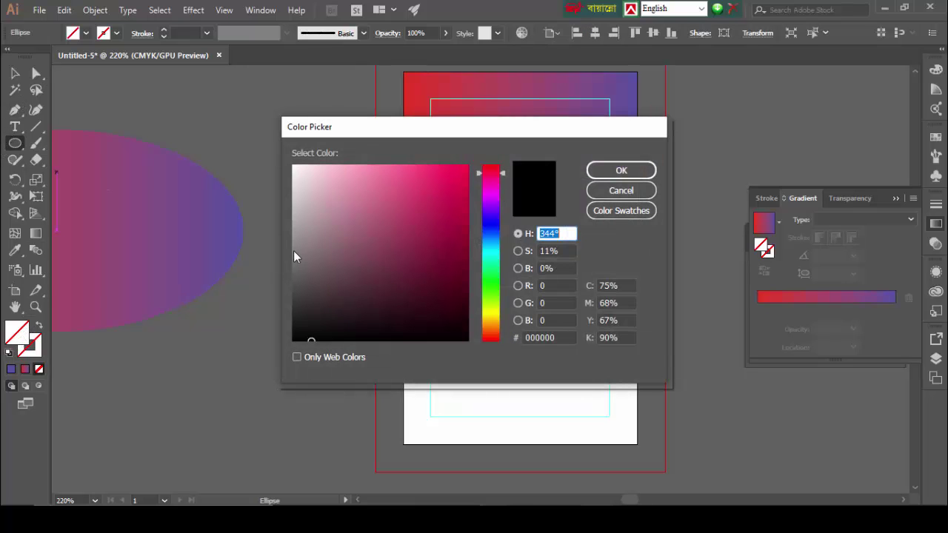
drag(457, 217, 464, 259)
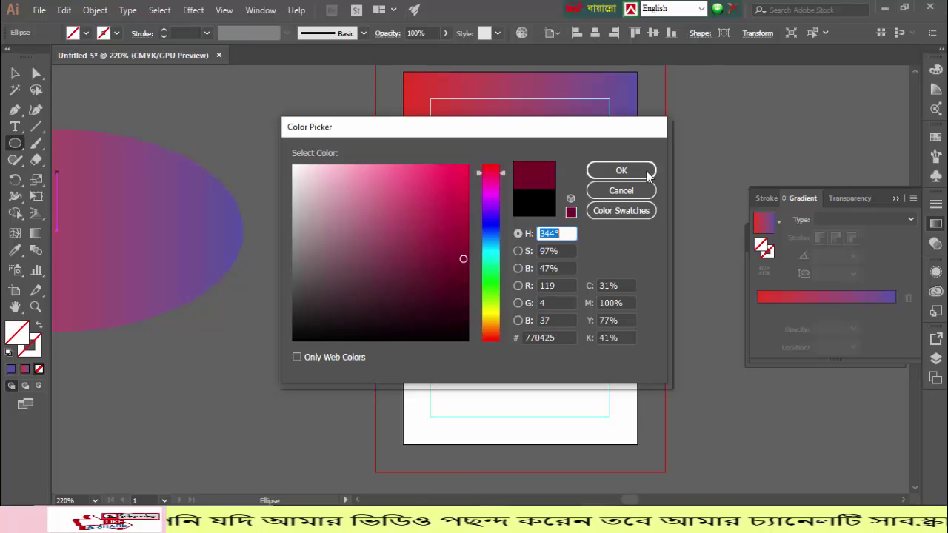
click(621, 170)
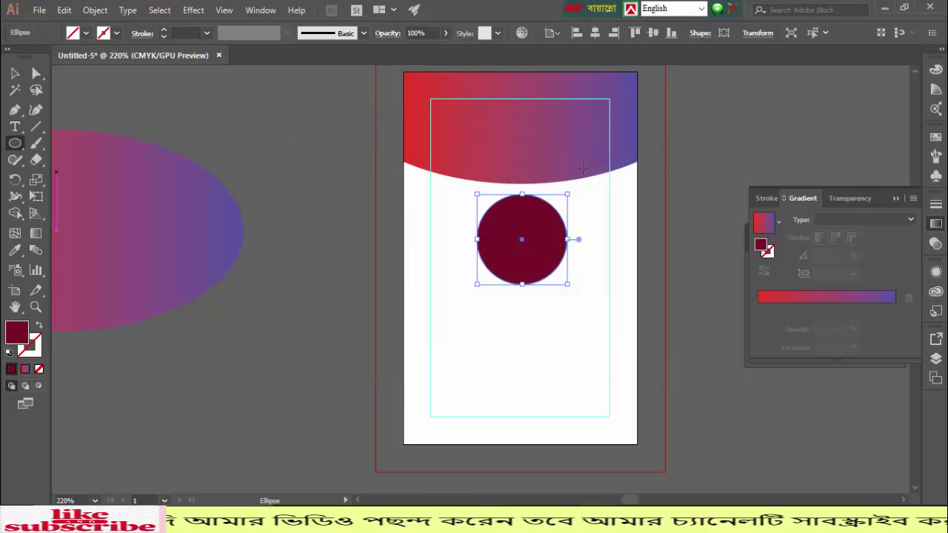
Give the circle a black outline with 7 pt stroke weight
click(163, 30)
click(161, 31)
click(162, 31)
click(161, 30)
click(162, 30)
click(161, 30)
click(162, 31)
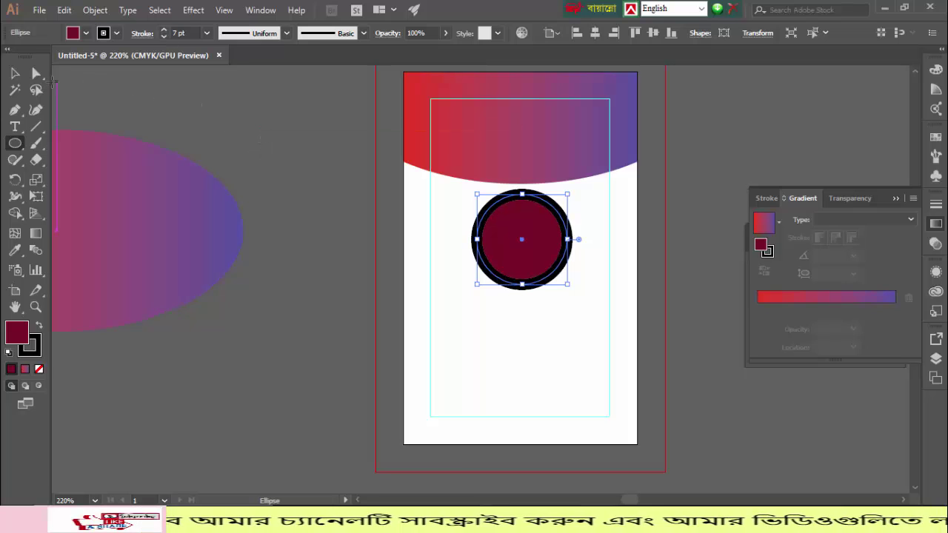
key(v)
click(457, 232)
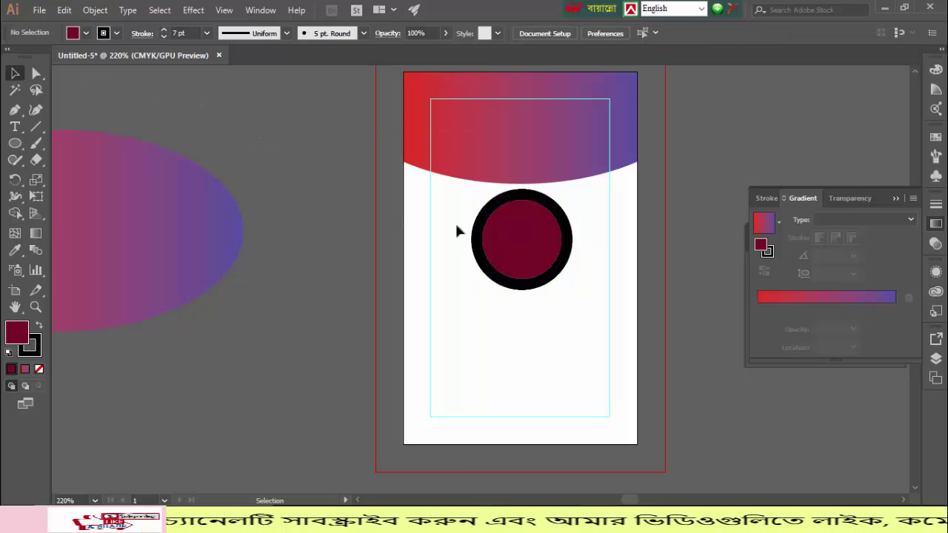
Centre the circle horizontally and nudge it up onto the header's curved edge
click(509, 242)
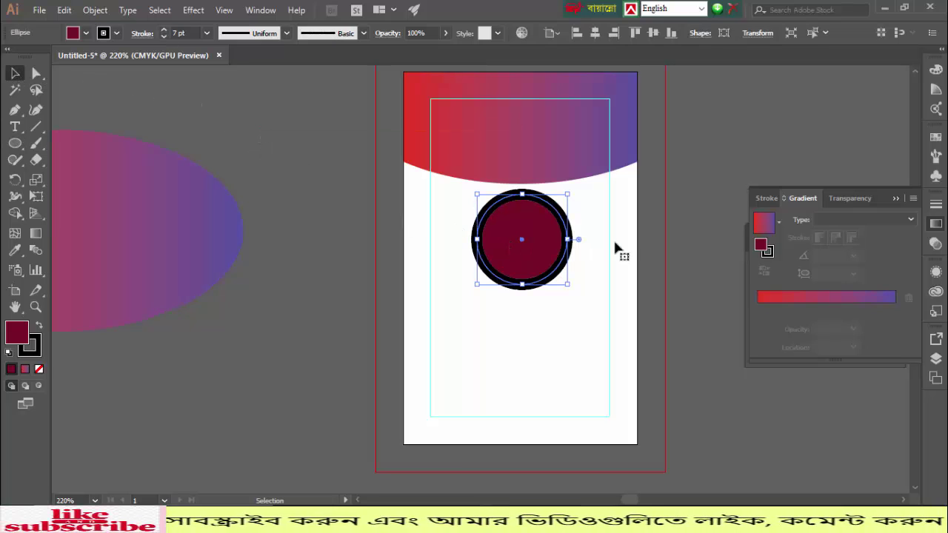
click(850, 199)
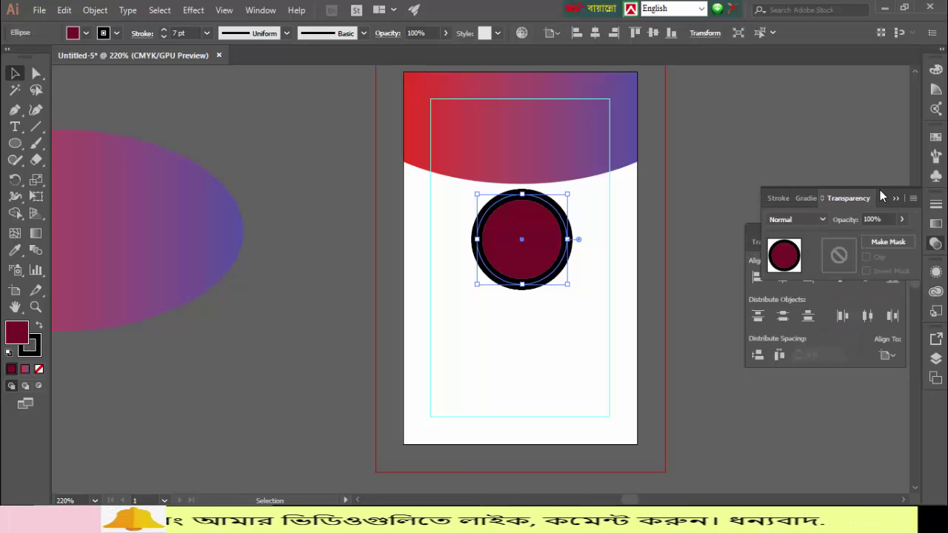
drag(881, 196, 886, 102)
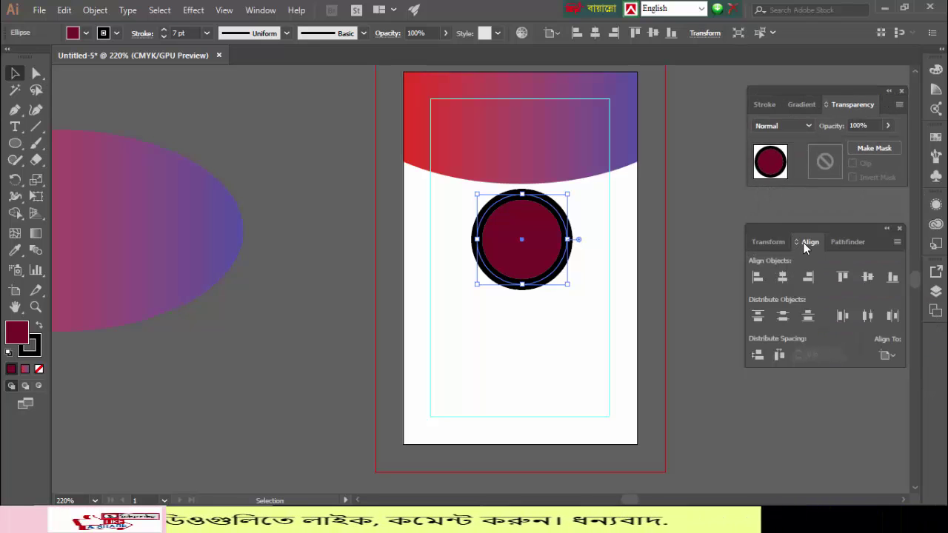
click(783, 277)
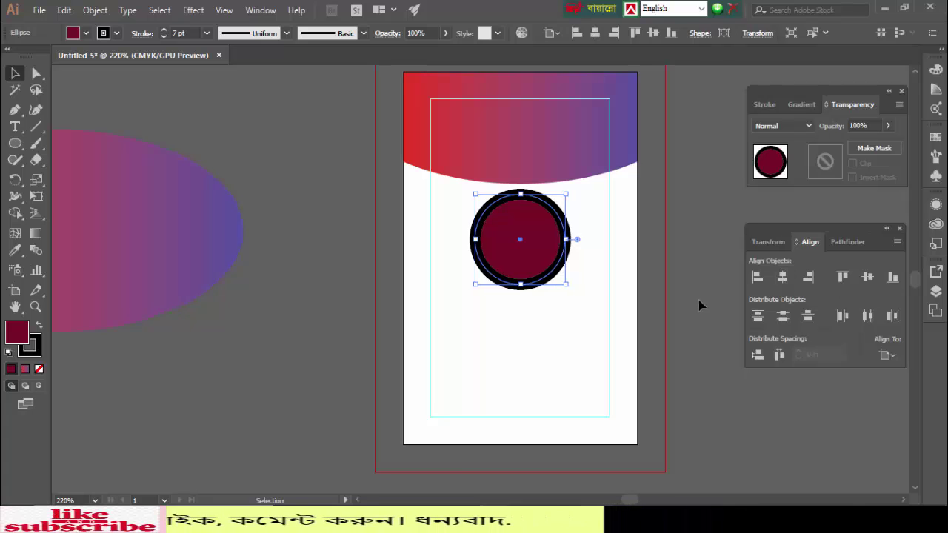
key(Up)
key(Up)
key(Up)
key(Up)
key(Up)
key(Up)
key(Up)
key(Up)
key(Up)
key(Up)
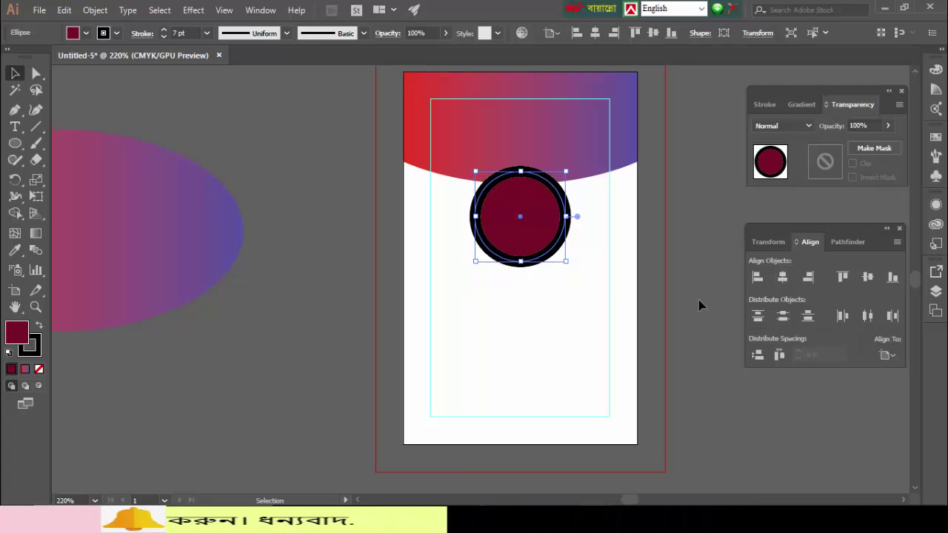
key(Up)
key(Up)
click(698, 300)
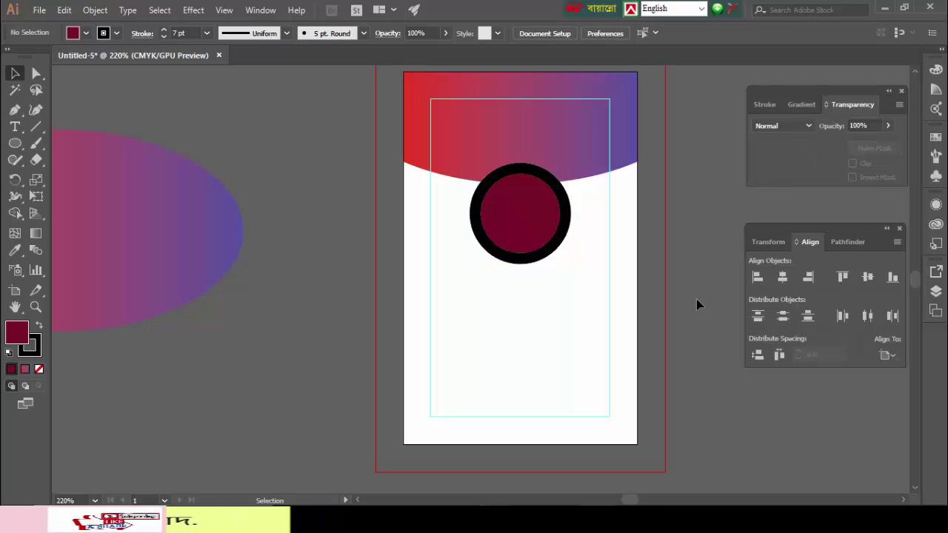
click(519, 222)
Expand the circle's fill and stroke, then ungroup the resulting shapes
click(92, 10)
click(158, 147)
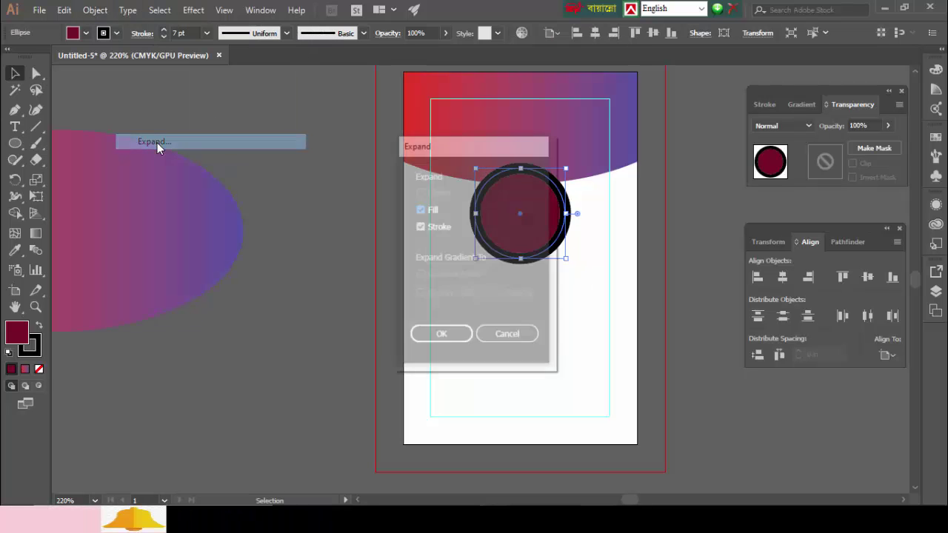
click(462, 335)
click(302, 260)
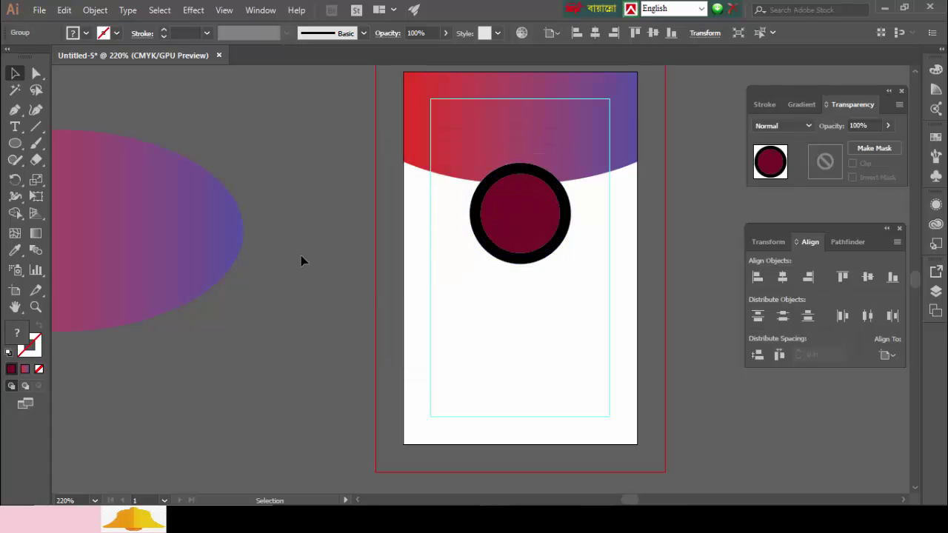
click(496, 230)
right_click(498, 226)
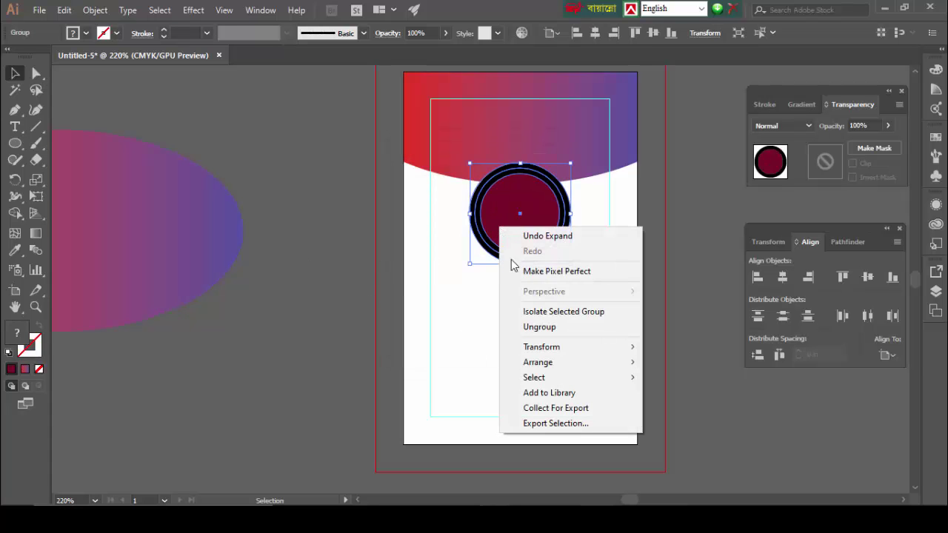
click(539, 327)
click(281, 211)
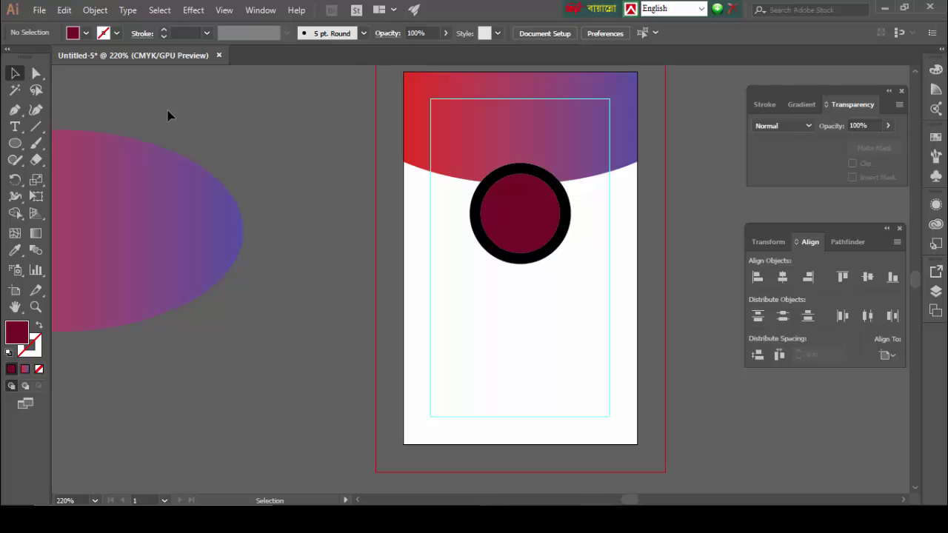
click(12, 9)
Start File > Place and browse to the download folder on Local Disk (G:)
click(39, 10)
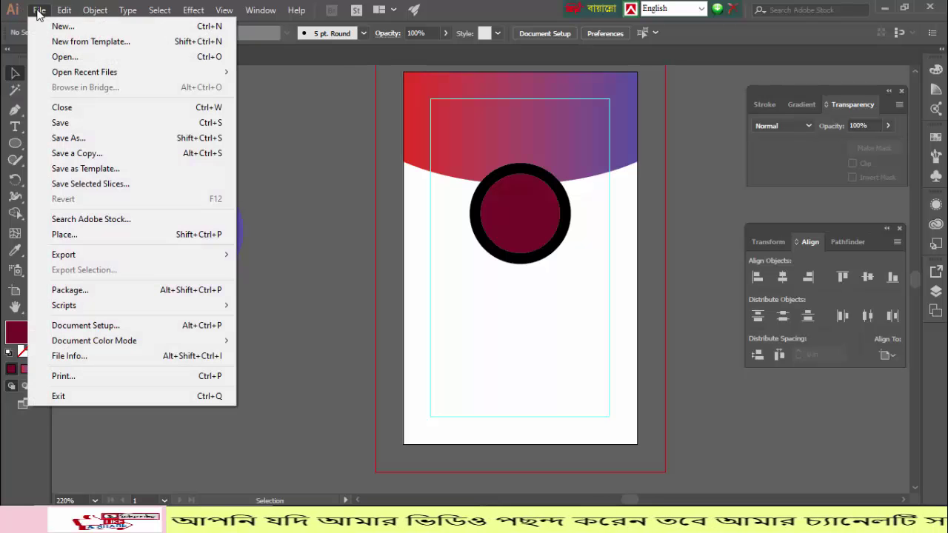
click(90, 235)
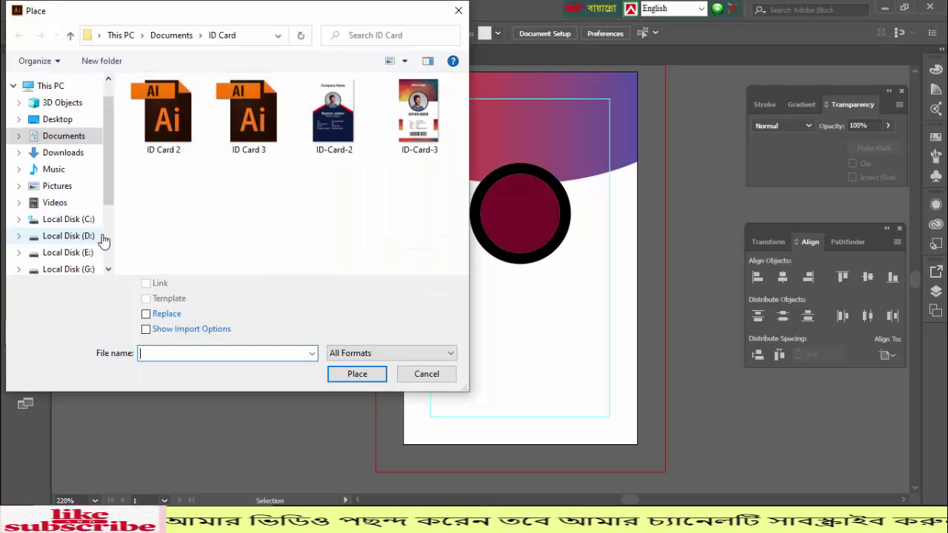
click(65, 252)
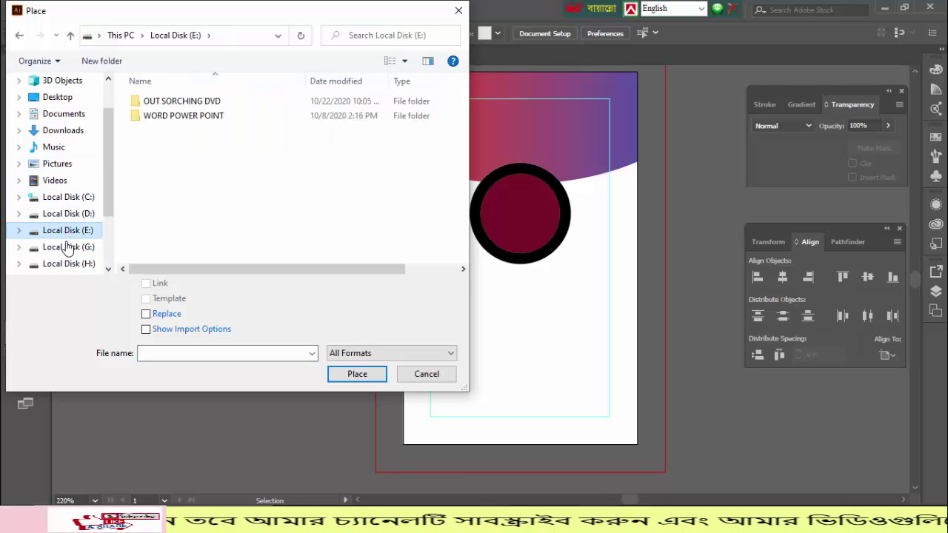
click(67, 250)
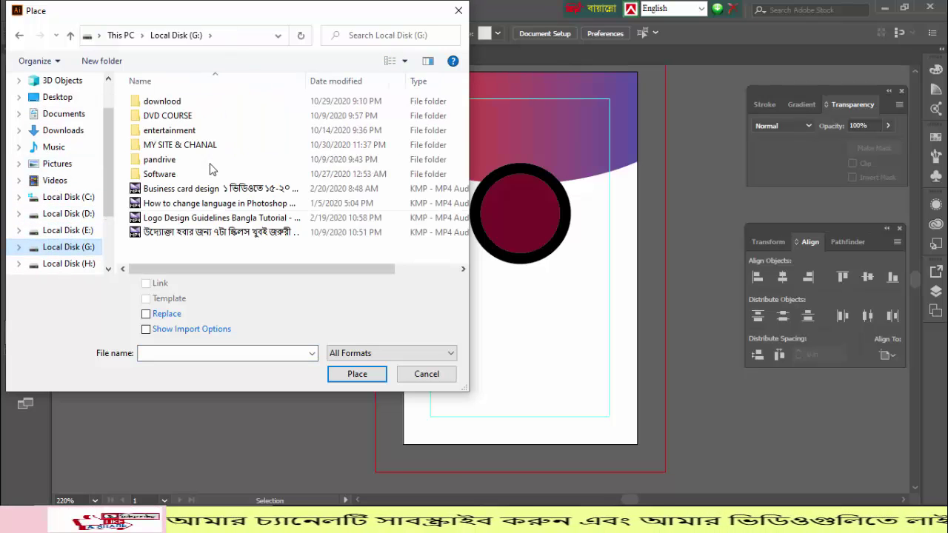
double_click(162, 101)
scroll(182, 185, down, 3)
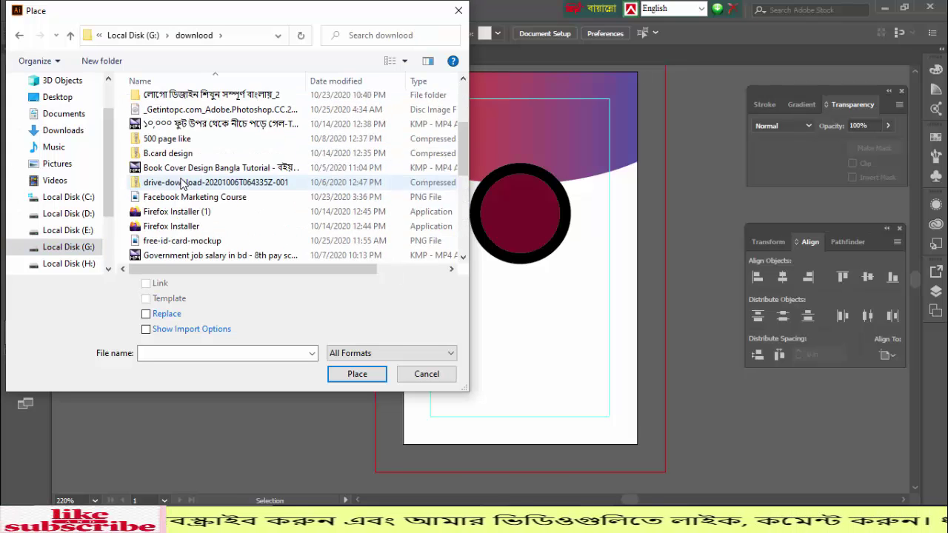
scroll(183, 185, down, 1)
scroll(183, 184, down, 3)
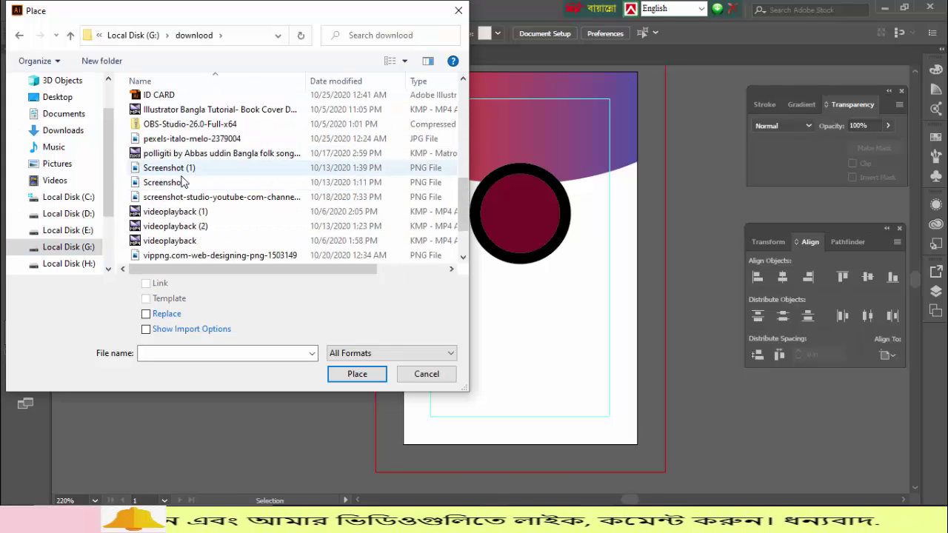
scroll(168, 199, down, 2)
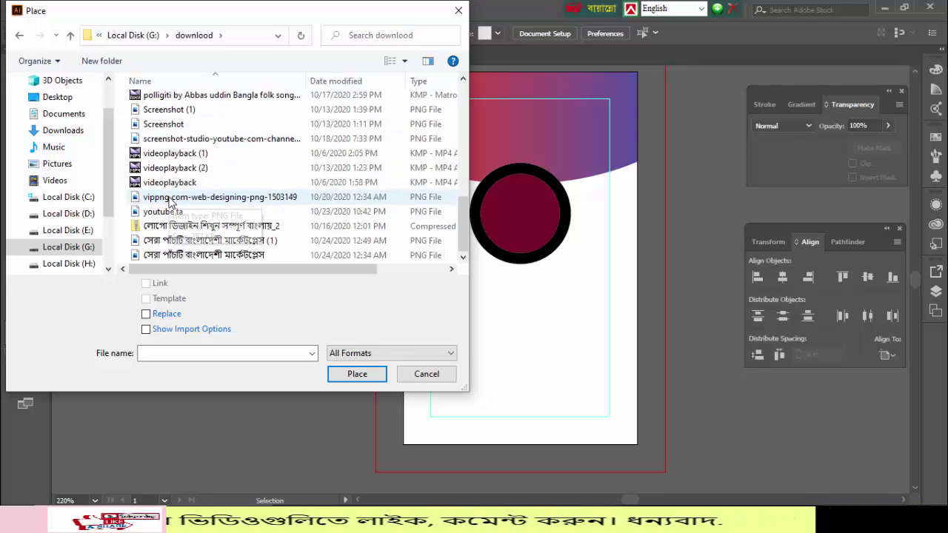
scroll(170, 221, up, 5)
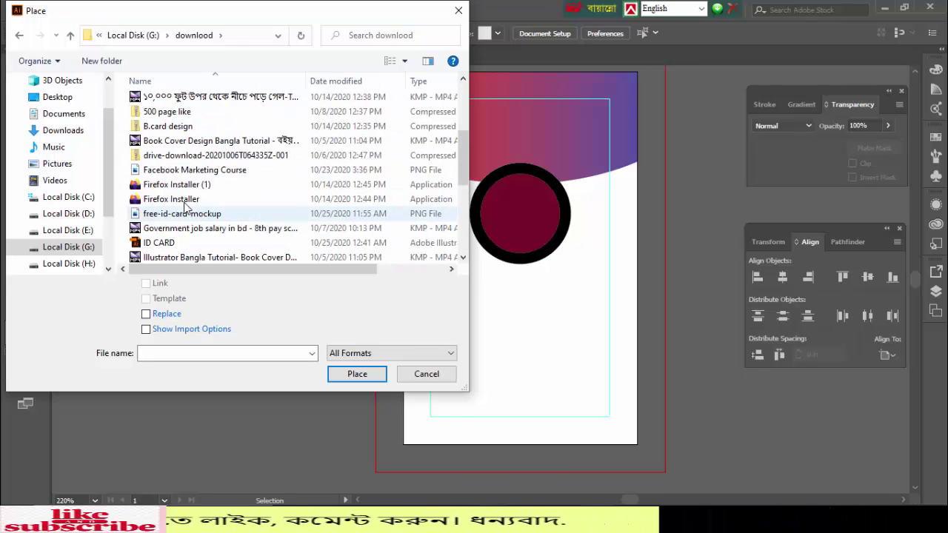
scroll(183, 200, up, 2)
scroll(181, 189, up, 1)
scroll(177, 174, down, 6)
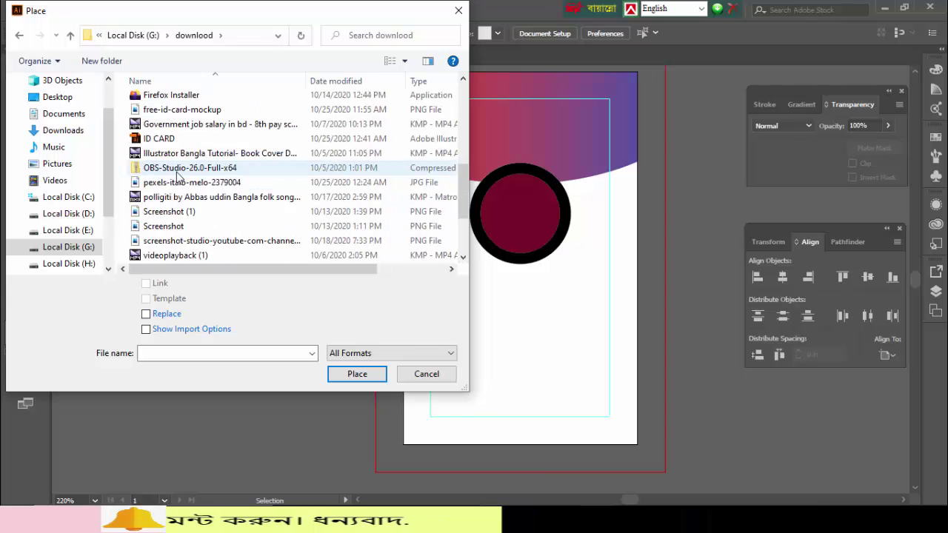
scroll(178, 174, down, 2)
scroll(177, 175, down, 1)
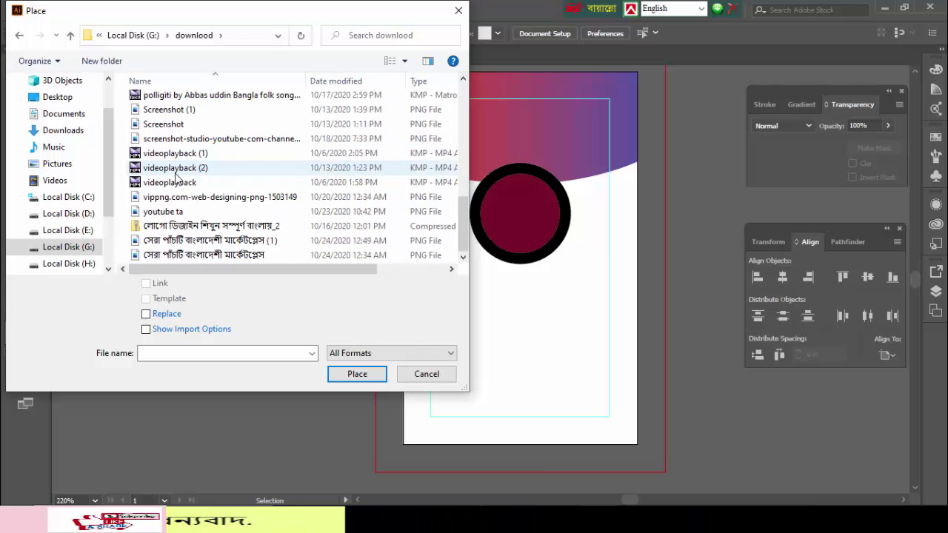
scroll(178, 181, up, 1)
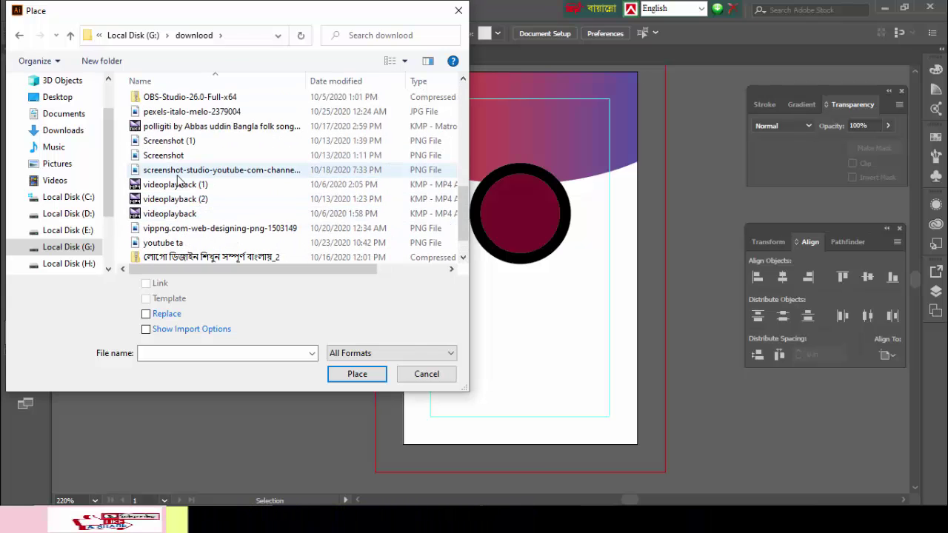
Place pexels-italo-melo-2379004 on the lower part of the card
click(191, 113)
double_click(190, 113)
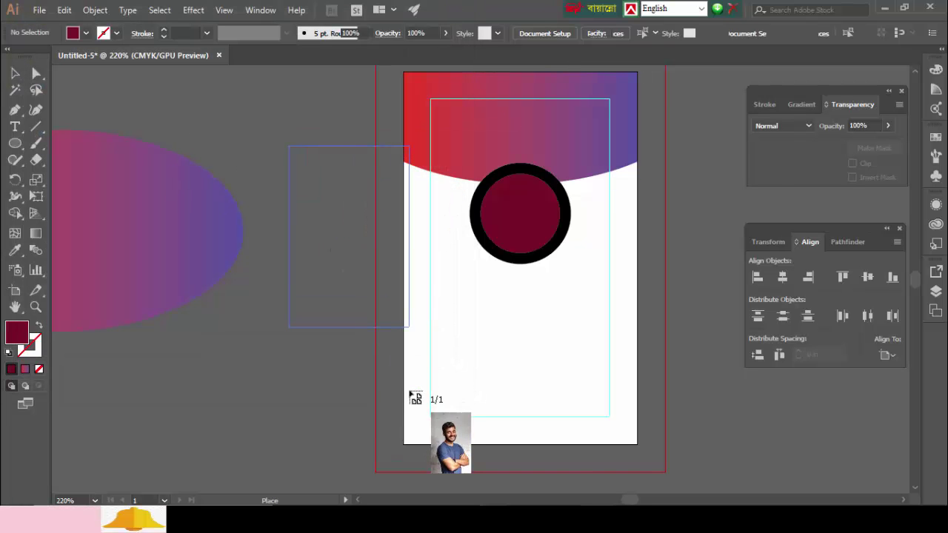
drag(335, 245, 414, 397)
mouse_move(338, 261)
mouse_down()
mouse_move(510, 268)
mouse_move(512, 354)
mouse_up()
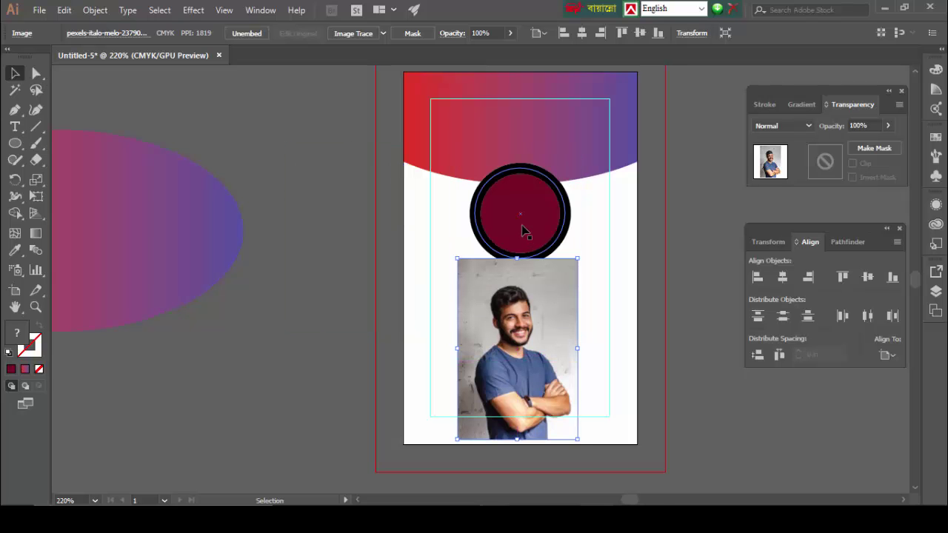
right_click(521, 222)
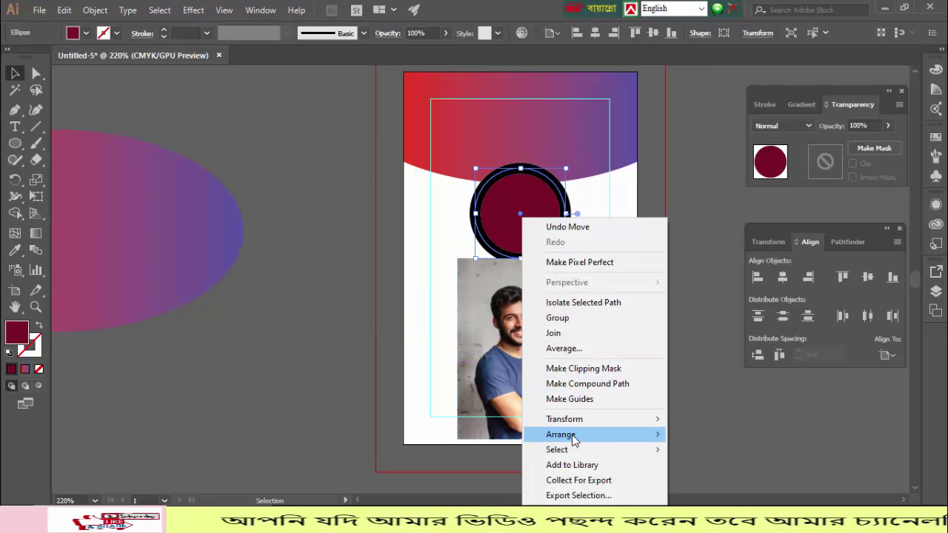
Bring the circle to front, then resize and position the photo beneath it
mouse_move(561, 434)
click(698, 433)
drag(509, 358, 514, 285)
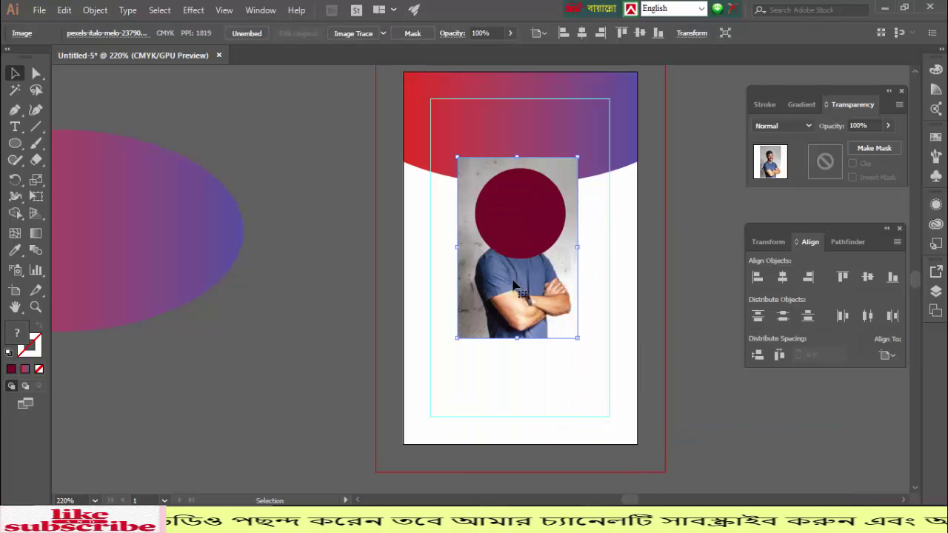
mouse_move(558, 338)
mouse_down()
mouse_move(559, 326)
mouse_move(577, 326)
mouse_up()
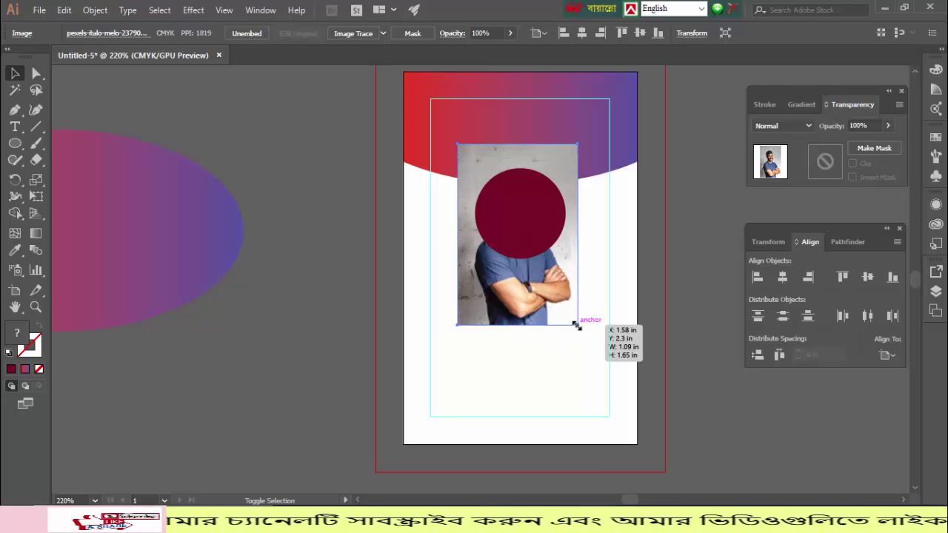
drag(577, 326, 566, 317)
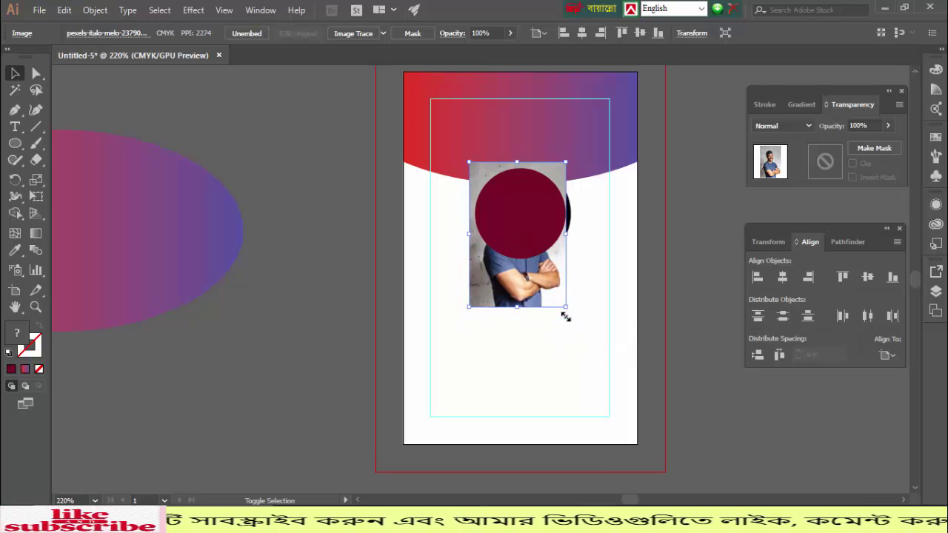
key(Right)
key(Right)
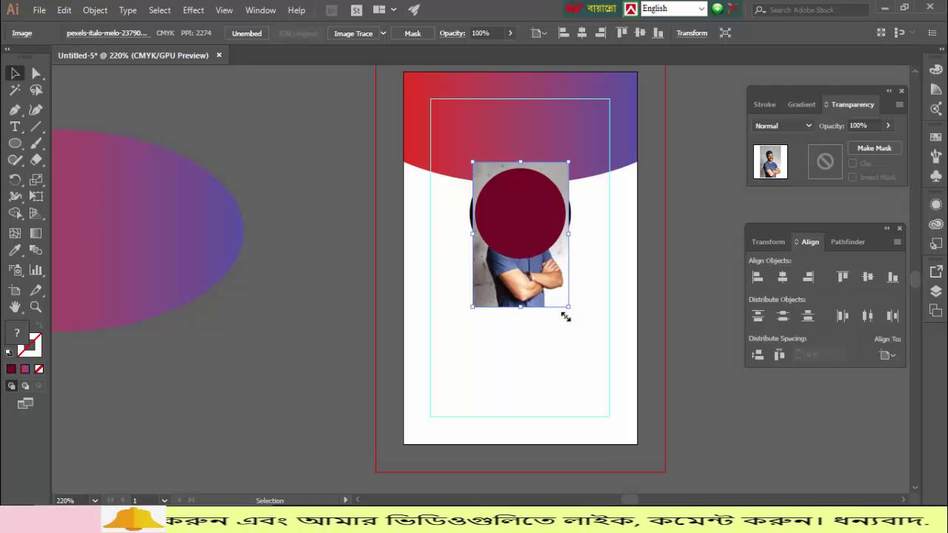
key(Up)
key(Up)
key(Up)
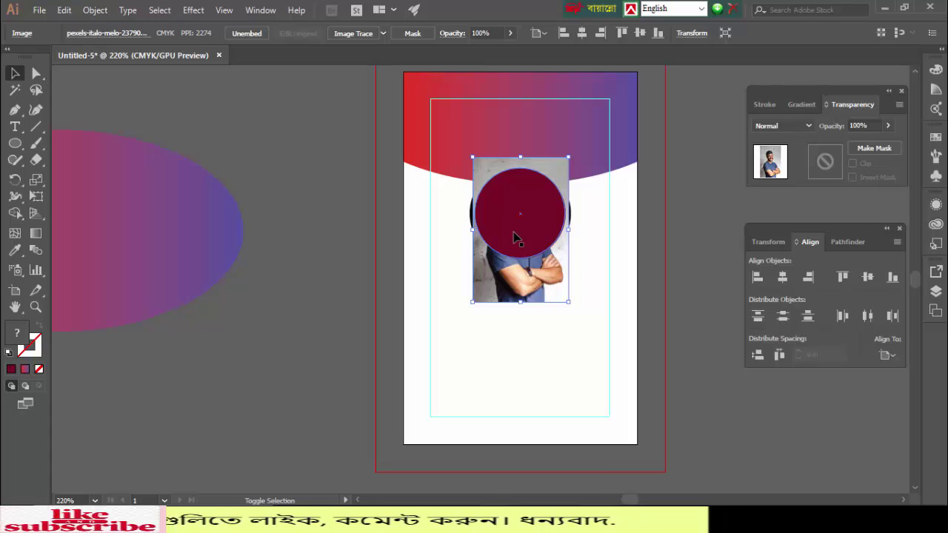
Clip the photo inside the circle with Make Clipping Mask
shift+click(518, 238)
right_click(514, 232)
click(565, 335)
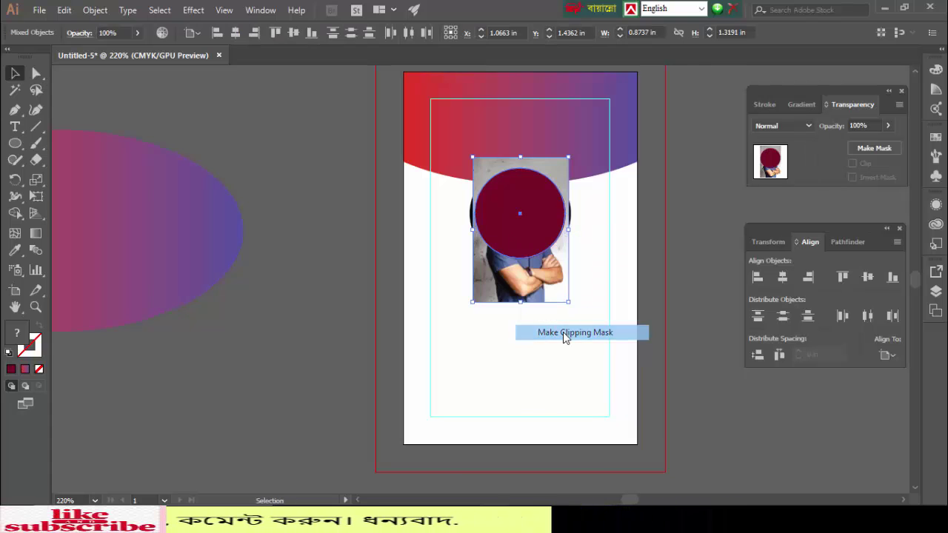
click(538, 370)
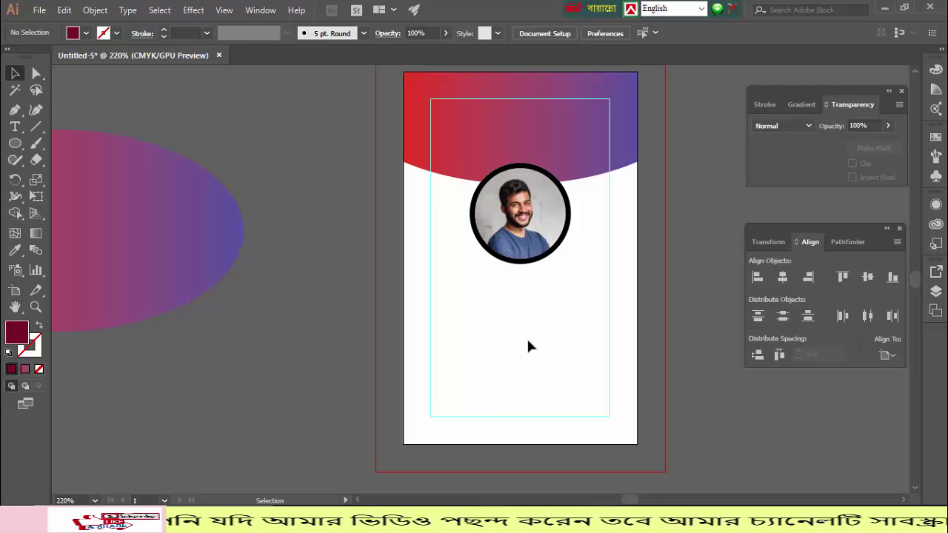
Raise the ringed circular photo to Y 1.1237 in so it overlaps the header's curve
drag(546, 299, 511, 227)
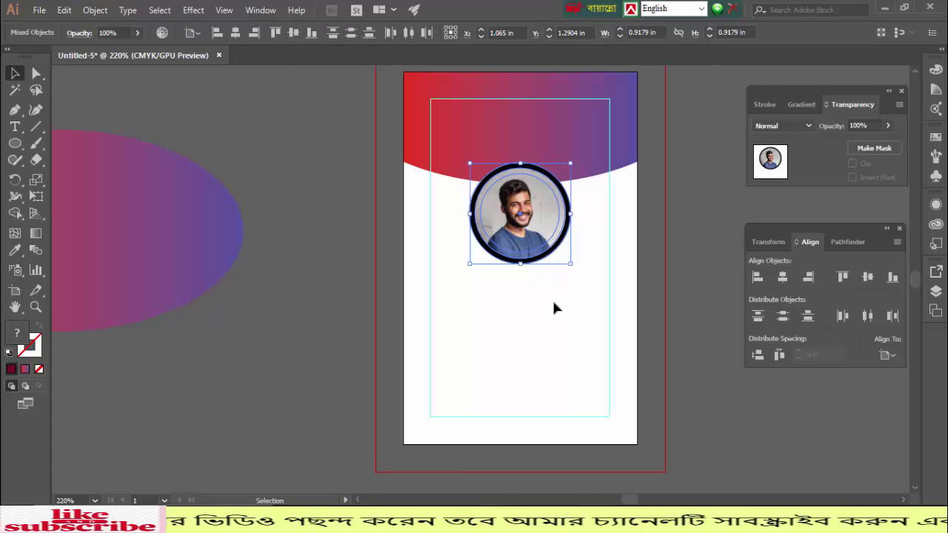
key(Up)
key(Up)
key(Up)
key(Up)
key(Up)
key(Up)
key(Up)
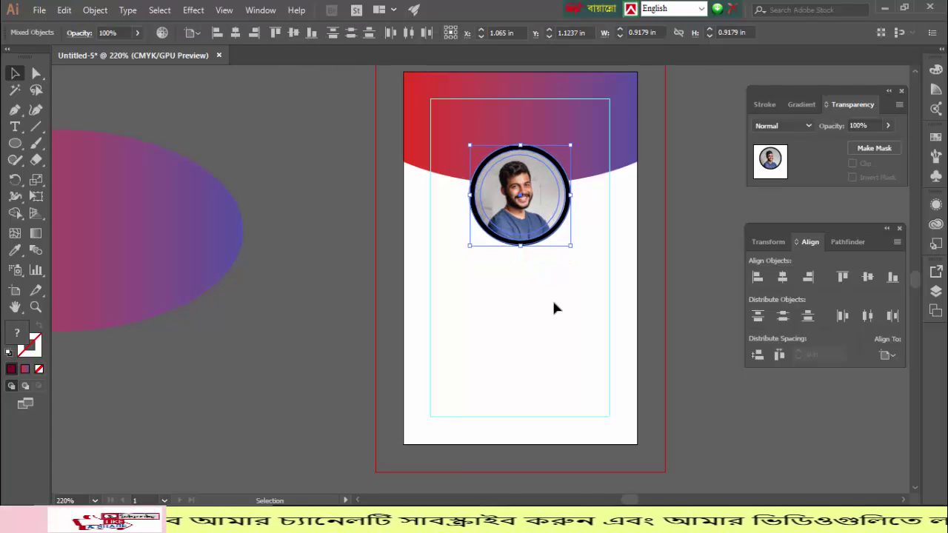
key(ctrl+shift+a)
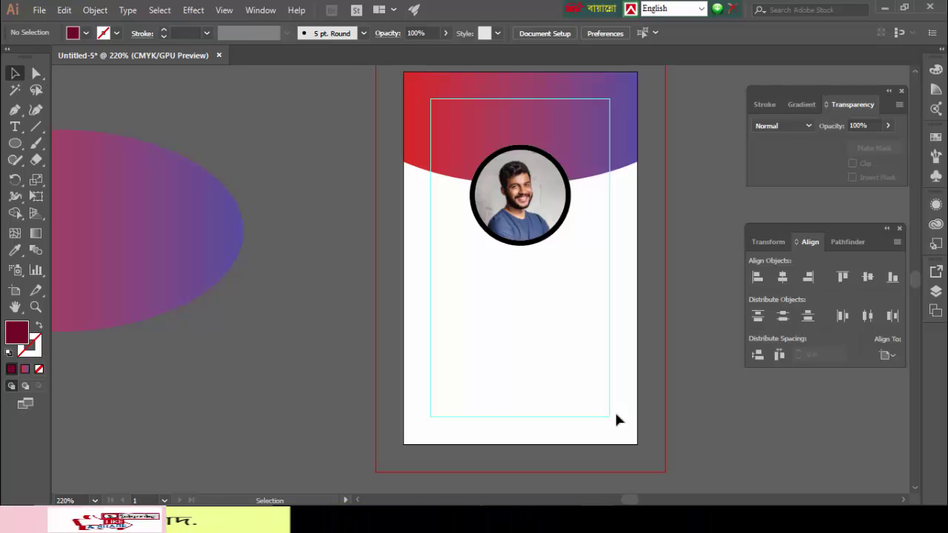
Duplicate the red-to-purple gradient ellipse onto the card's right edge
drag(508, 346, 447, 303)
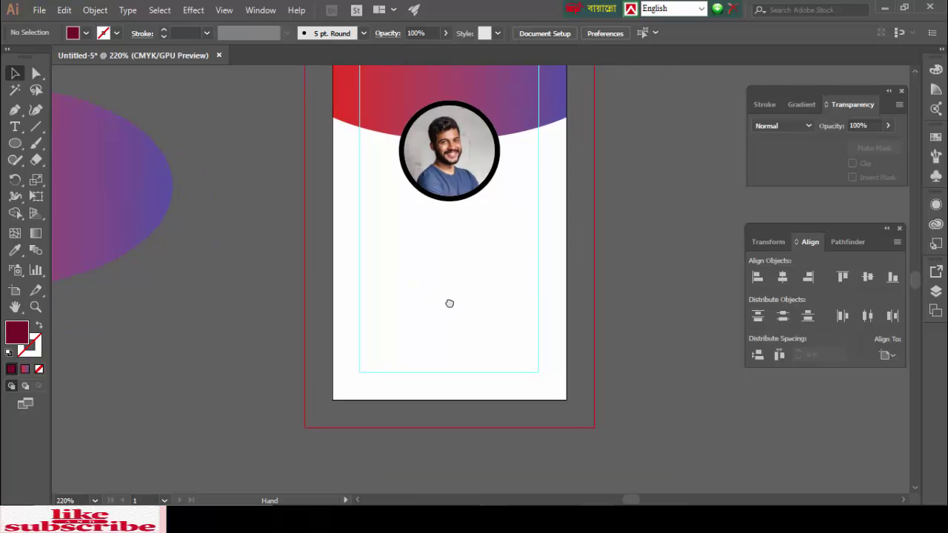
drag(129, 241, 204, 262)
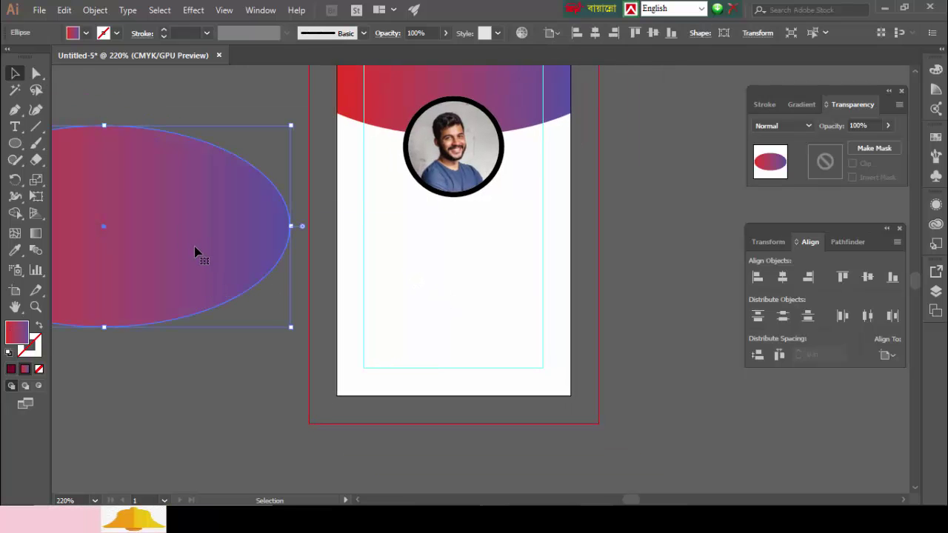
mouse_move(195, 252)
mouse_down()
mouse_move(808, 398)
mouse_move(821, 393)
mouse_up()
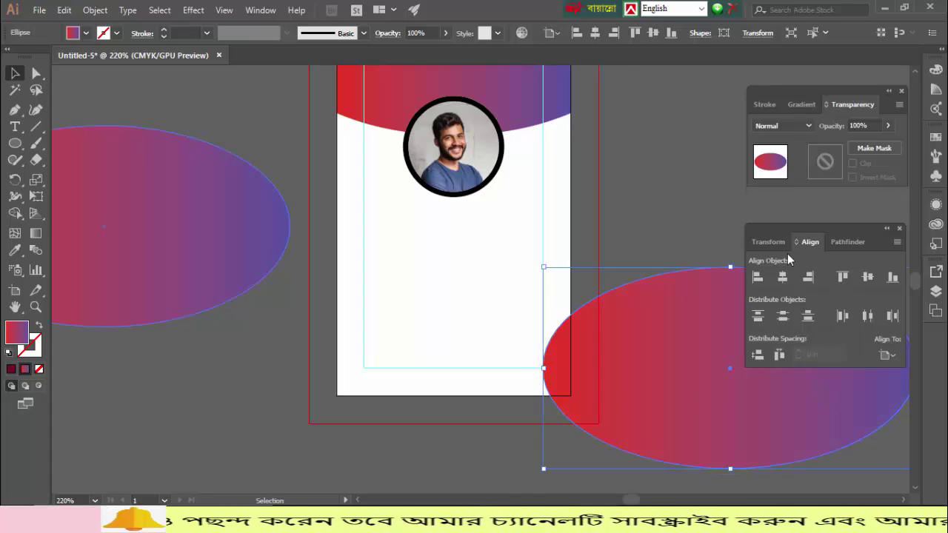
click(666, 200)
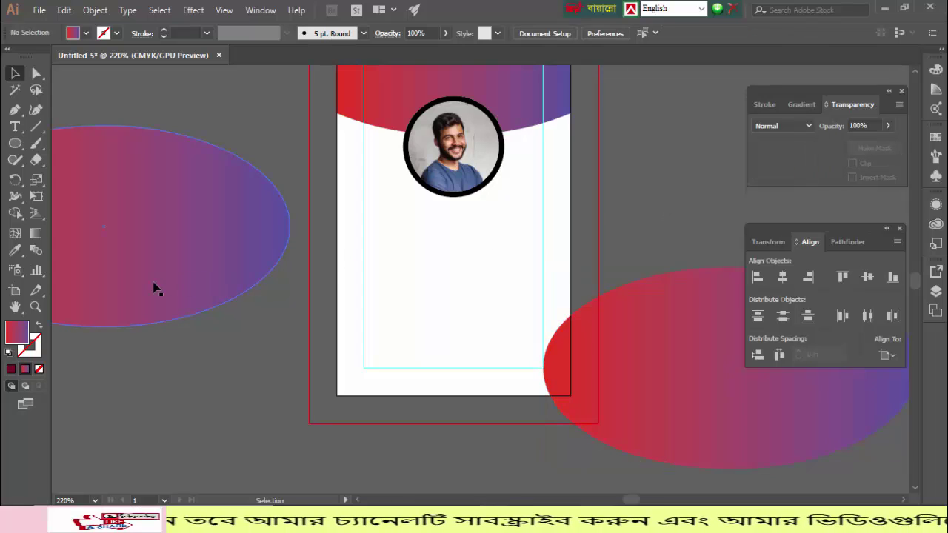
Copy the ellipse over the card's lower-left edge and check the result in Save for Web
mouse_move(169, 269)
alt+mouse_down()
mouse_move(200, 383)
mouse_move(239, 409)
alt+mouse_up()
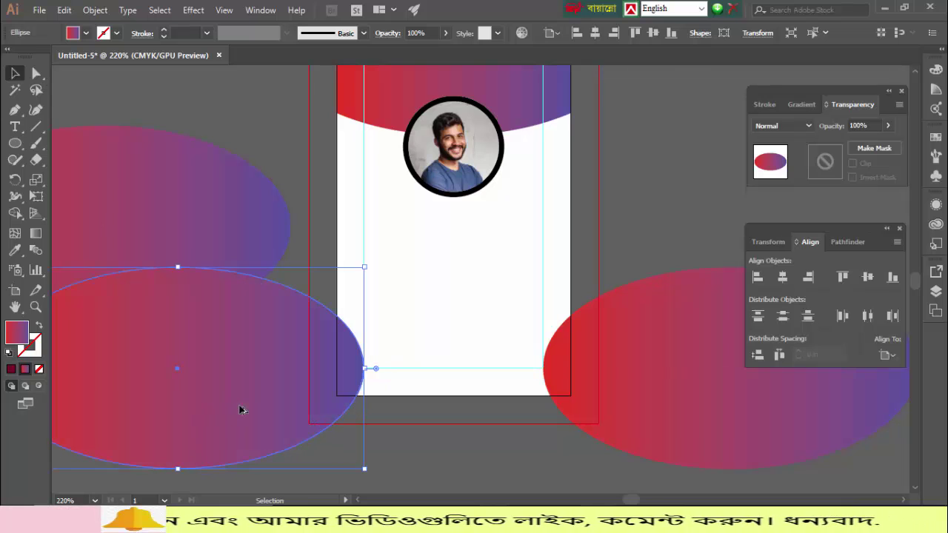
click(447, 446)
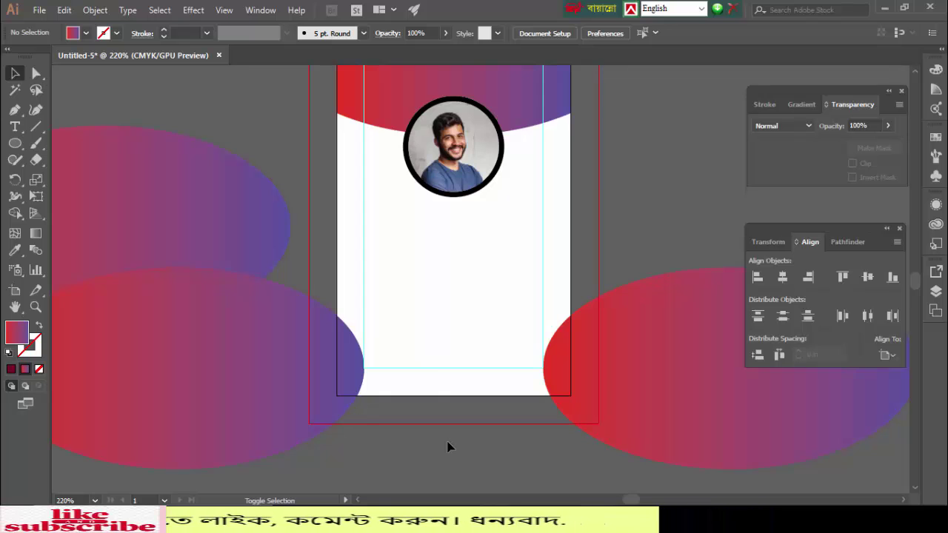
key(ctrl+alt+shift+s)
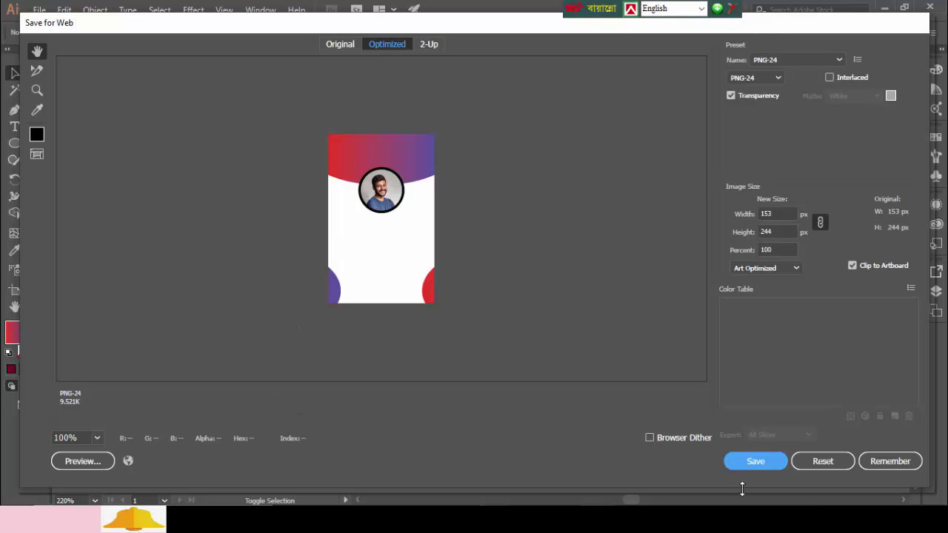
click(817, 462)
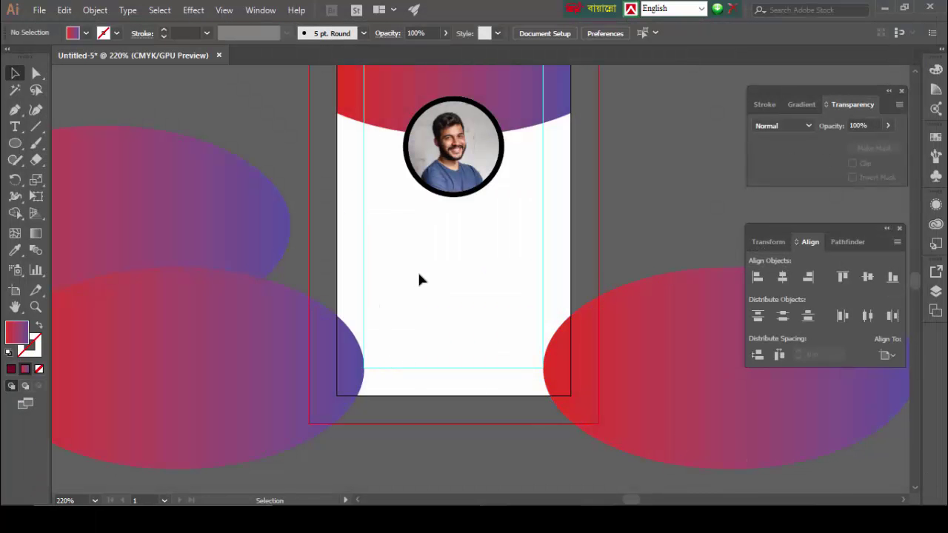
Push the lower-left and right gradient ellipses outward, away from the card's edges
scroll(448, 343, up, 1)
scroll(448, 343, down, 2)
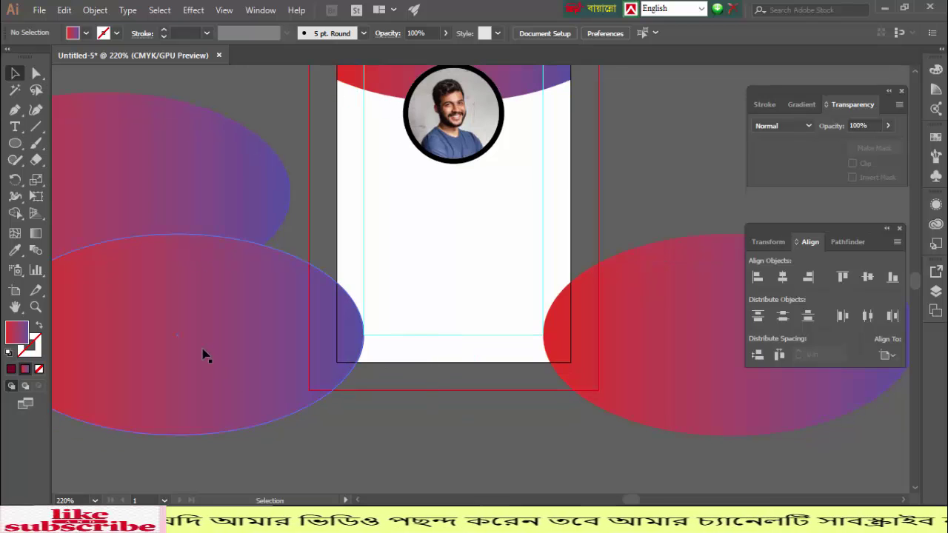
click(170, 360)
drag(158, 360, 105, 361)
drag(643, 364, 779, 388)
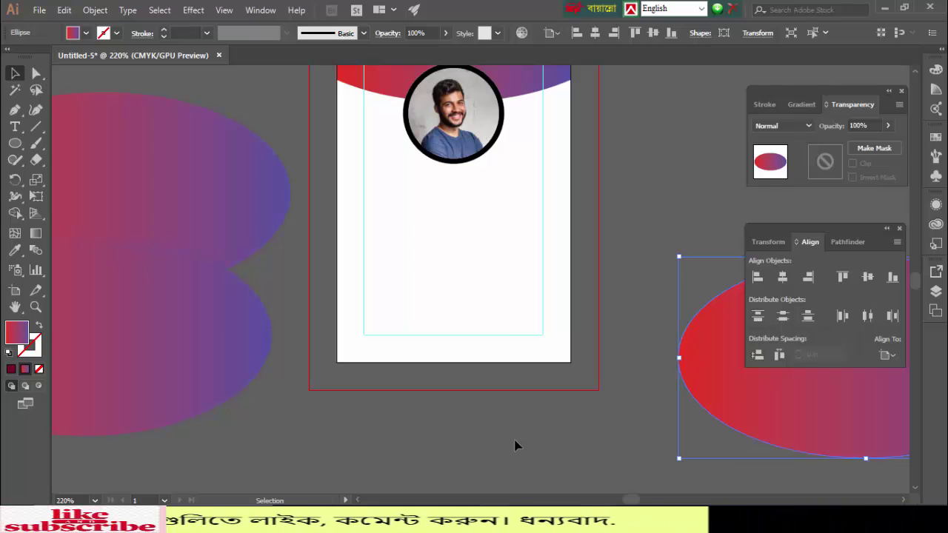
Try an ellipse centred under the card, preview in Save for Web, then move it off to the lower right
drag(804, 413, 399, 402)
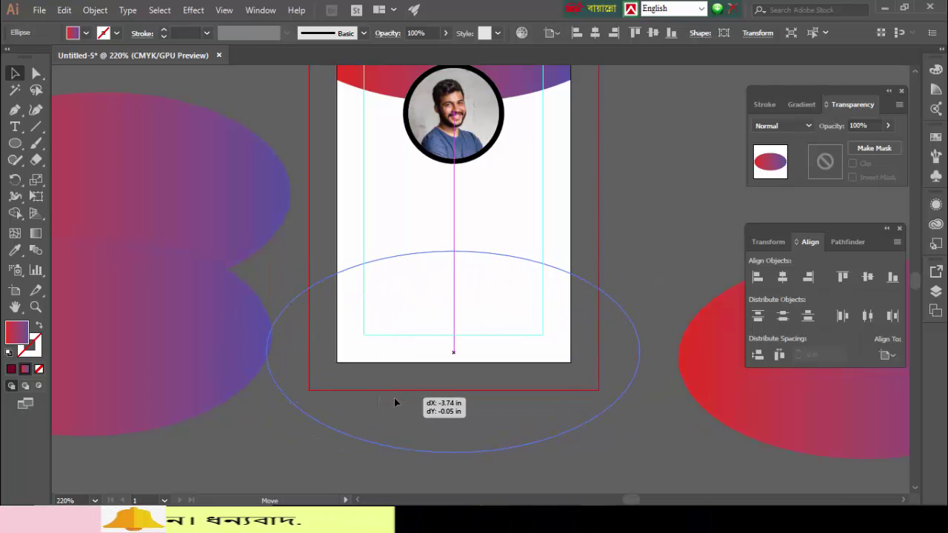
drag(399, 401, 394, 401)
key(Up)
key(Up)
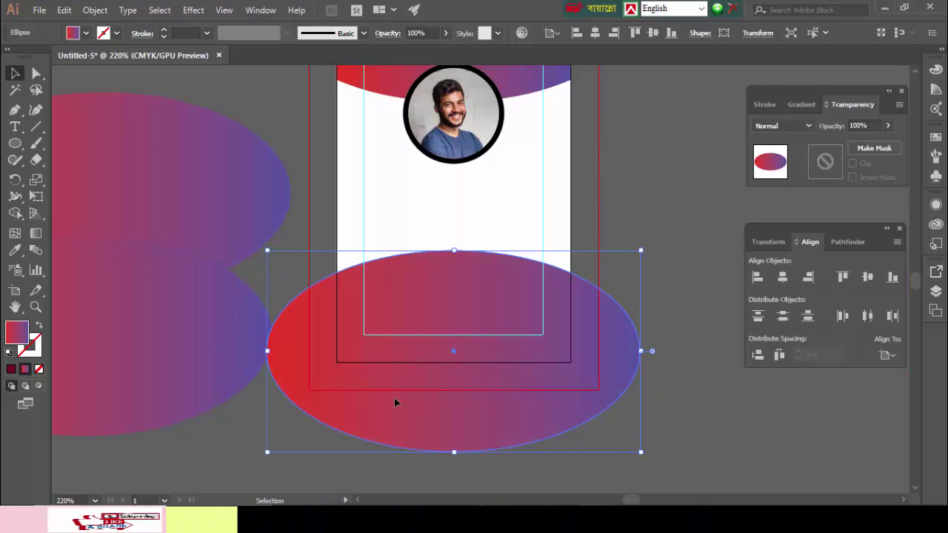
key(Up)
key(Up)
key(Up)
key(Up)
key(Up)
key(Up)
key(Up)
key(Up)
key(Up)
key(Up)
key(Up)
key(Up)
key(Up)
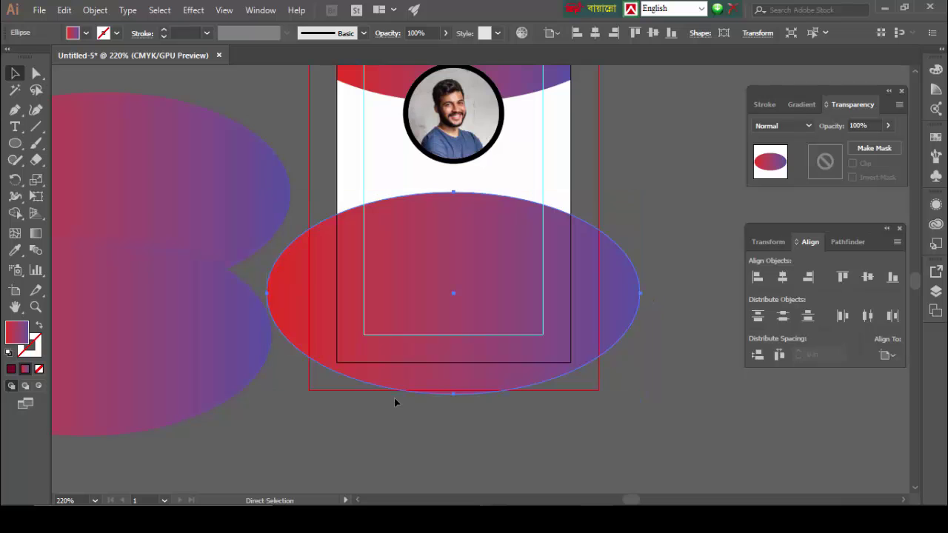
key(ctrl+alt+shift+s)
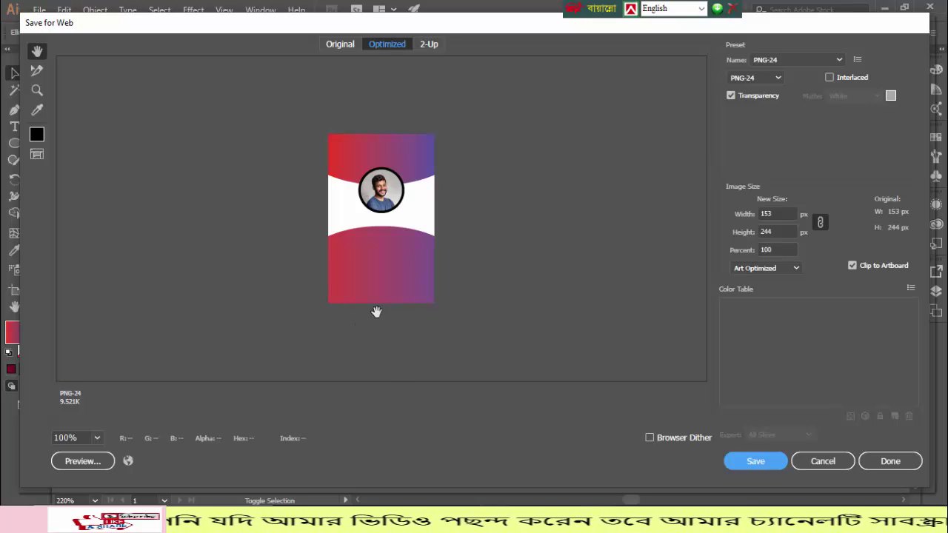
click(822, 461)
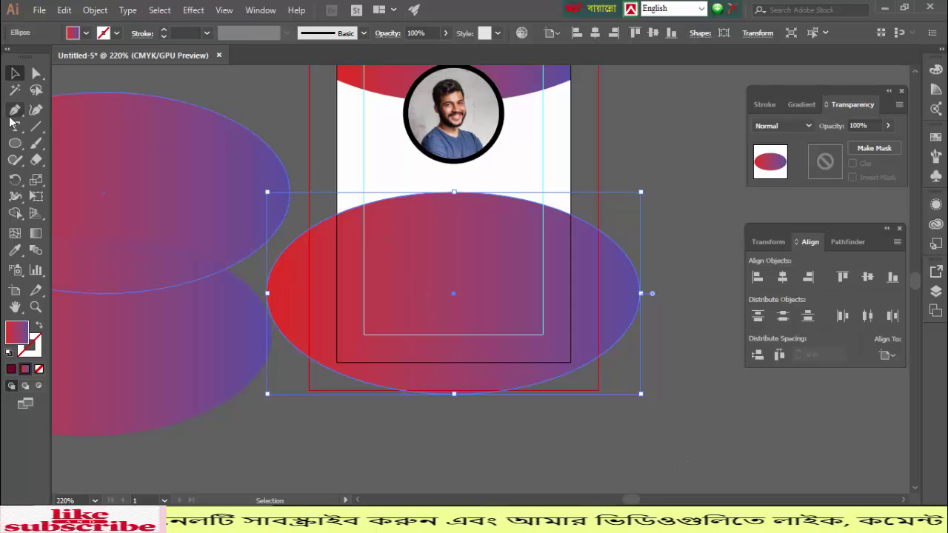
mouse_move(506, 290)
mouse_down()
mouse_move(661, 384)
mouse_move(800, 431)
mouse_up()
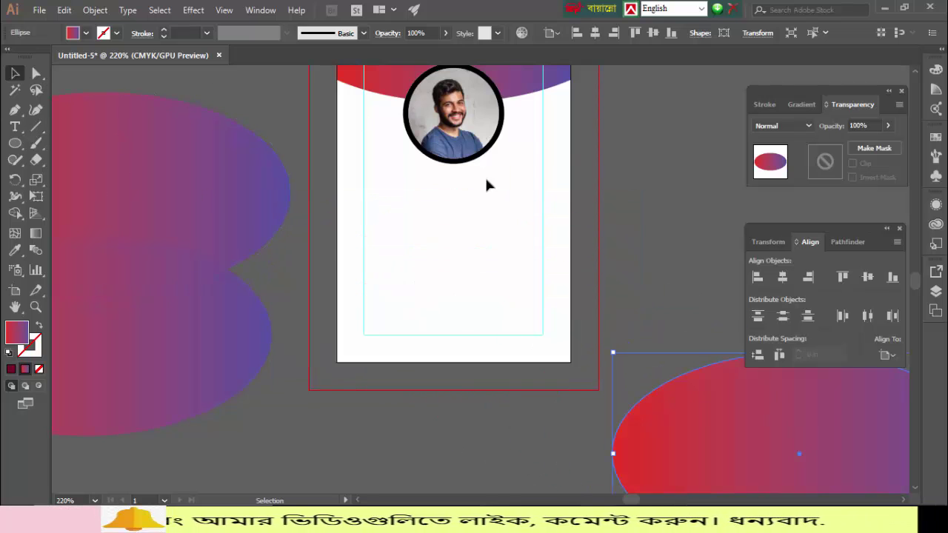
Type the 'Company Name' heading in 12 pt Myriad Pro across the top of the gradient header
scroll(487, 184, up, 3)
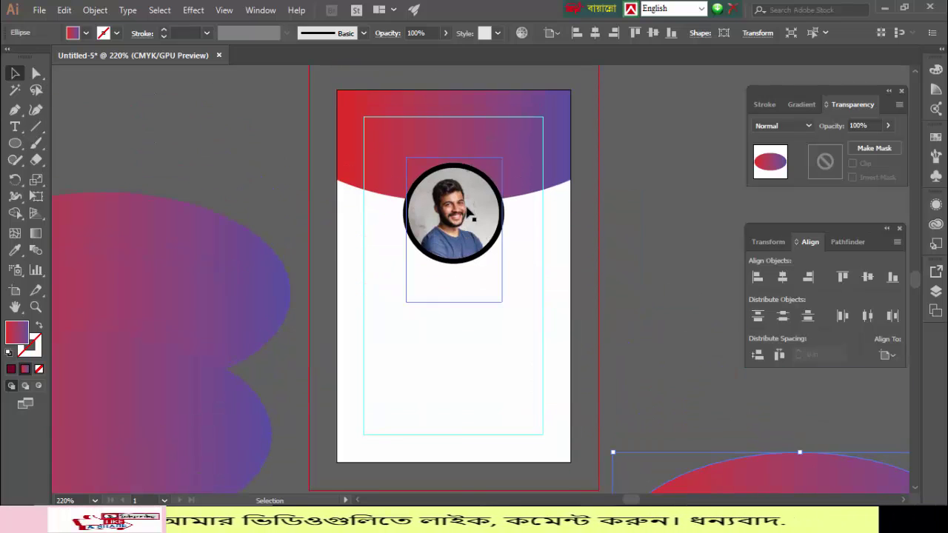
click(15, 127)
click(404, 124)
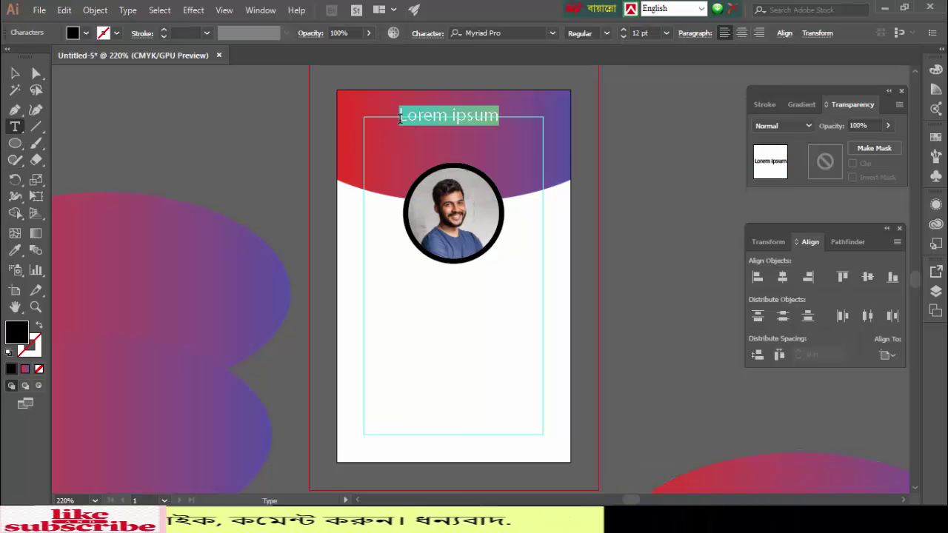
text(C)
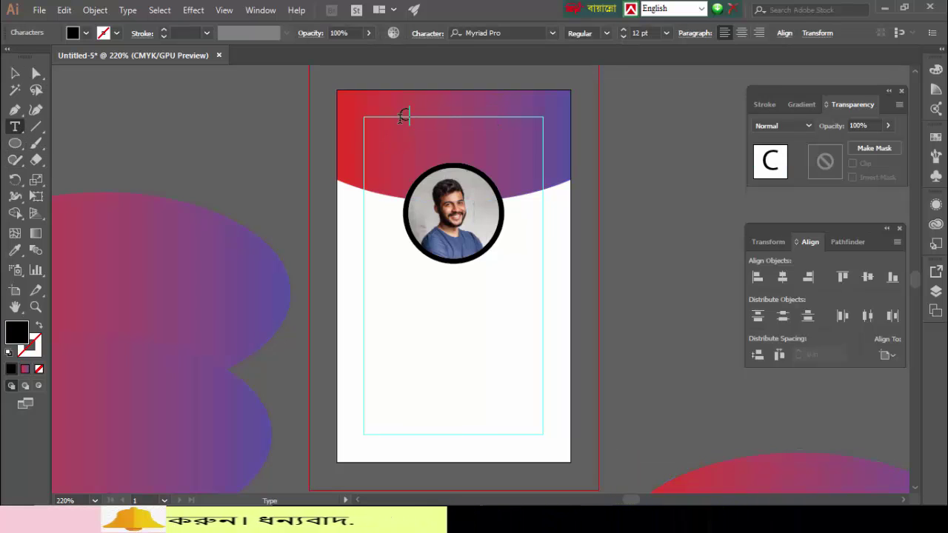
text(pa)
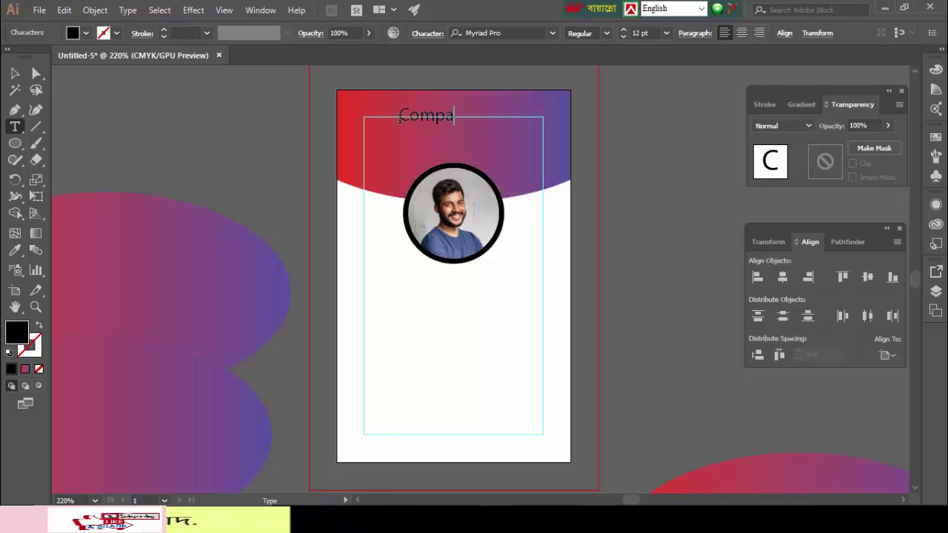
text(n)
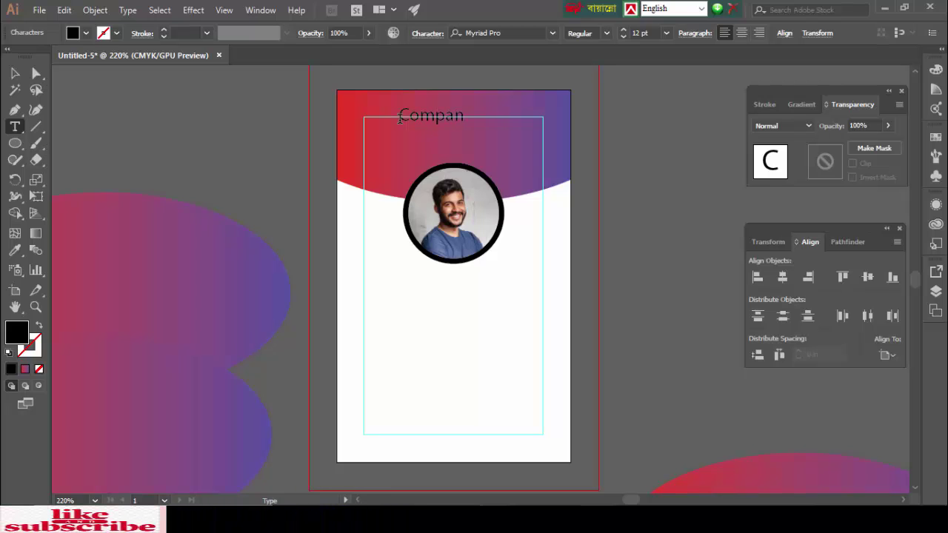
text(e)
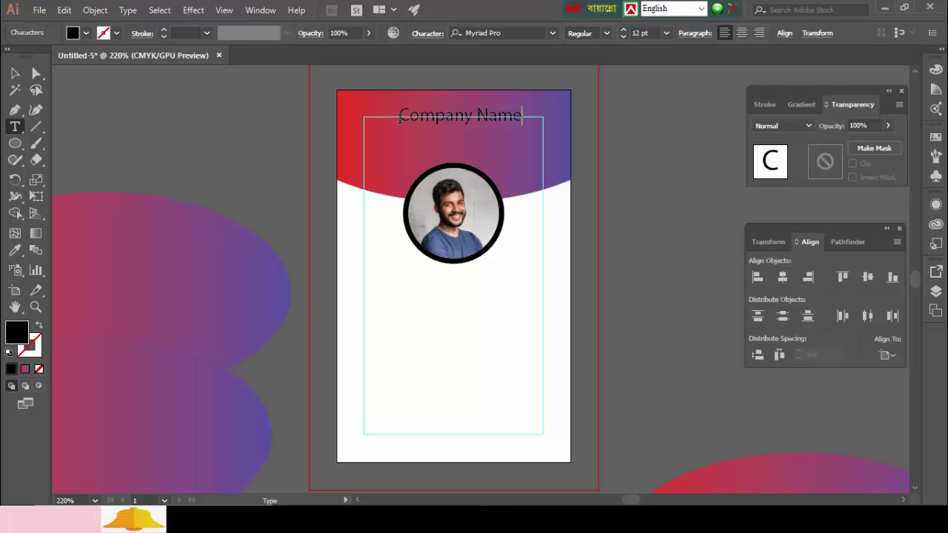
click(18, 74)
click(18, 74)
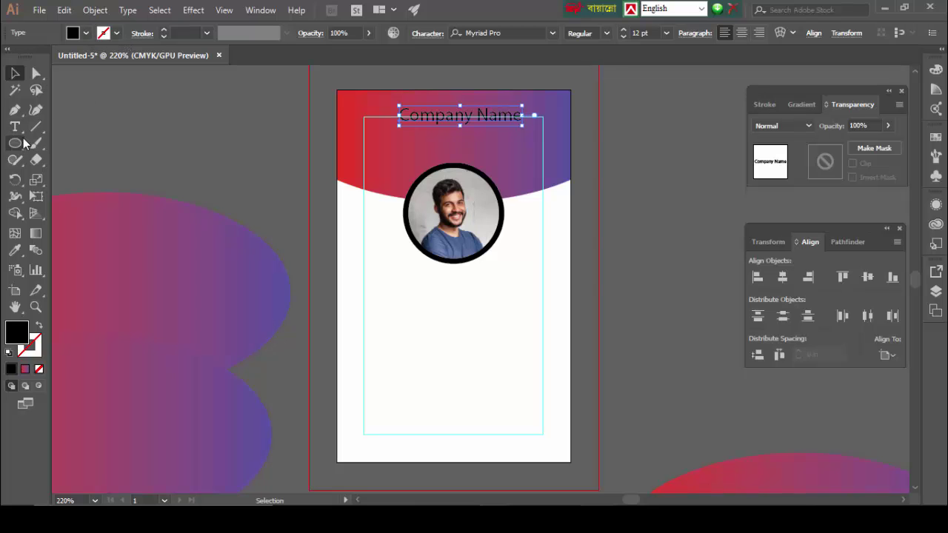
Make the Company Name heading white and set it in Anton Regular
click(15, 250)
click(437, 309)
key(v)
click(552, 33)
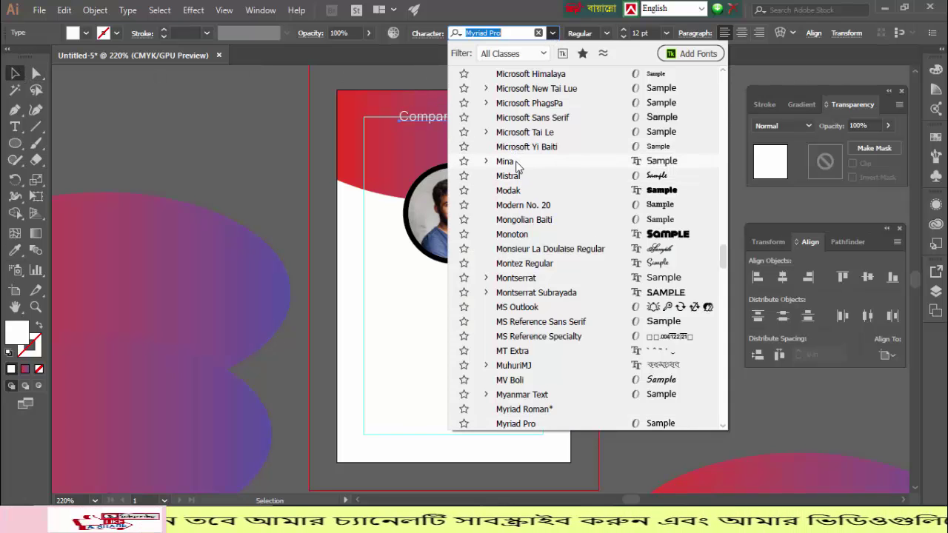
scroll(518, 172, up, 4)
scroll(520, 173, up, 8)
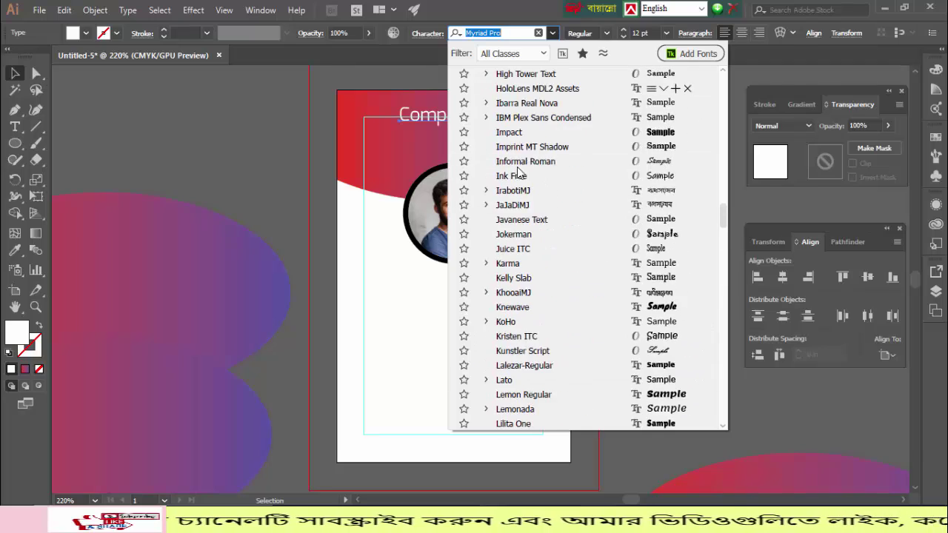
scroll(522, 174, up, 10)
scroll(521, 174, up, 8)
scroll(521, 174, up, 8)
scroll(520, 174, up, 8)
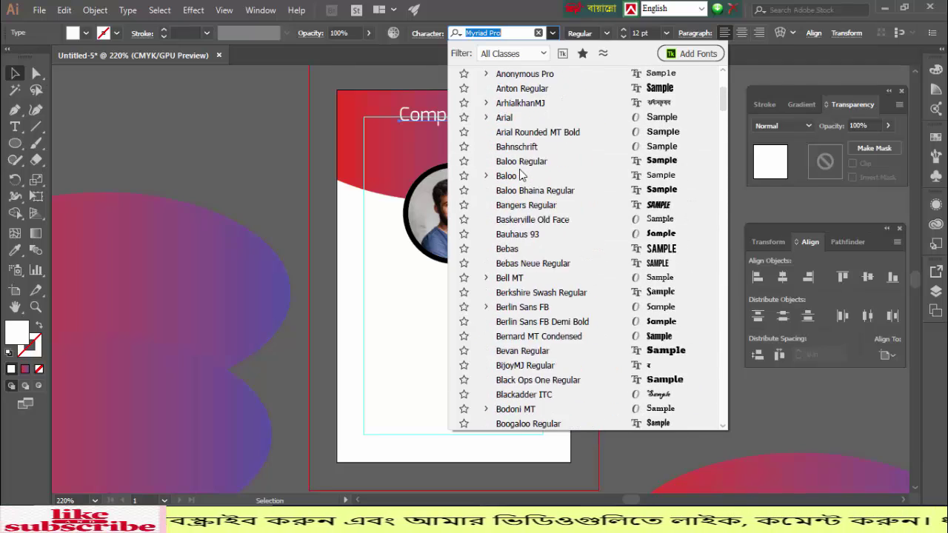
scroll(521, 174, up, 7)
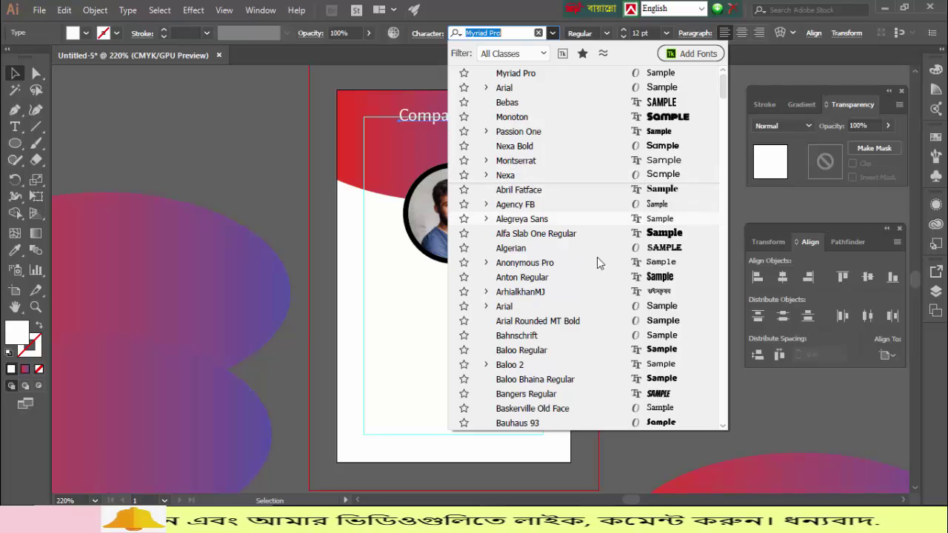
click(601, 280)
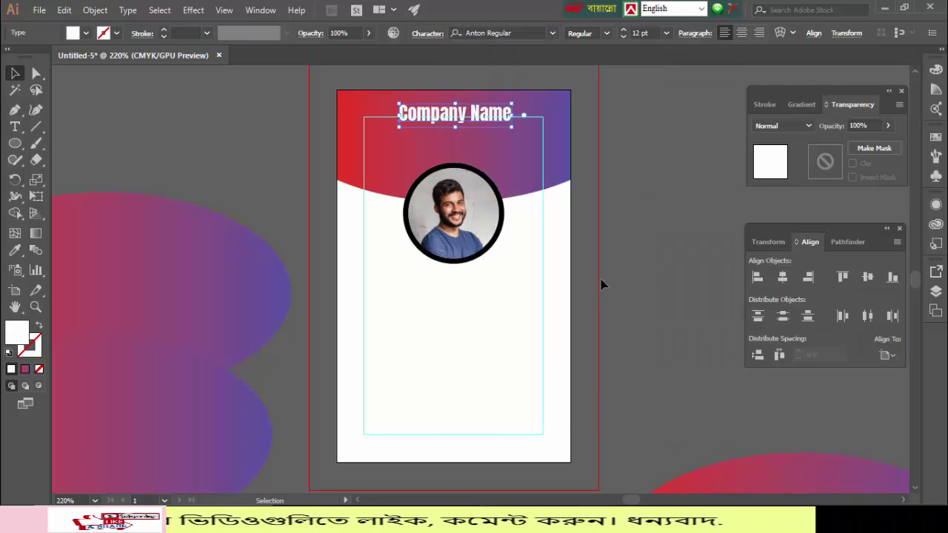
Nudge the heading down two steps and centre it horizontally on the card
key(Down)
key(Down)
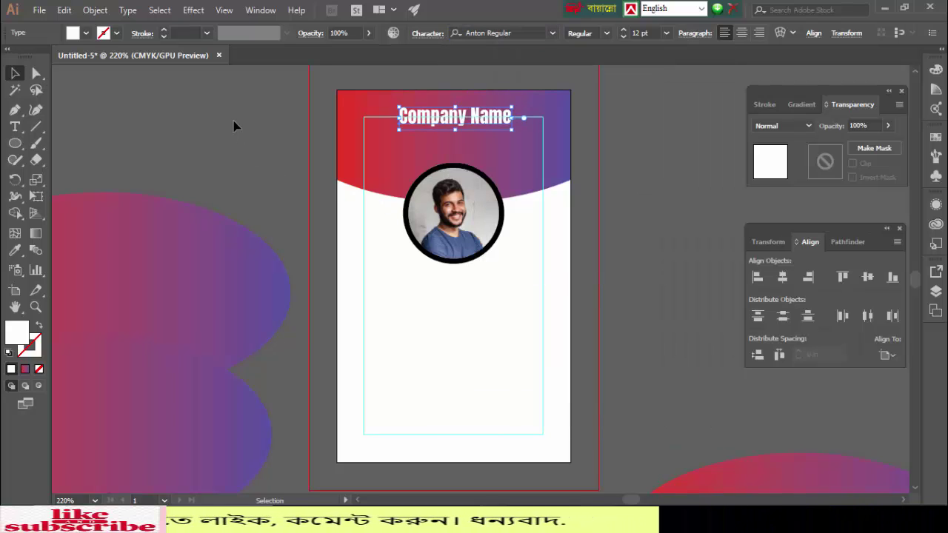
key(Down)
key(Down)
key(Down)
key(Down)
key(Down)
key(Down)
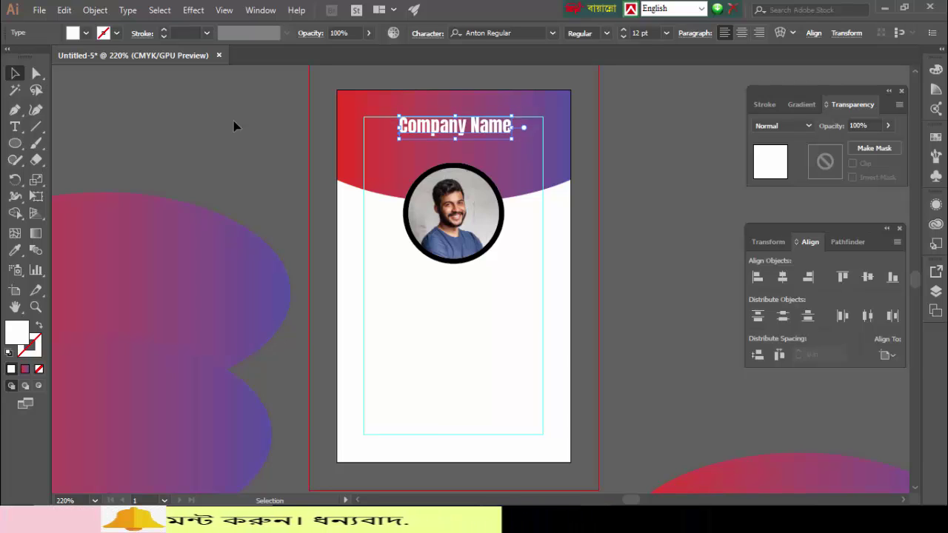
click(782, 277)
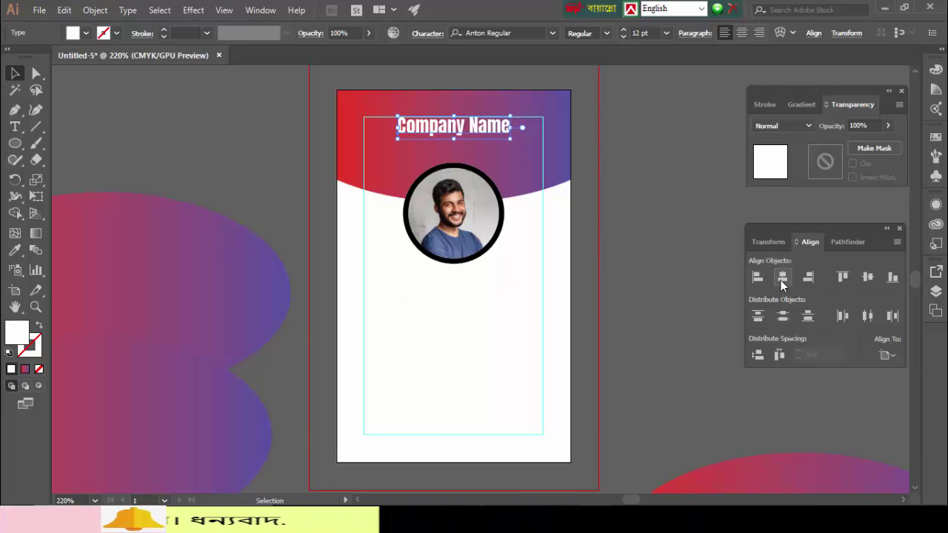
click(669, 252)
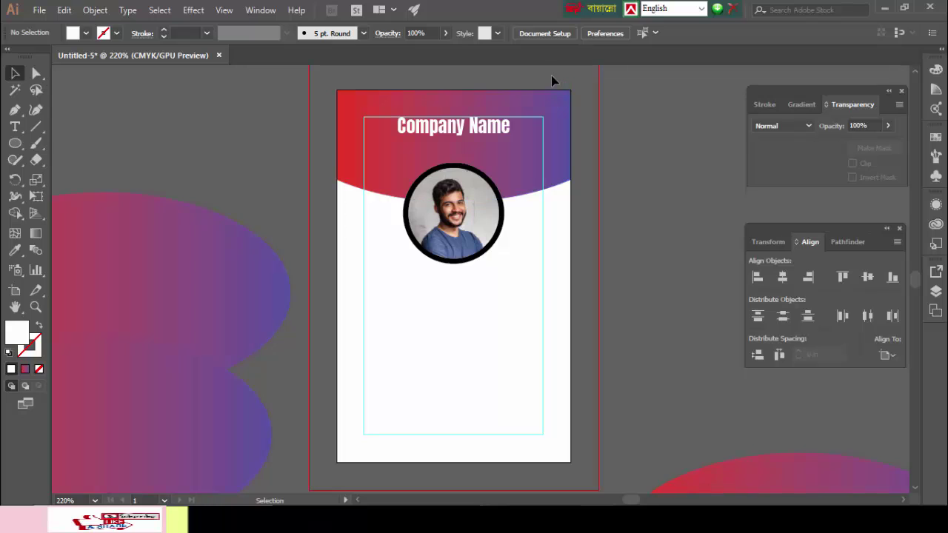
click(570, 186)
click(573, 188)
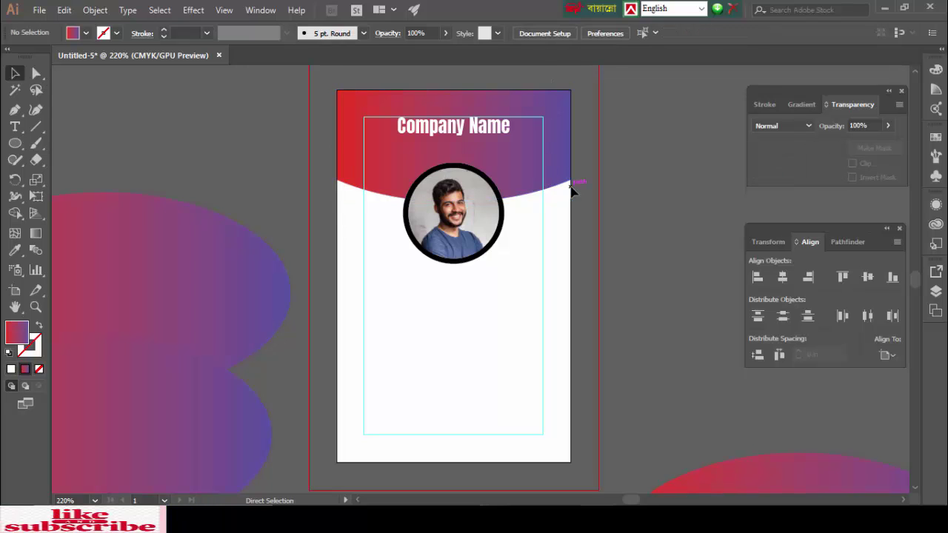
click(465, 127)
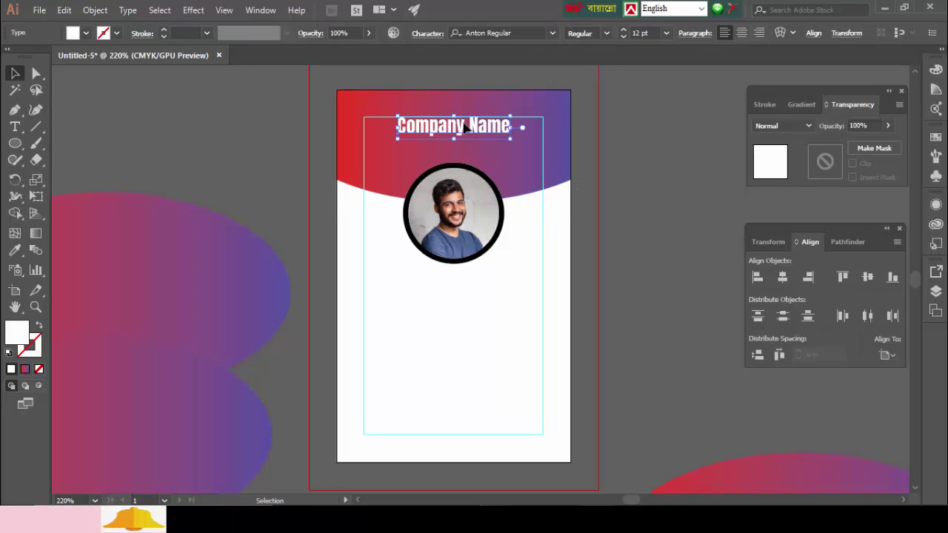
Place an 'ID:' label line below the circular photo
click(668, 198)
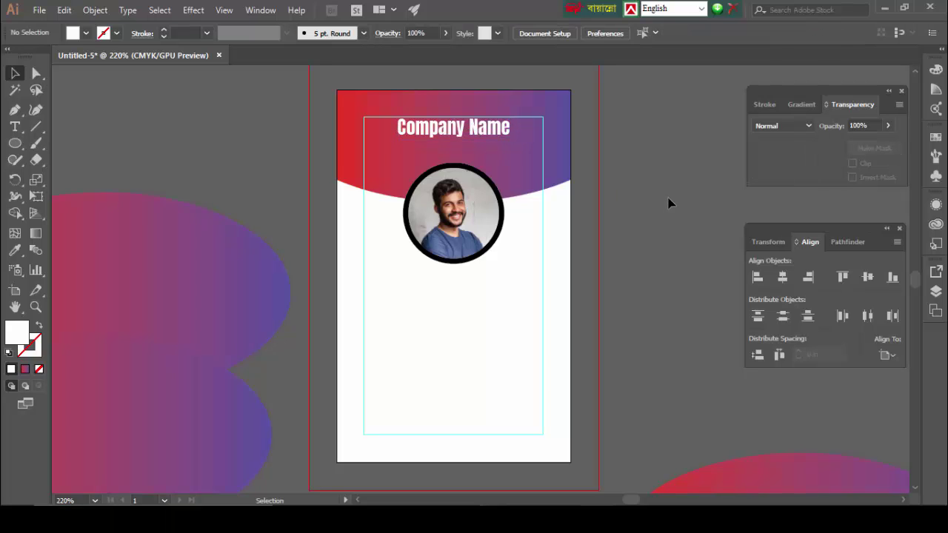
scroll(396, 338, down, 2)
scroll(400, 337, up, 1)
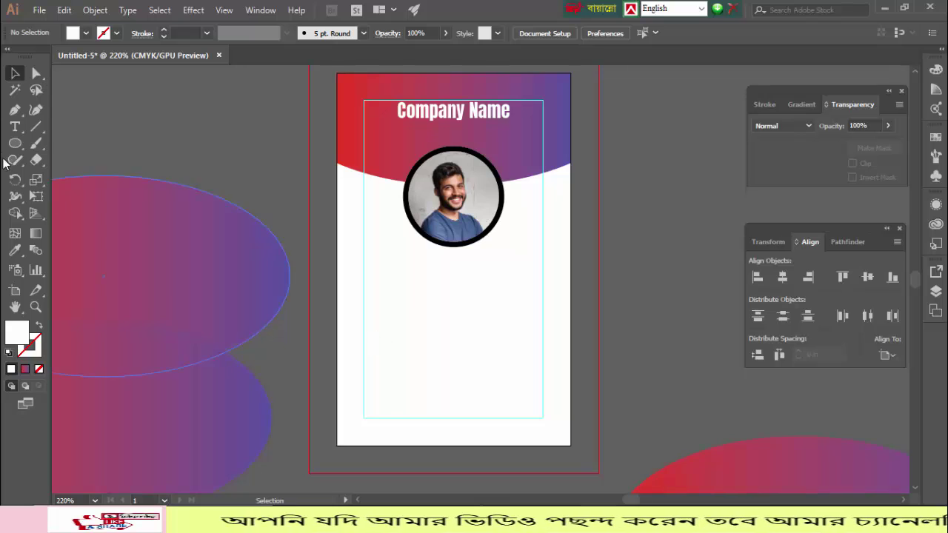
click(15, 127)
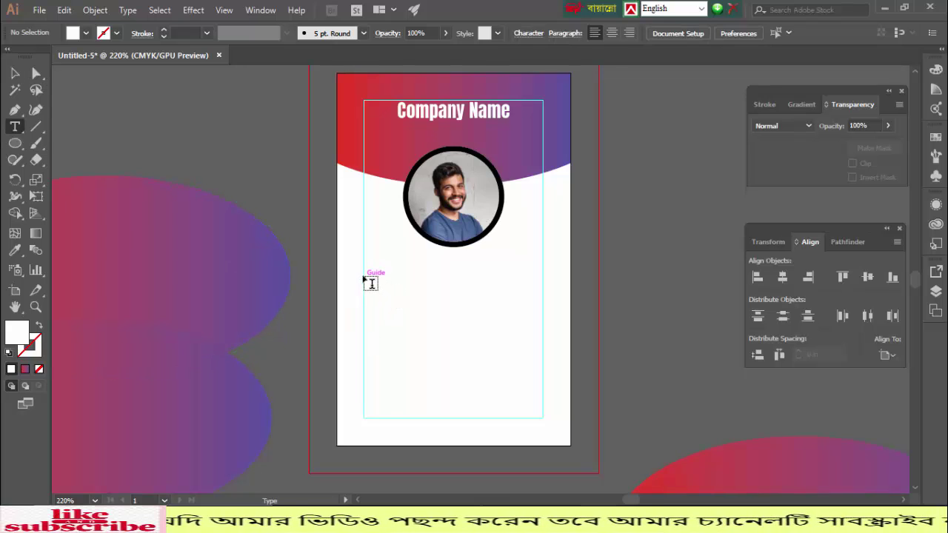
click(370, 283)
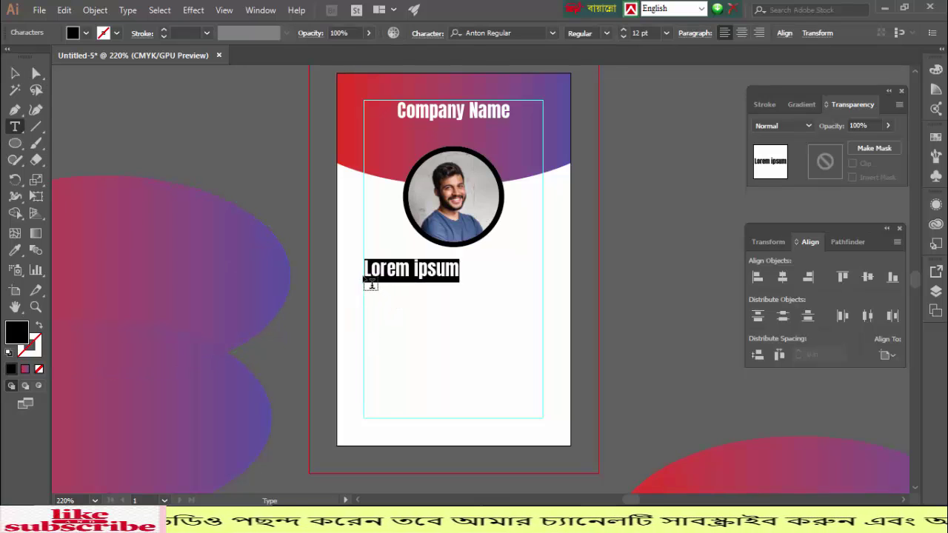
text(id)
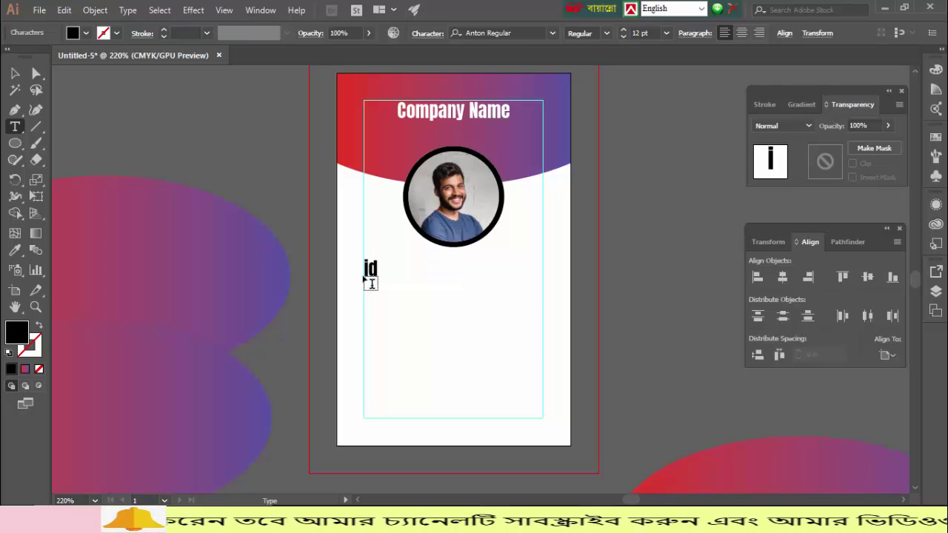
key(BackSpace)
text(ID)
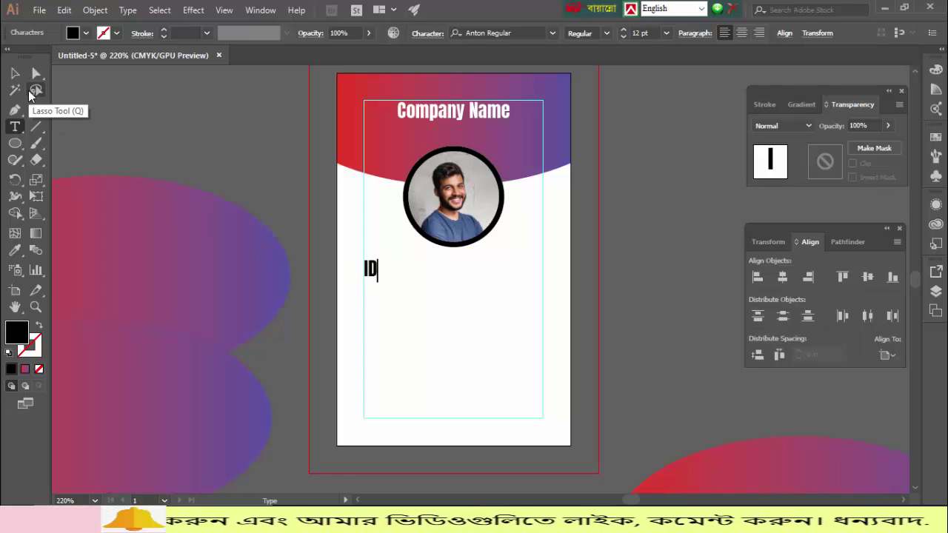
text(:)
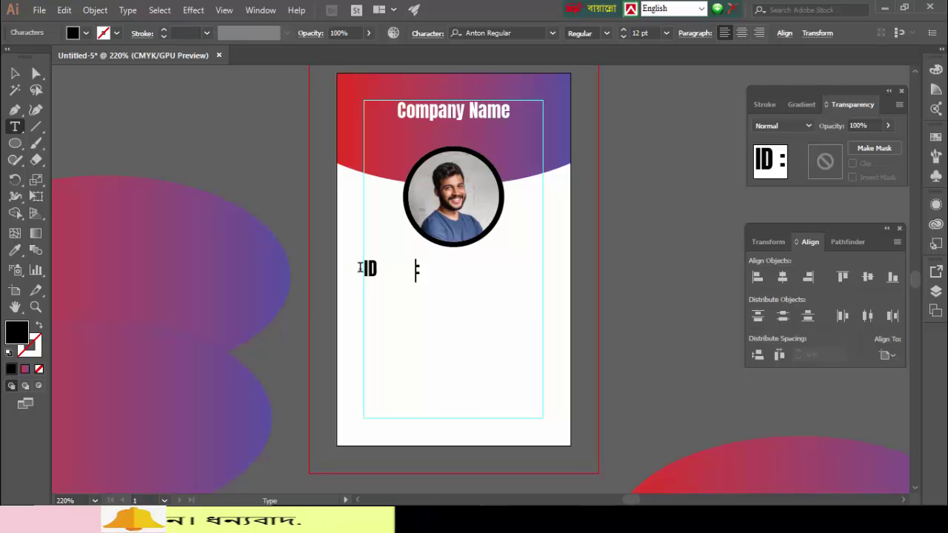
click(15, 73)
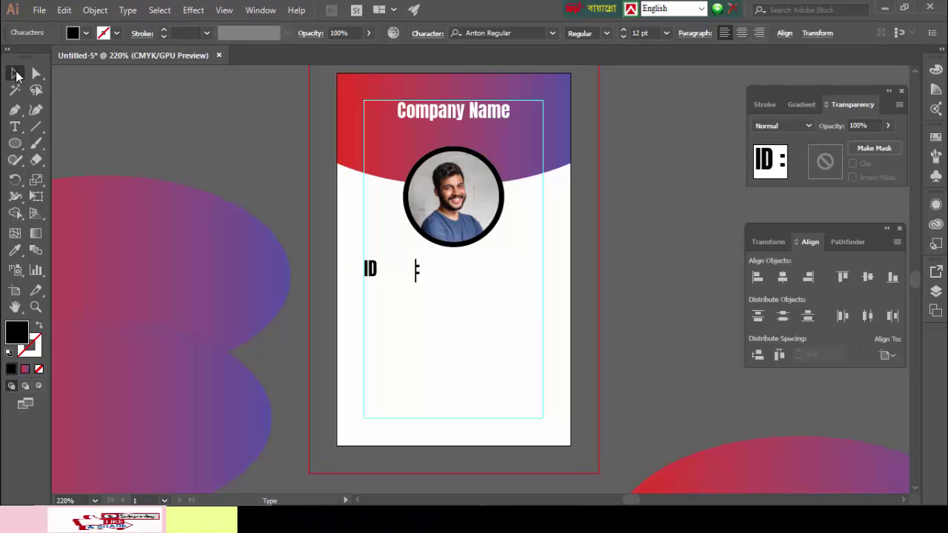
click(16, 74)
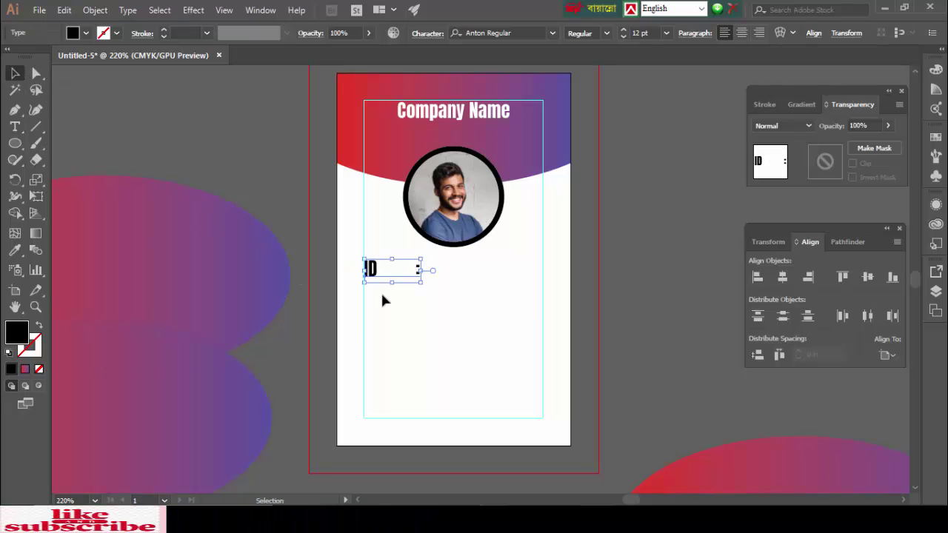
Add blood group and 'email' label lines beneath the ID label
double_click(386, 273)
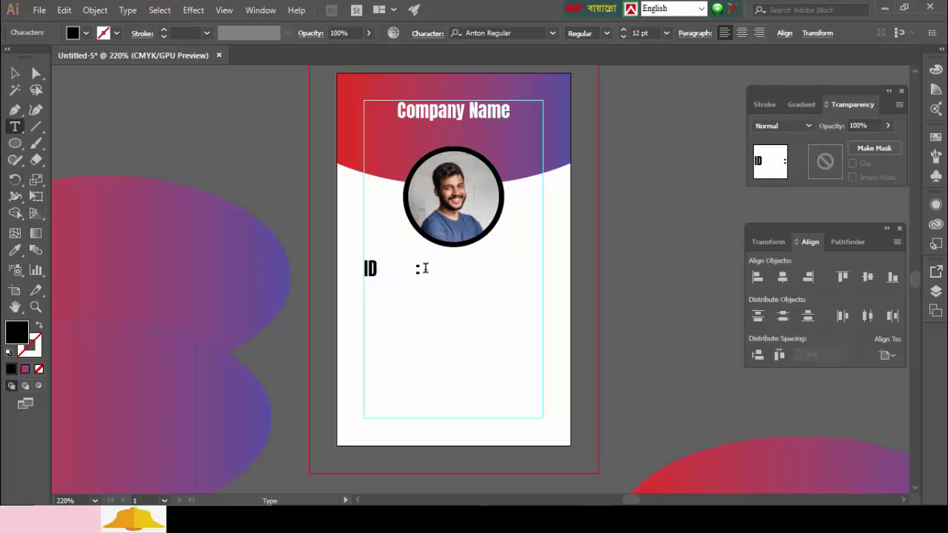
key(Return)
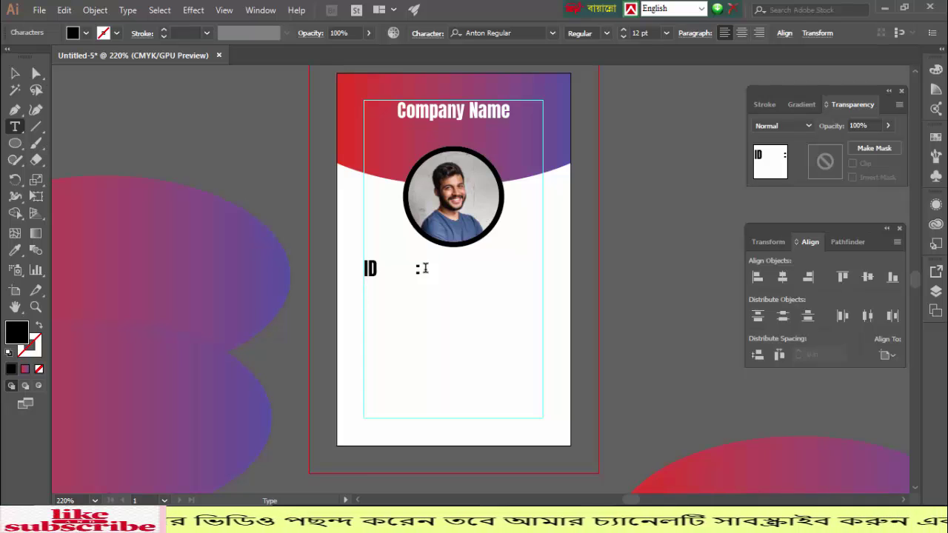
text(bl)
key(BackSpace)
key(BackSpace)
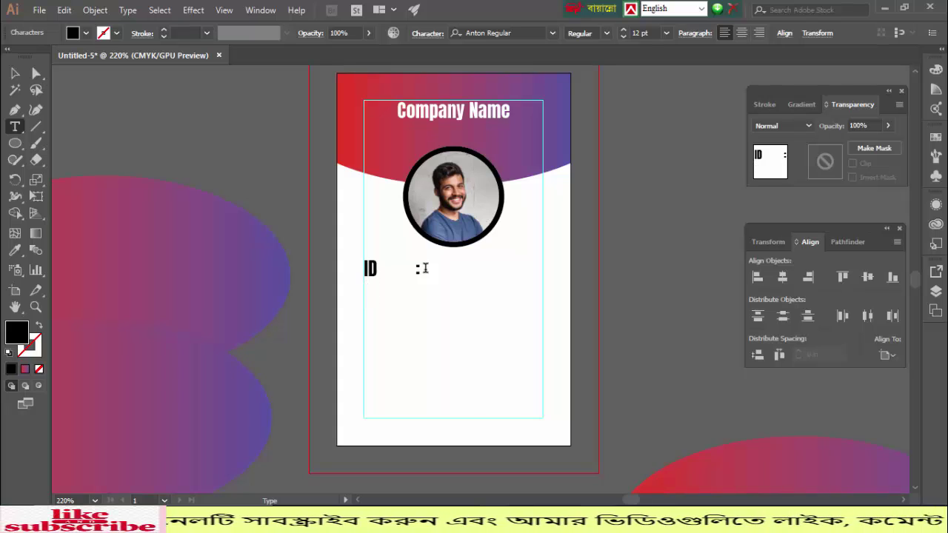
text(blood)
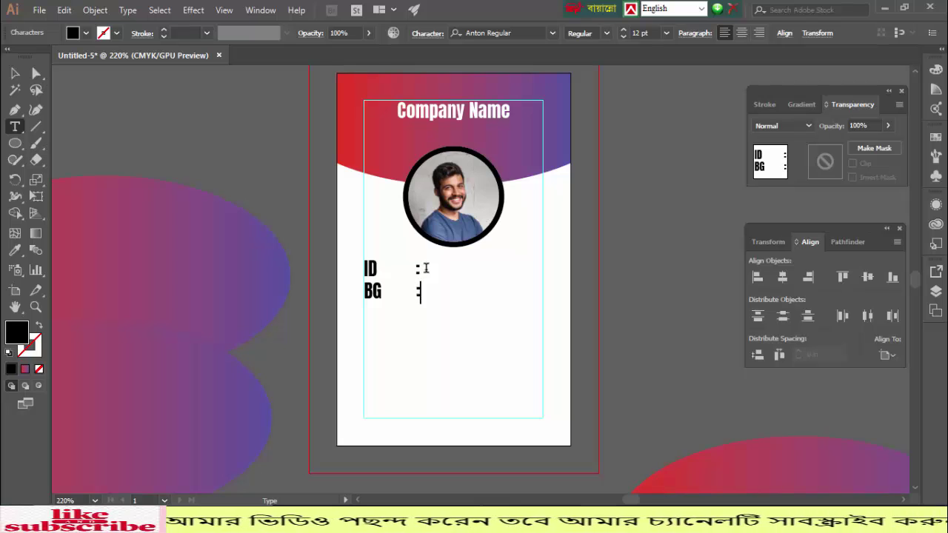
key(Return)
text(email)
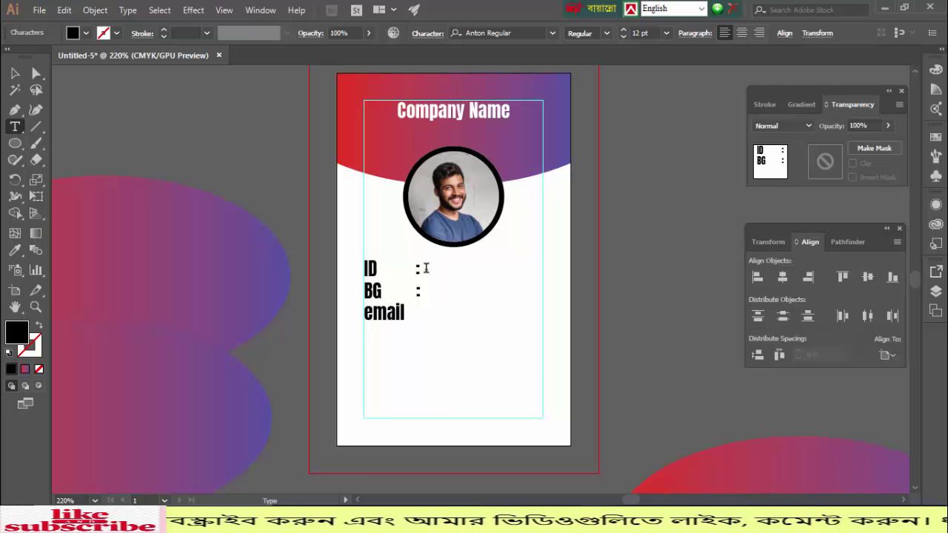
key(BackSpace)
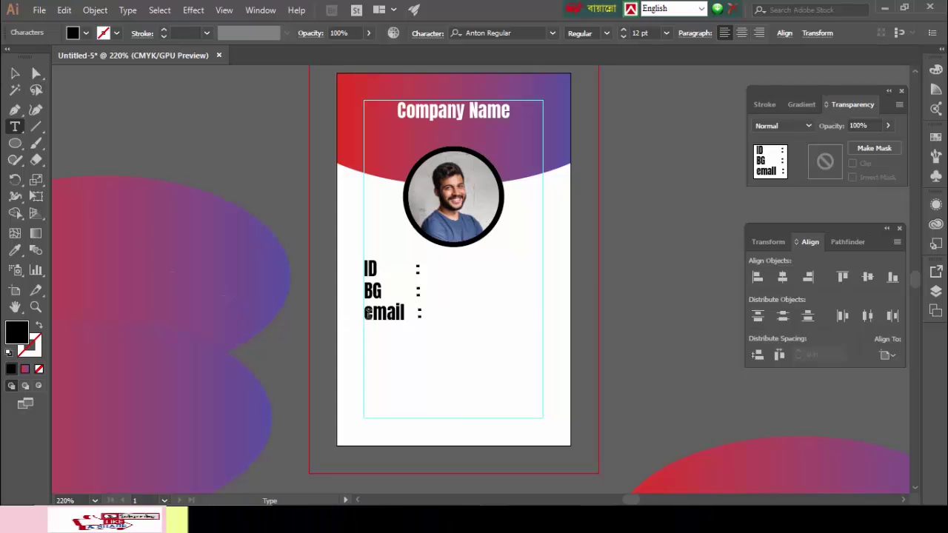
drag(365, 313, 374, 314)
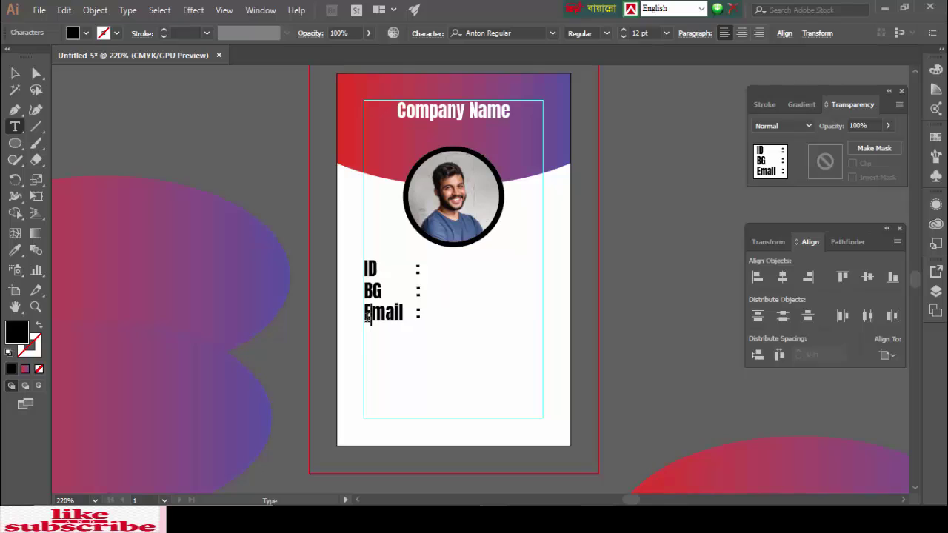
Shift the ID/BG/Email label block two large nudges lower on the card
click(13, 74)
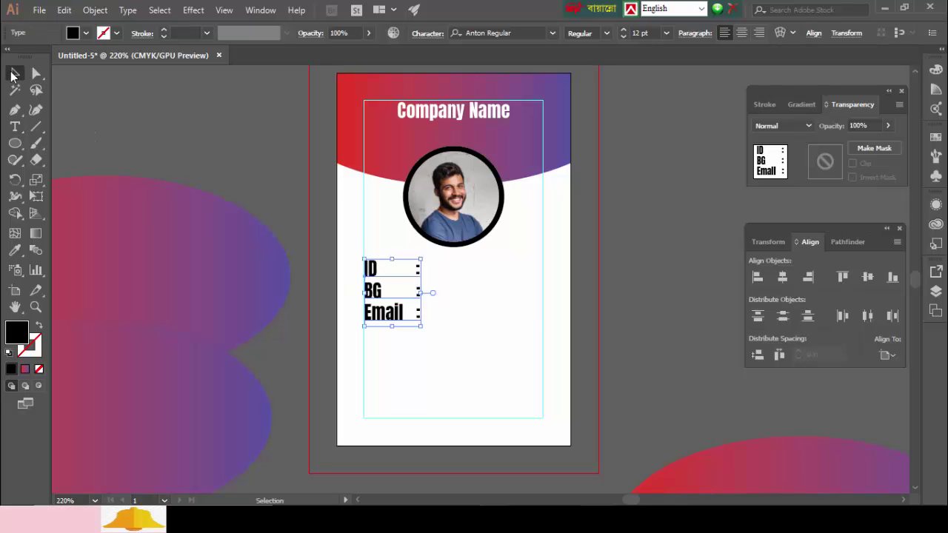
click(247, 170)
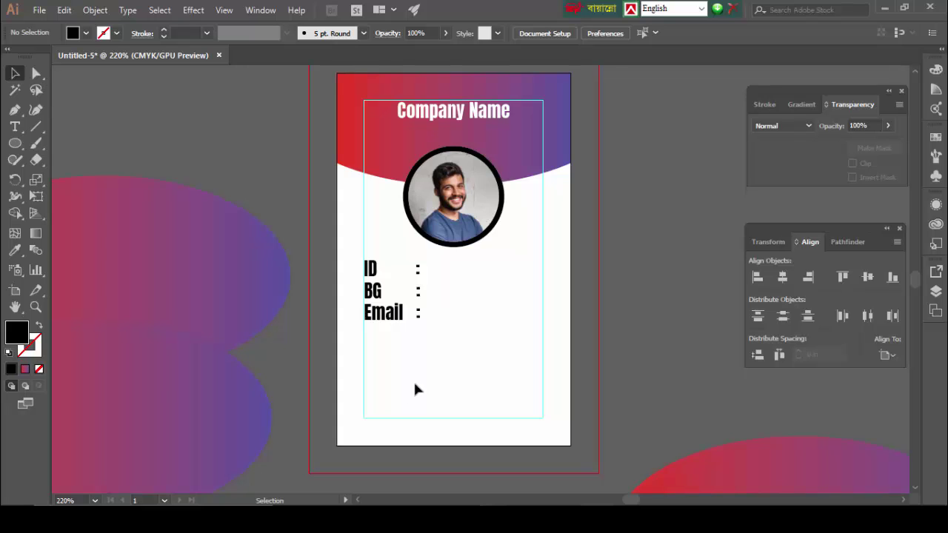
click(402, 318)
key(shift+Down)
key(shift+Down)
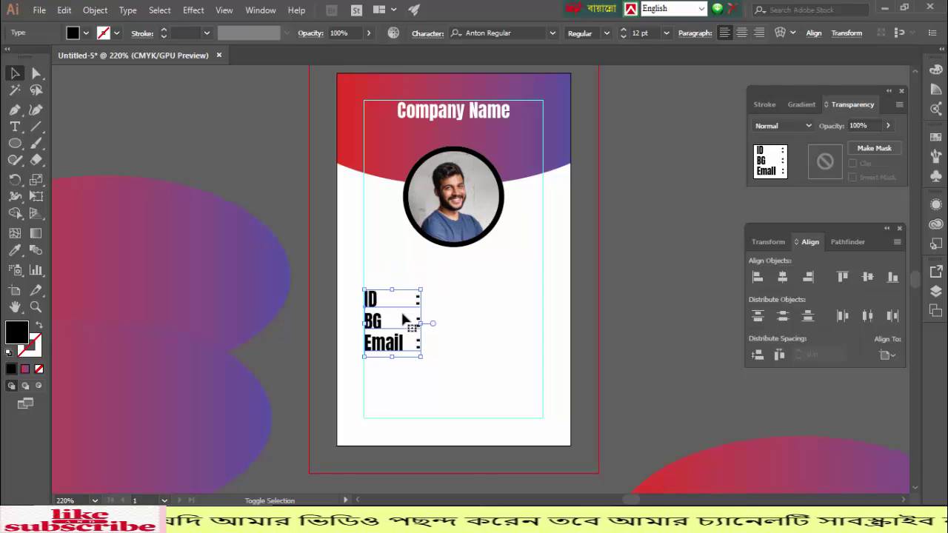
key(shift+Down)
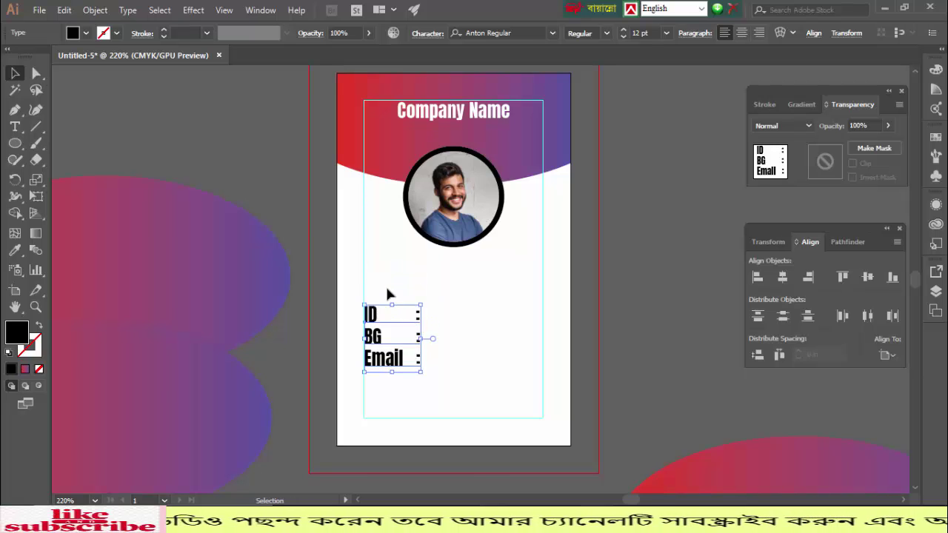
click(385, 264)
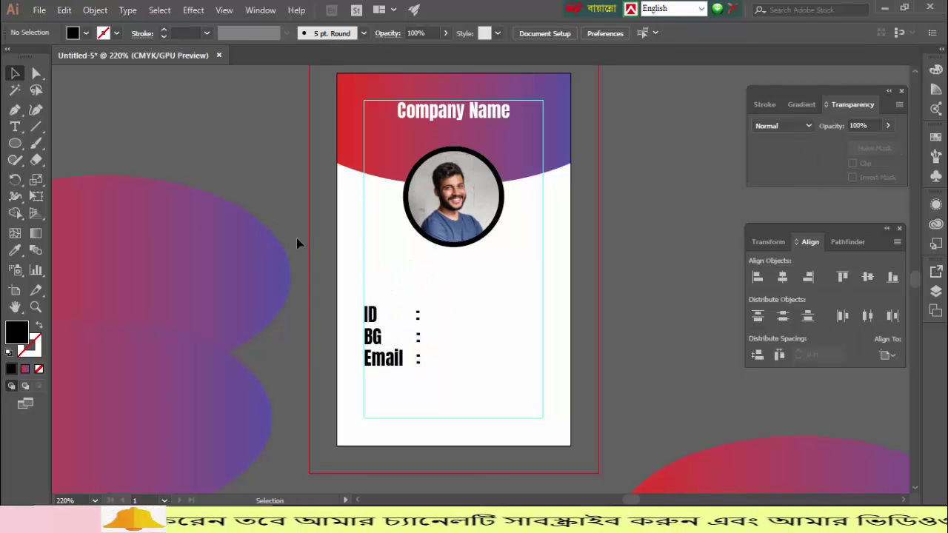
Type the cardholder's name under the photo, centre it horizontally and nudge it down
click(14, 127)
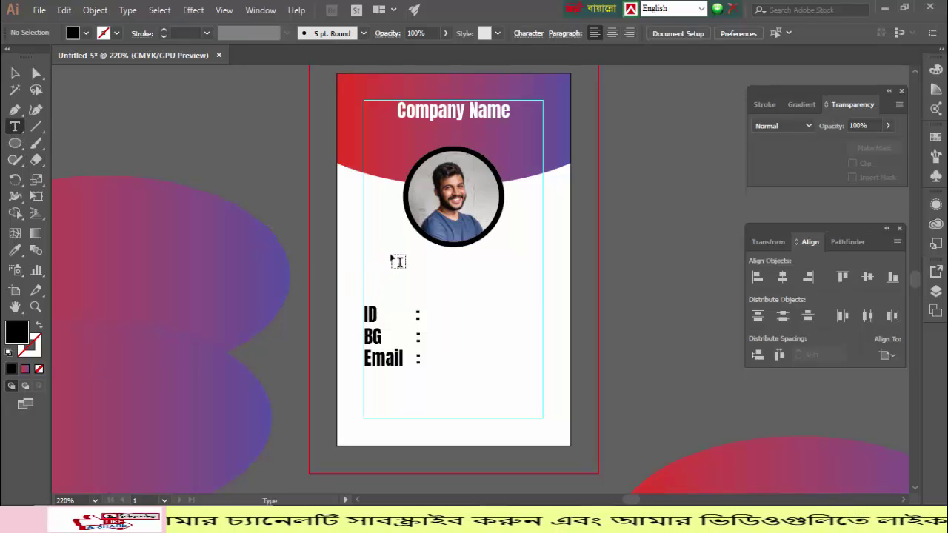
click(393, 259)
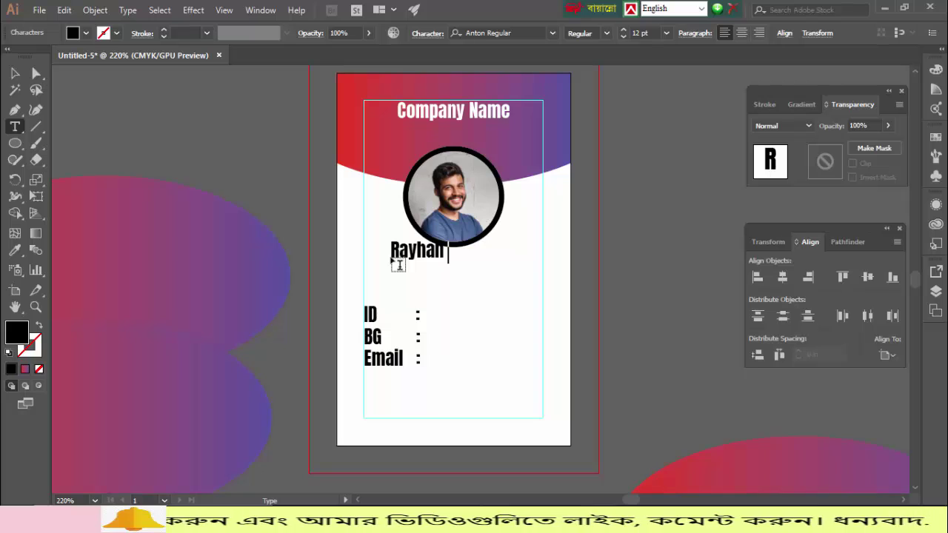
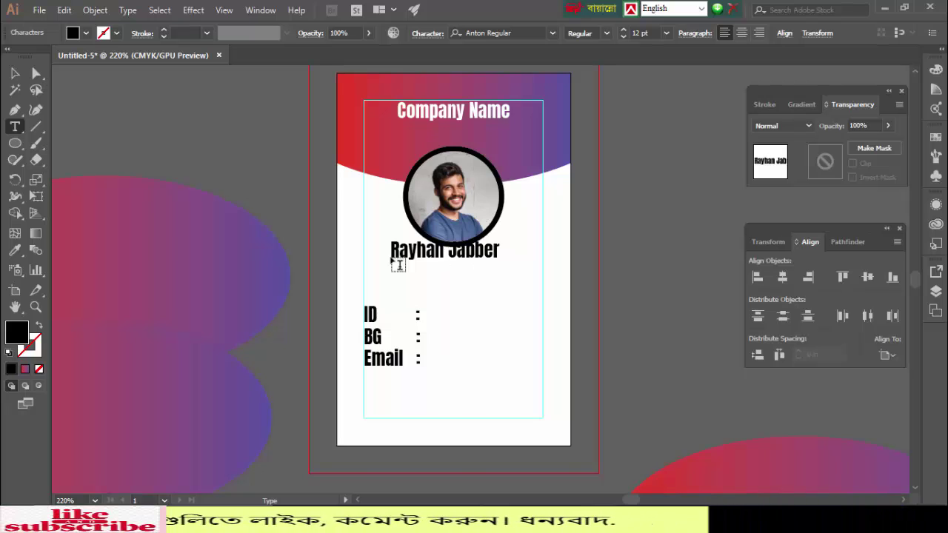
click(14, 73)
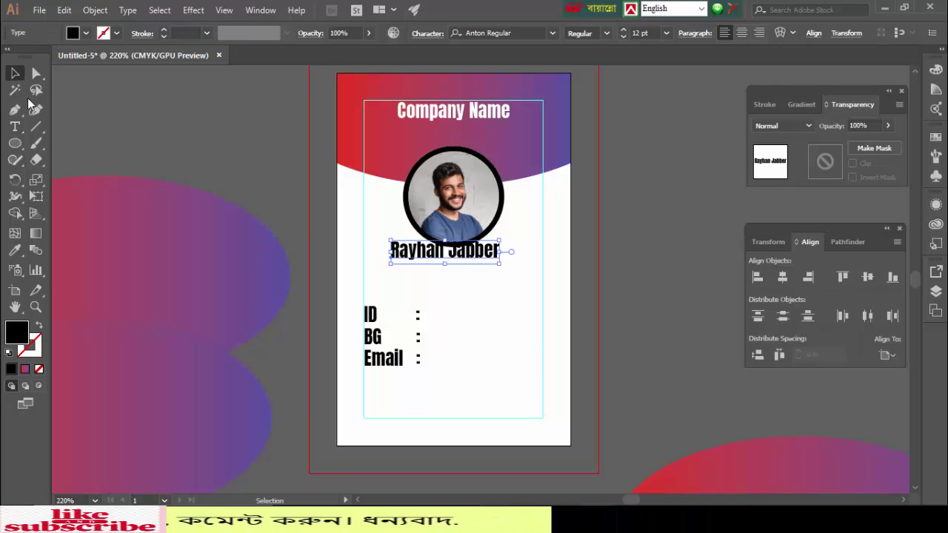
click(781, 278)
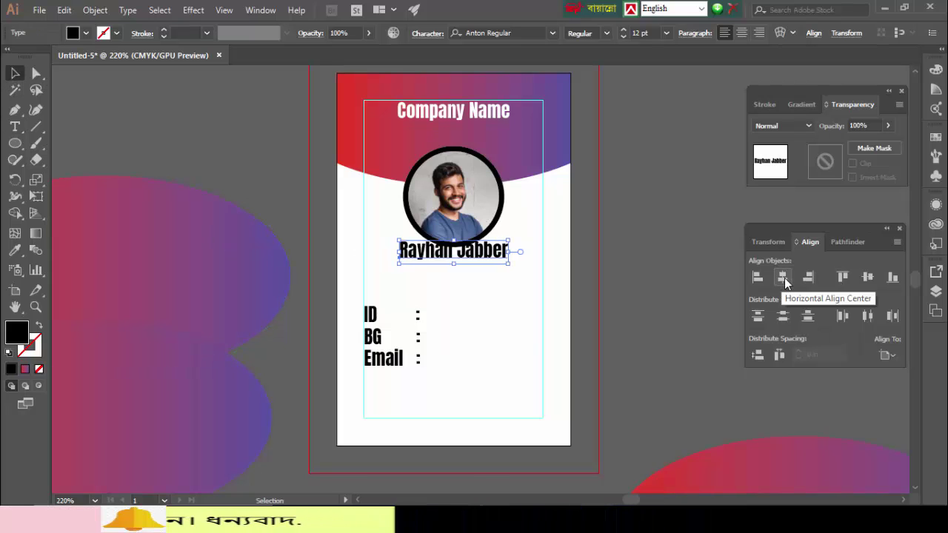
key(Down)
key(Down)
key(Down)
key(Down)
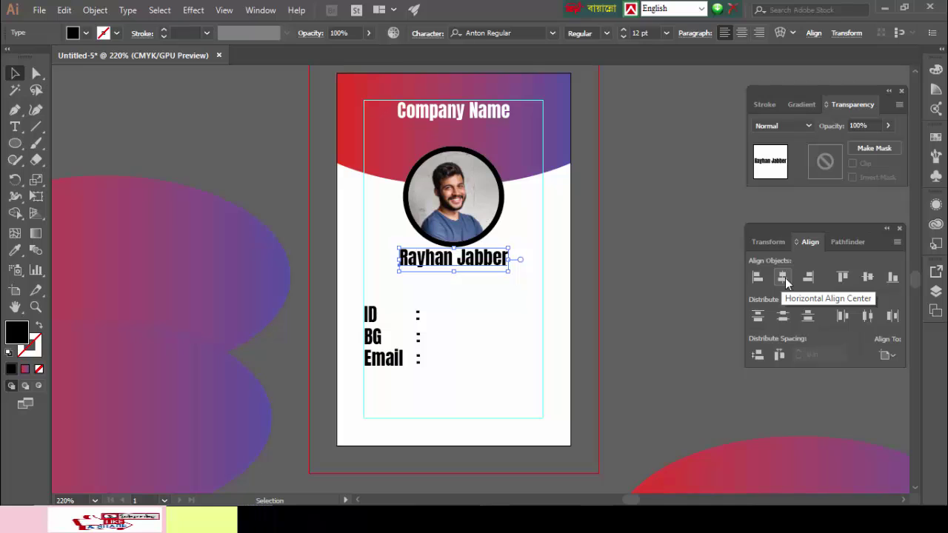
Reduce the ID/BG/Email labels to 6 pt
click(382, 361)
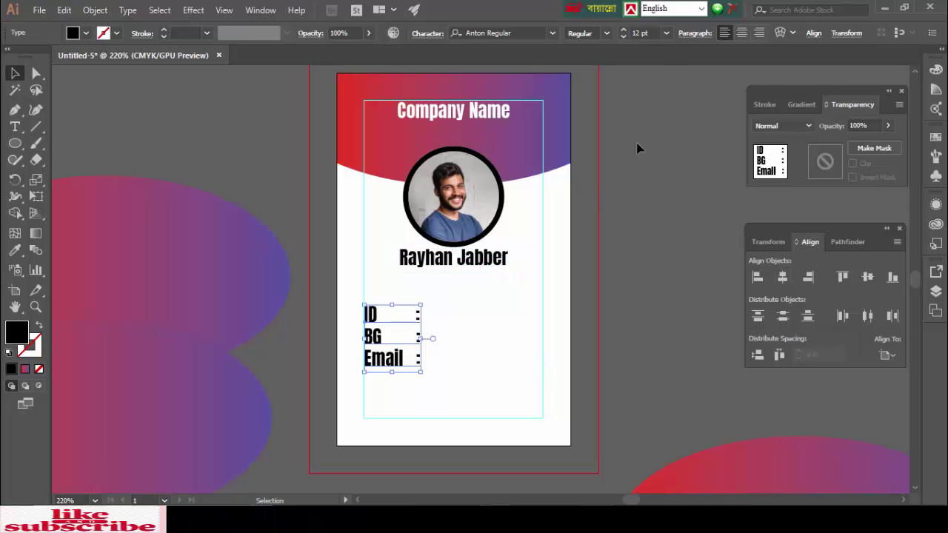
click(620, 39)
click(620, 39)
click(620, 39)
click(620, 39)
click(620, 39)
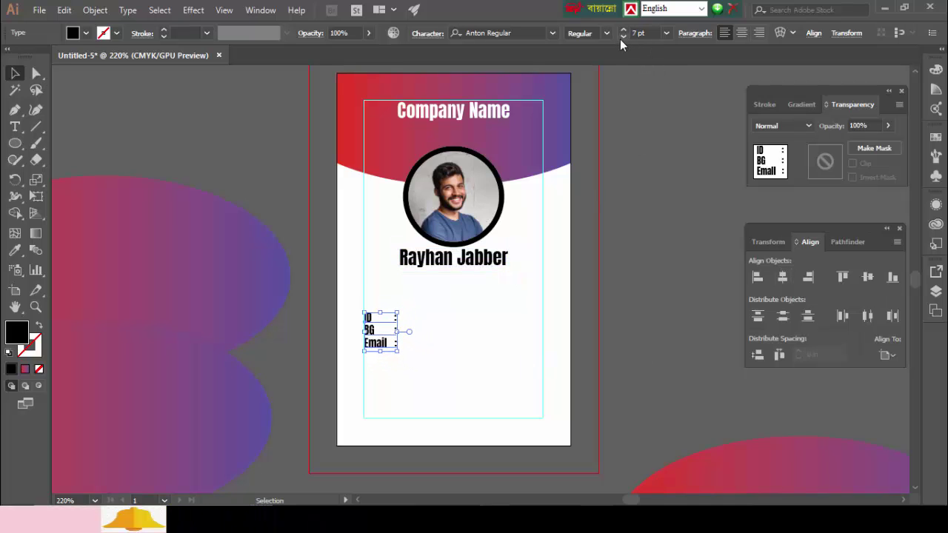
click(475, 326)
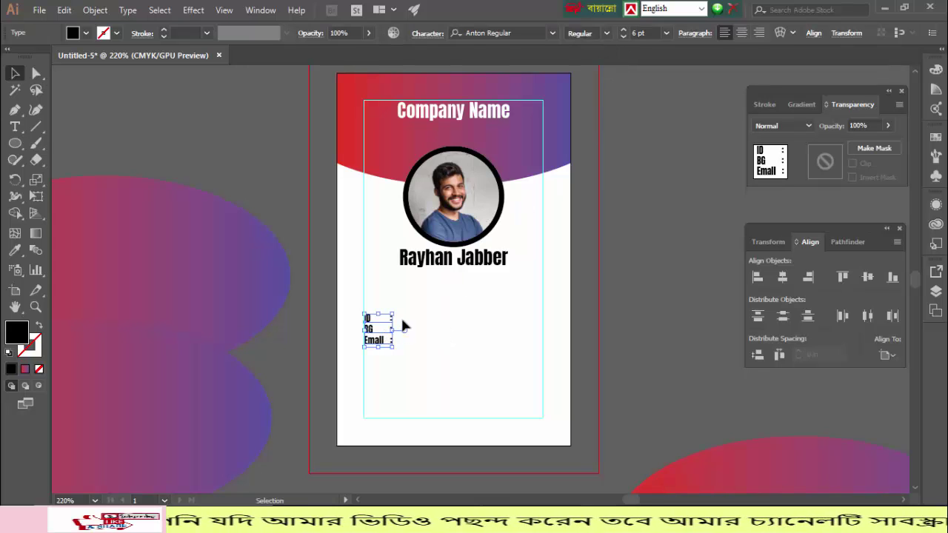
key(ctrl+equal)
key(ctrl+equal)
key(ctrl+equal)
key(ctrl+equal)
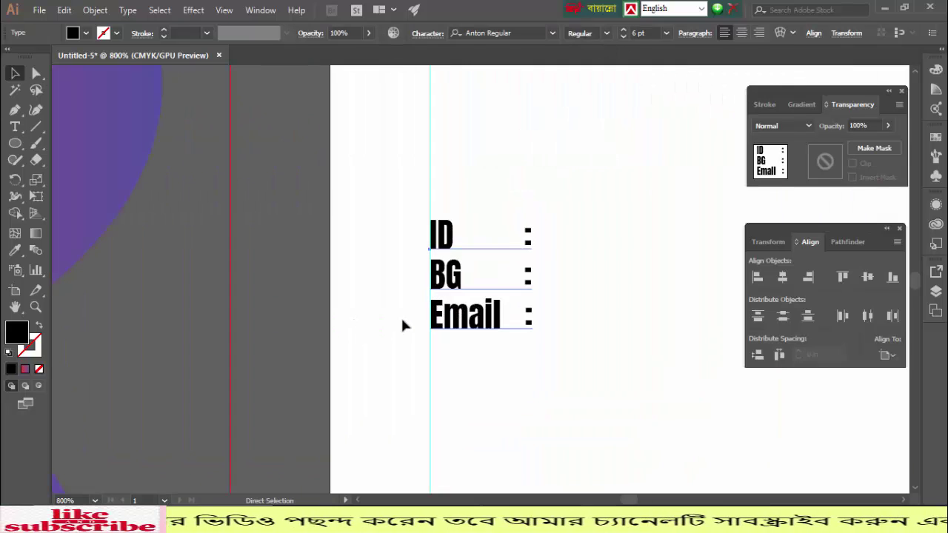
Enter the ID number after the ID label's colon
drag(552, 311, 380, 332)
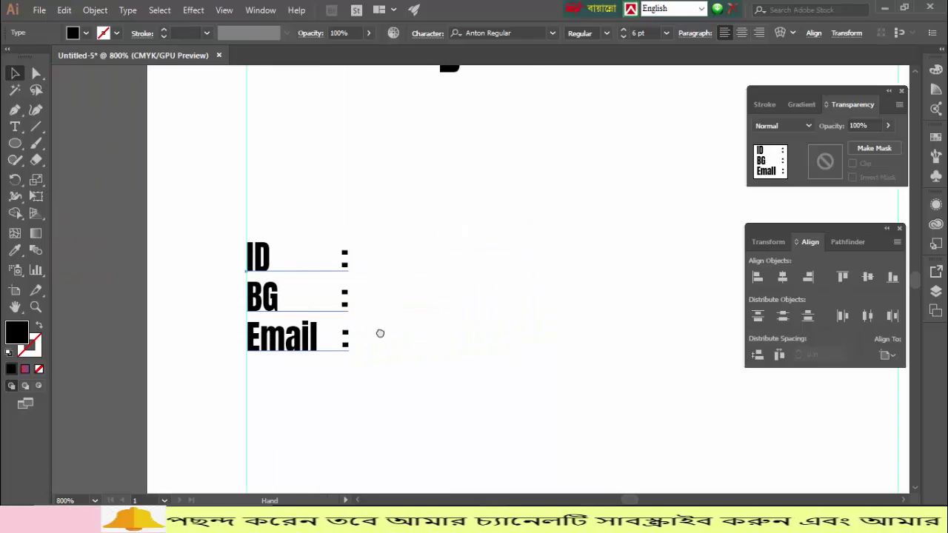
key(t)
click(351, 256)
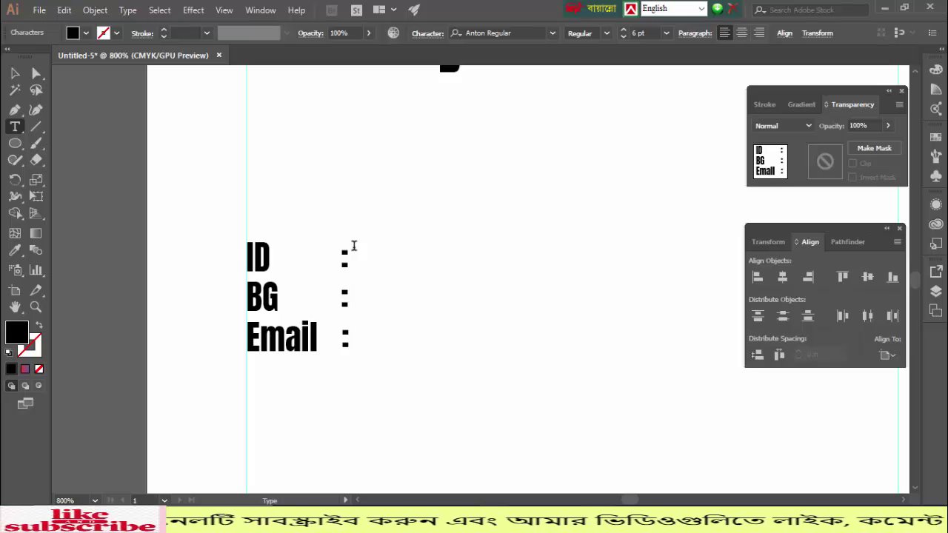
text(11)
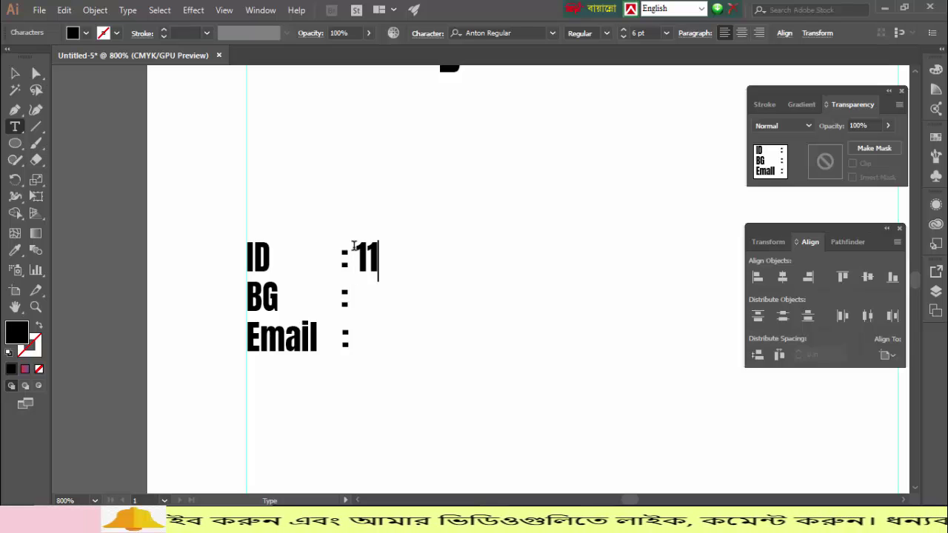
text(223344)
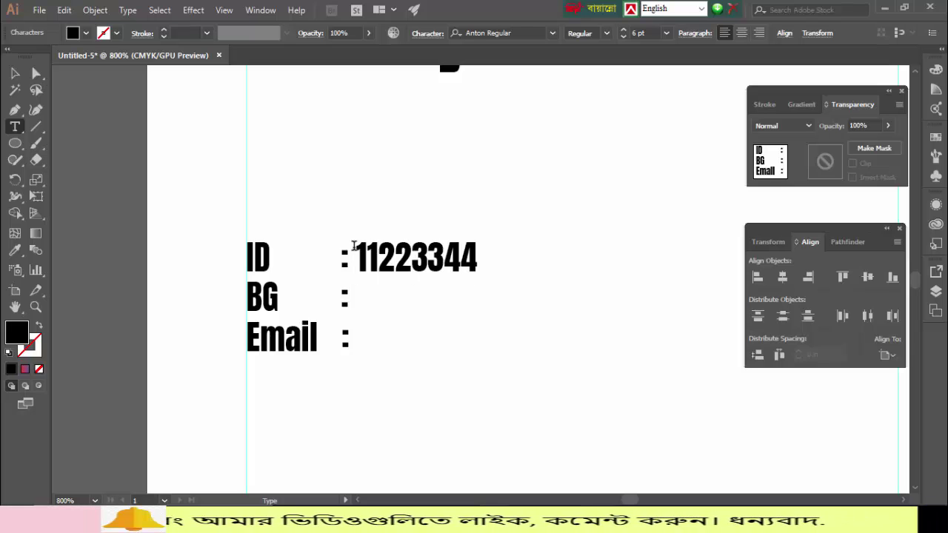
text(55)
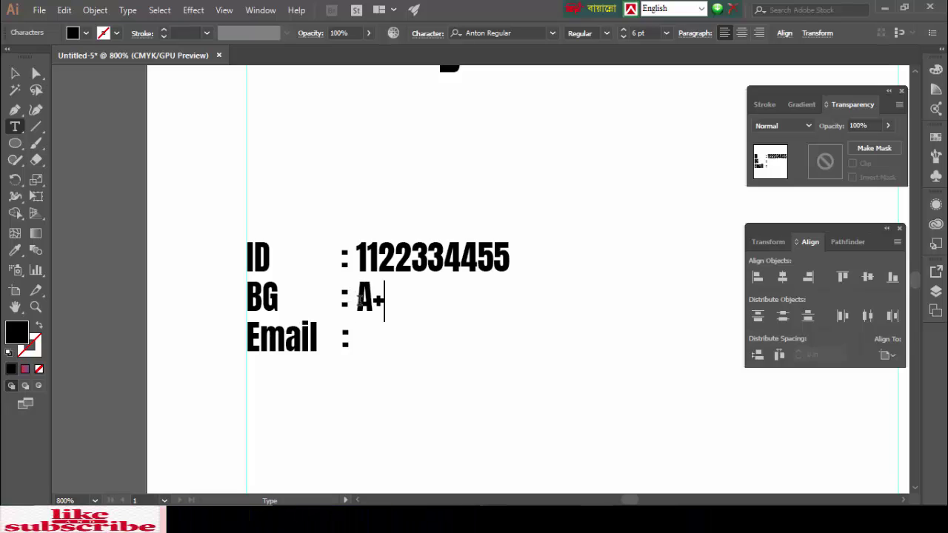
Add a 'Mobile :' line below Email with the phone number value
click(346, 341)
text(email.com)
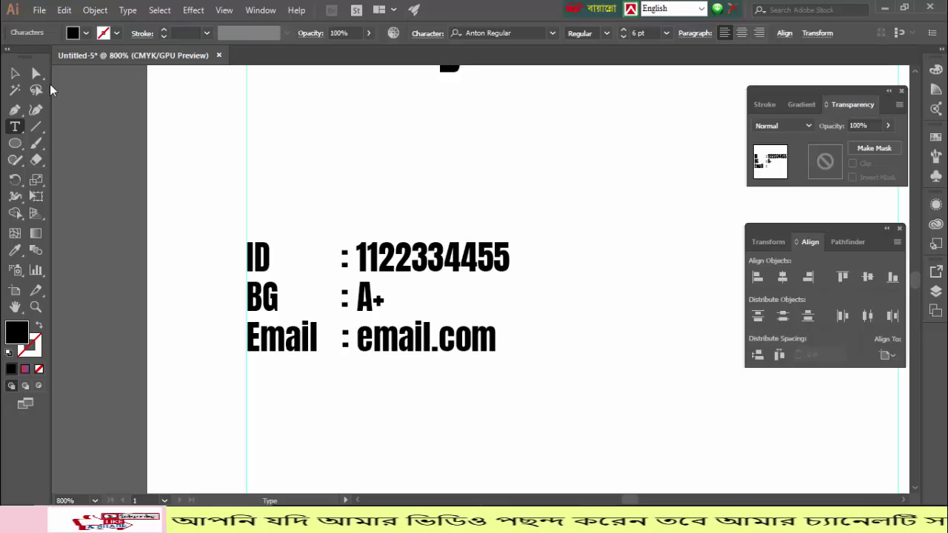
key(Return)
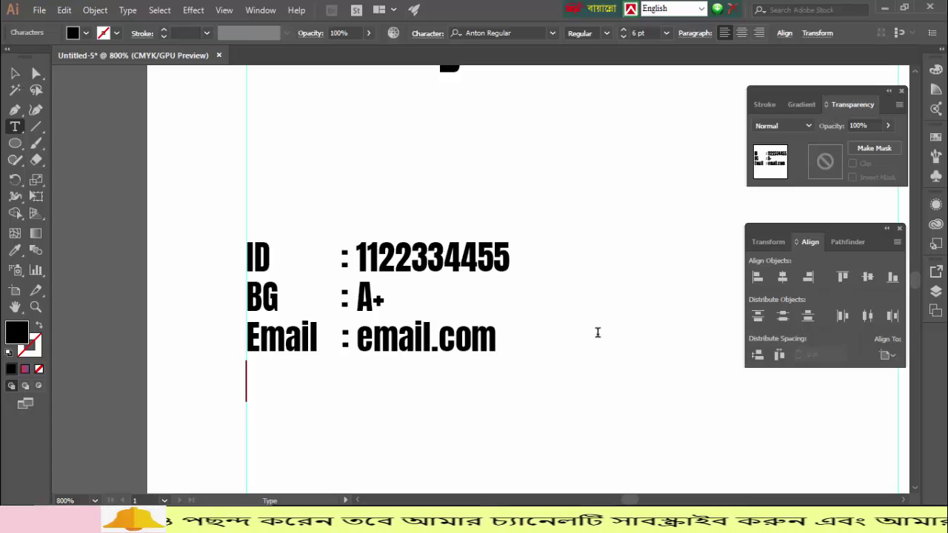
text(Mobil)
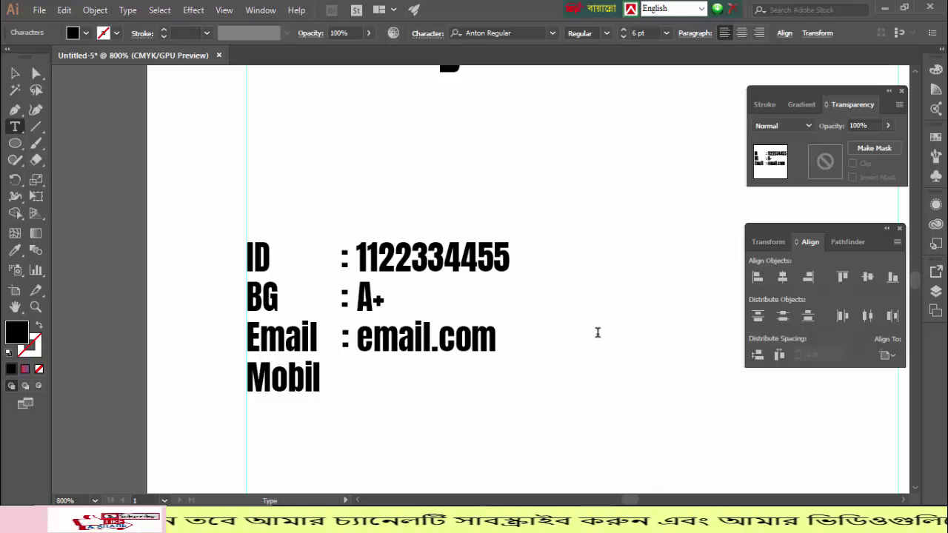
text(e)
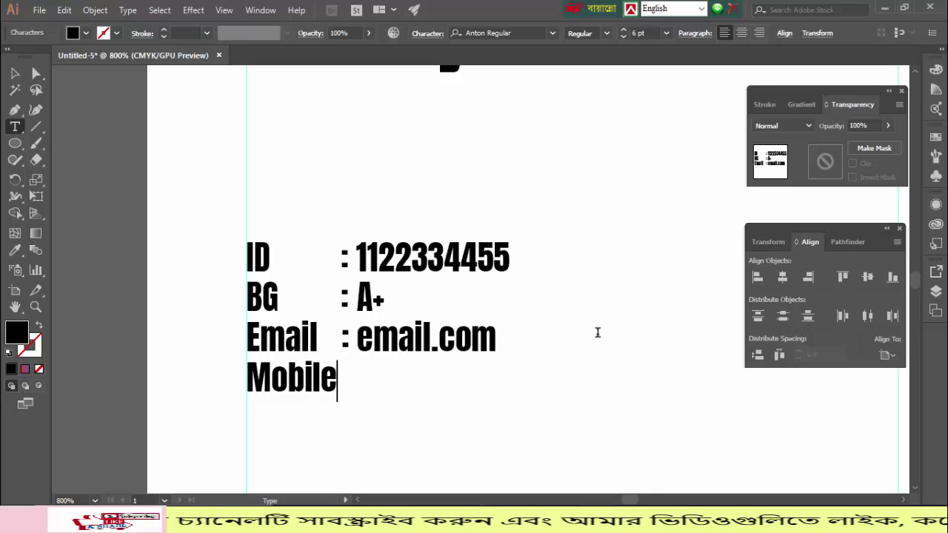
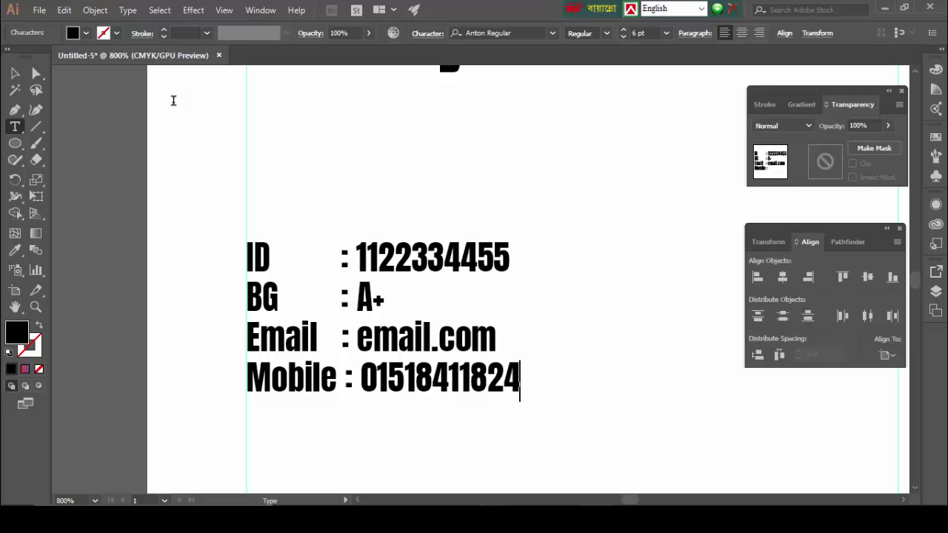
click(13, 74)
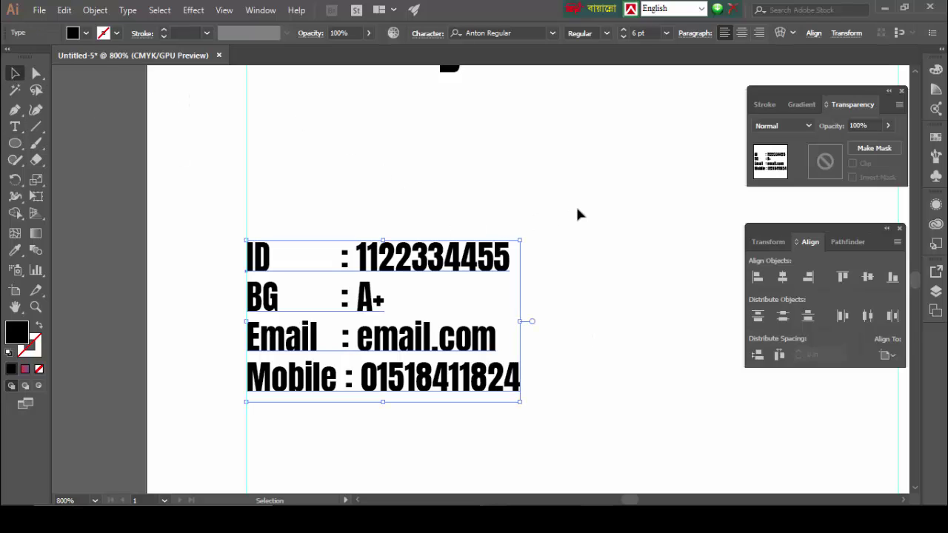
Nudge the cardholder's name slightly lower beneath the circular photo
key(ctrl+minus)
key(ctrl+minus)
key(ctrl+minus)
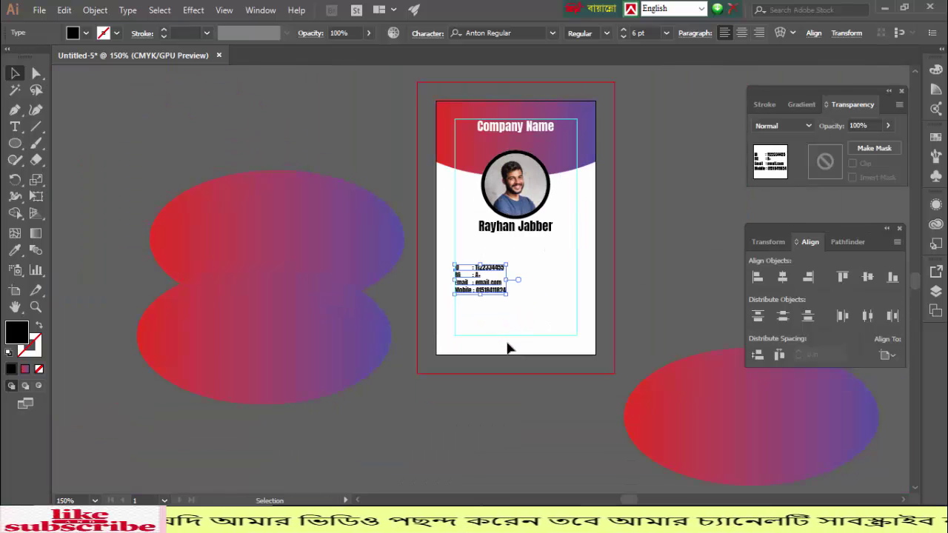
click(544, 278)
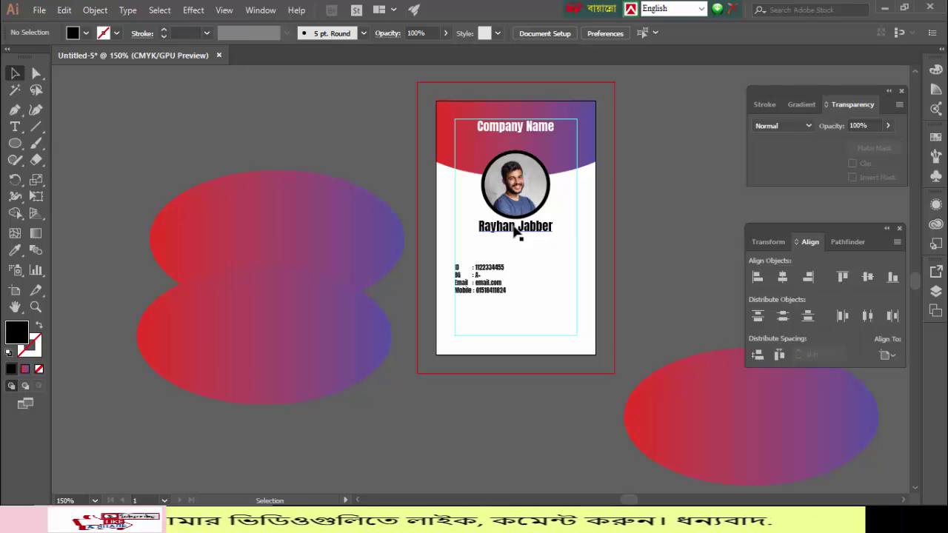
click(514, 227)
key(Down)
key(Down)
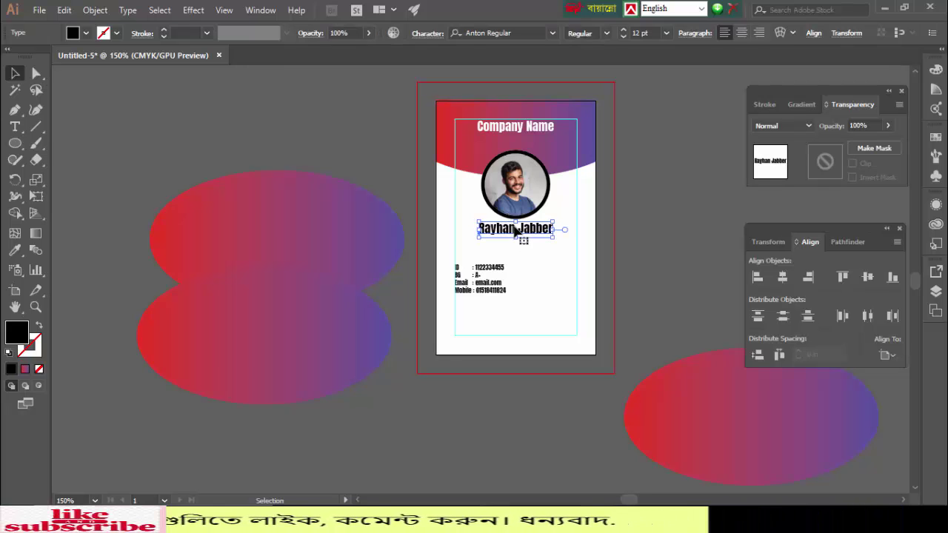
click(336, 151)
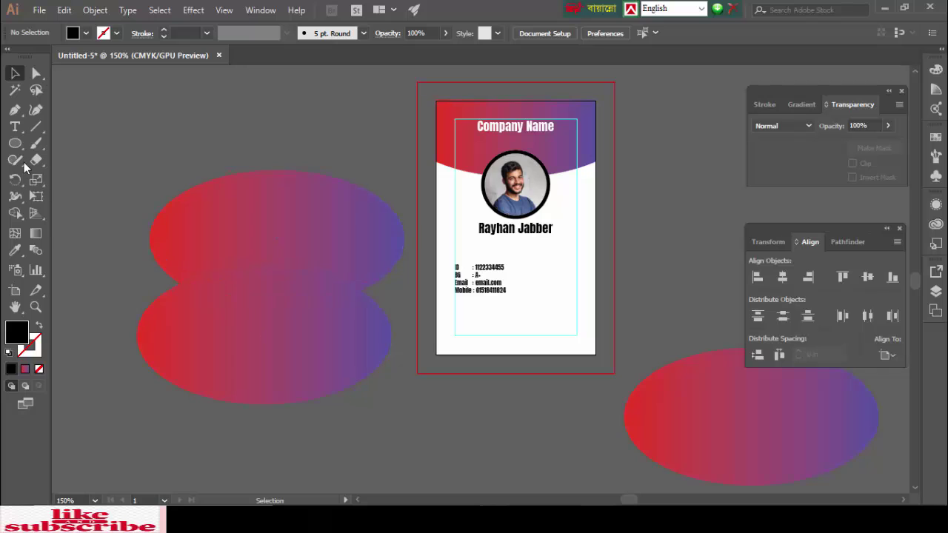
Draw a rounded rectangle tab and widen it past the card's left edge
drag(16, 151, 81, 162)
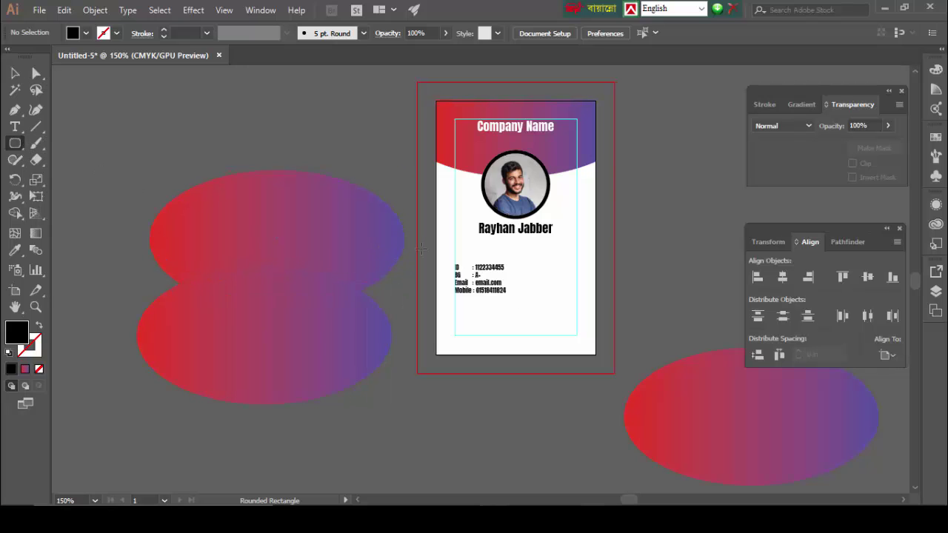
drag(437, 246, 453, 315)
key(ctrl+plus)
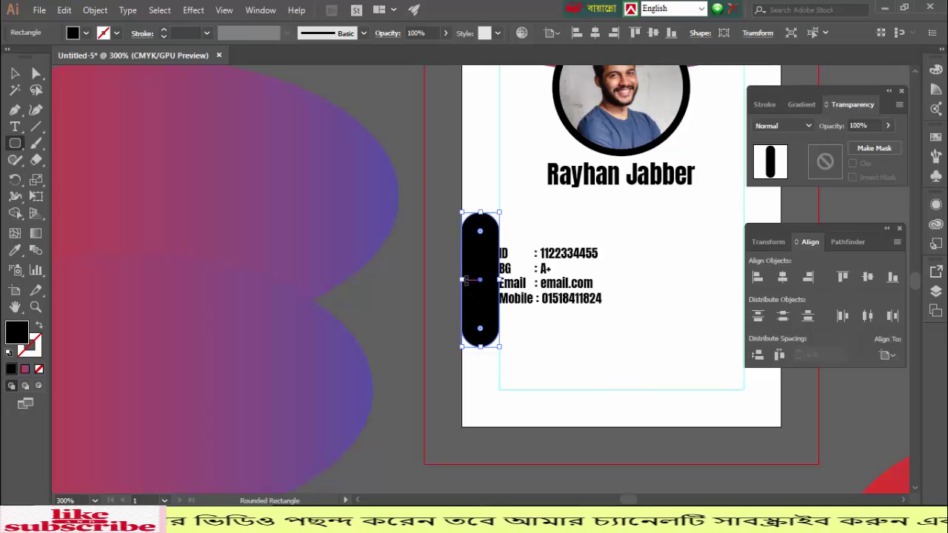
drag(464, 280, 440, 280)
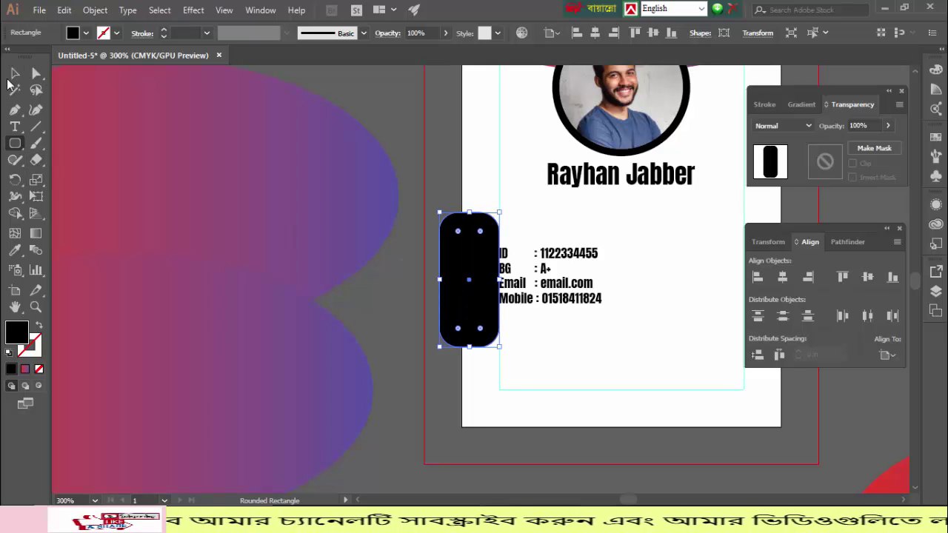
click(14, 73)
drag(441, 280, 424, 277)
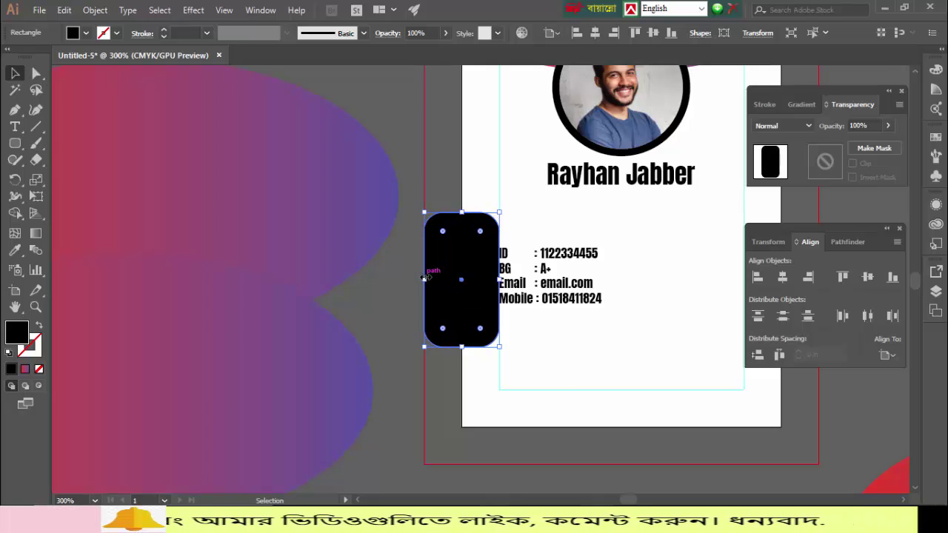
click(398, 278)
Fill the tab with the ellipse's red-to-purple gradient running diagonally top-left to bottom-right
click(454, 293)
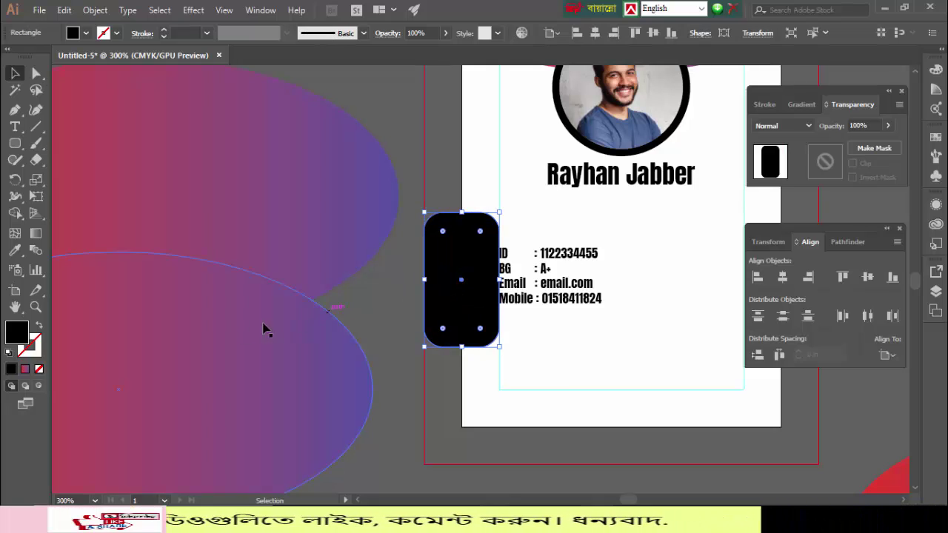
click(14, 250)
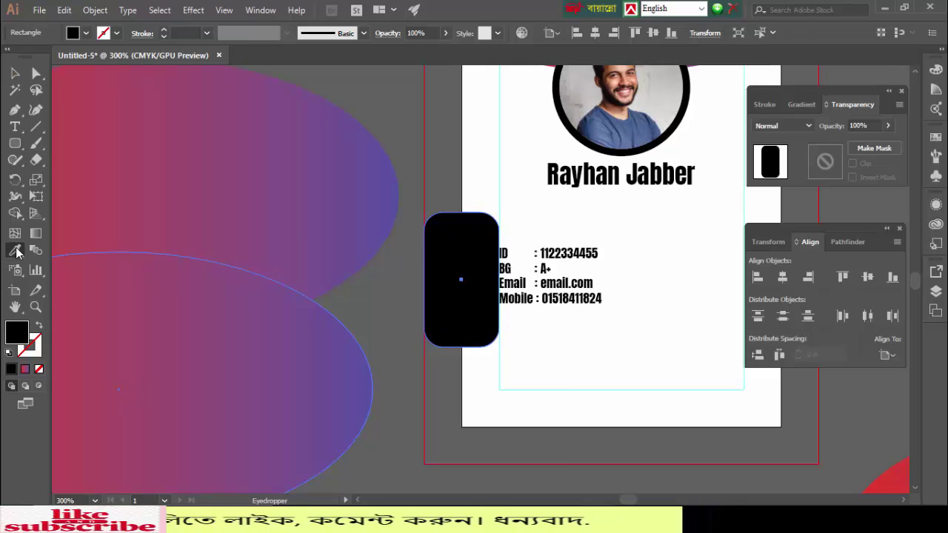
click(263, 197)
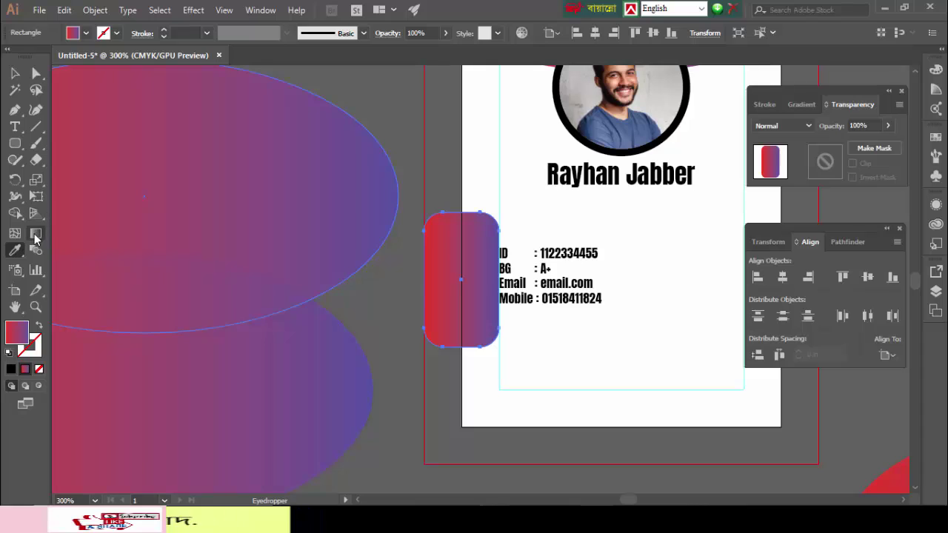
click(35, 235)
drag(434, 234, 509, 357)
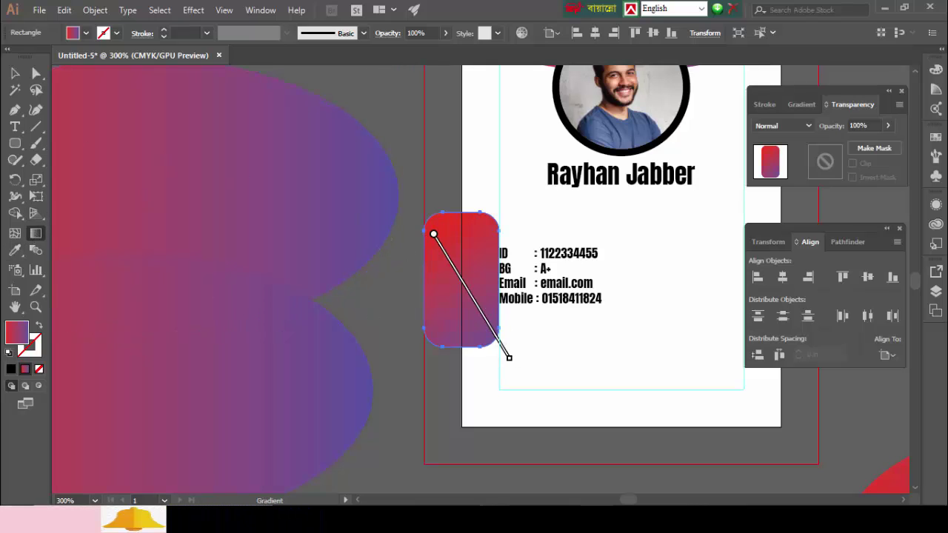
Duplicate the gradient tab onto the card's right edge
click(13, 73)
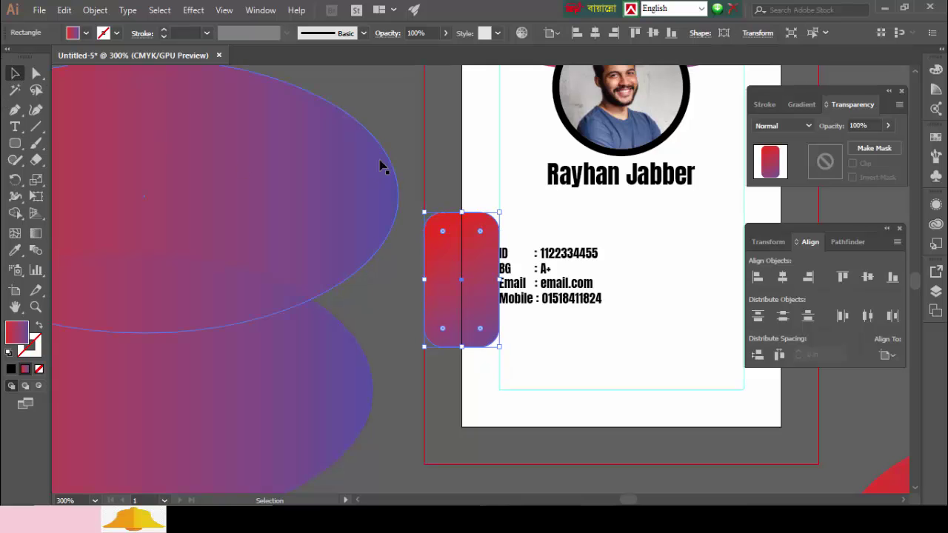
click(417, 122)
drag(439, 183, 292, 183)
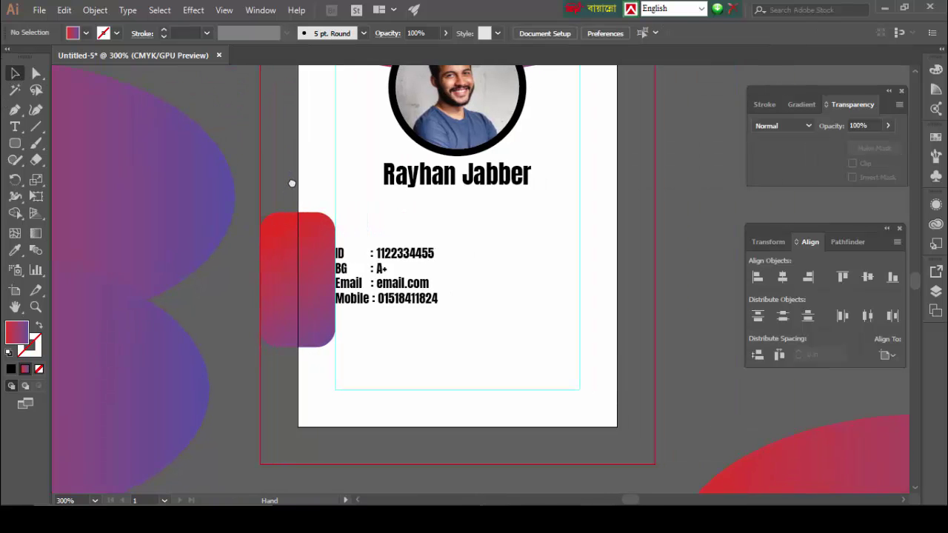
drag(312, 289, 595, 304)
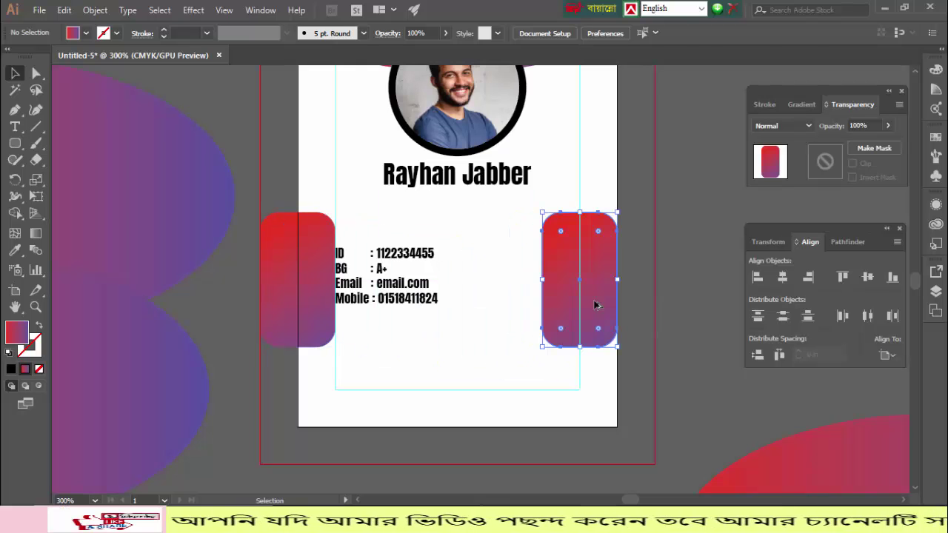
click(658, 328)
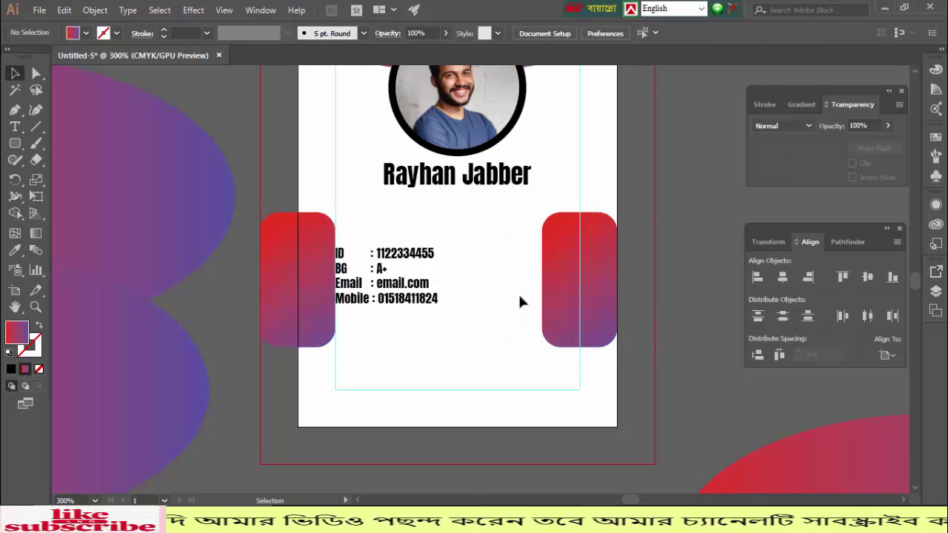
Centre the contact details block horizontally on the card
click(399, 258)
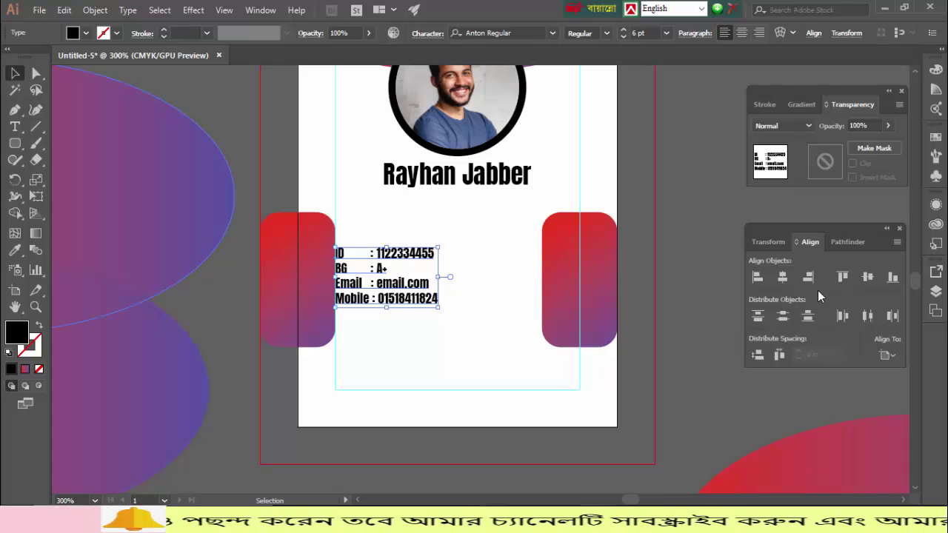
click(783, 276)
click(695, 284)
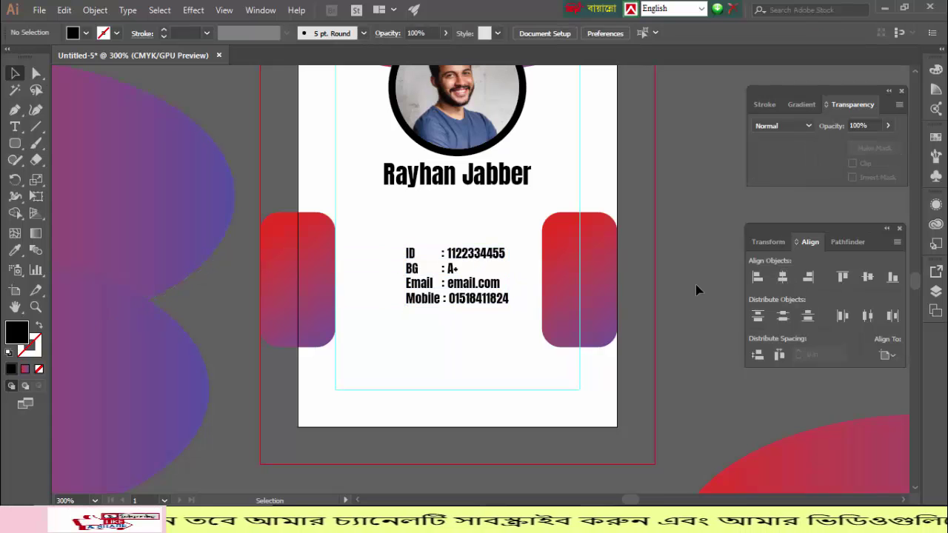
Push the right tab 0.3 in further outward
click(590, 285)
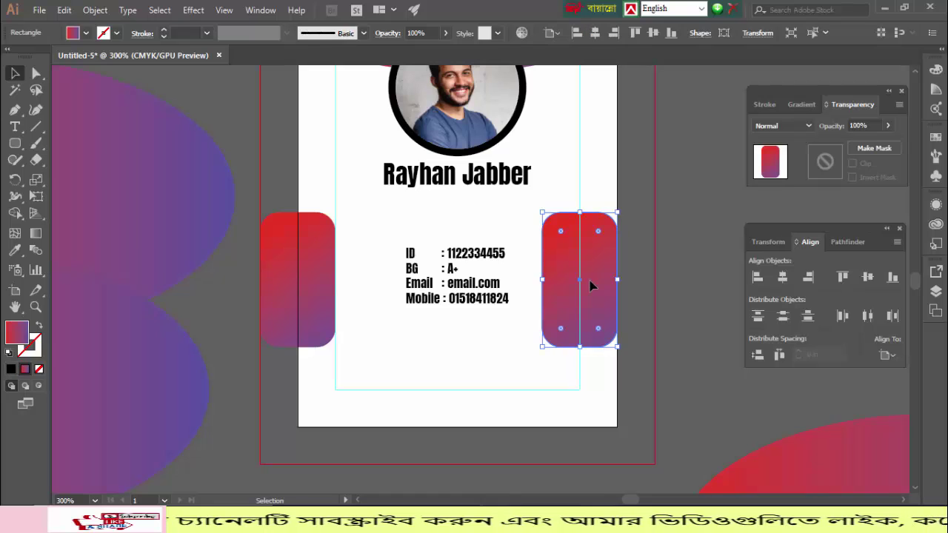
shift+click(599, 289)
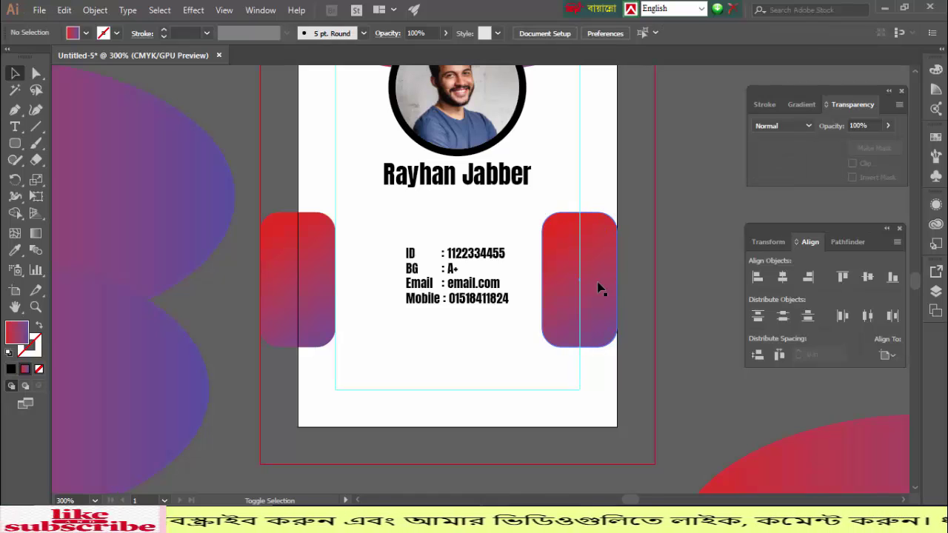
click(600, 279)
drag(599, 279, 638, 279)
click(706, 302)
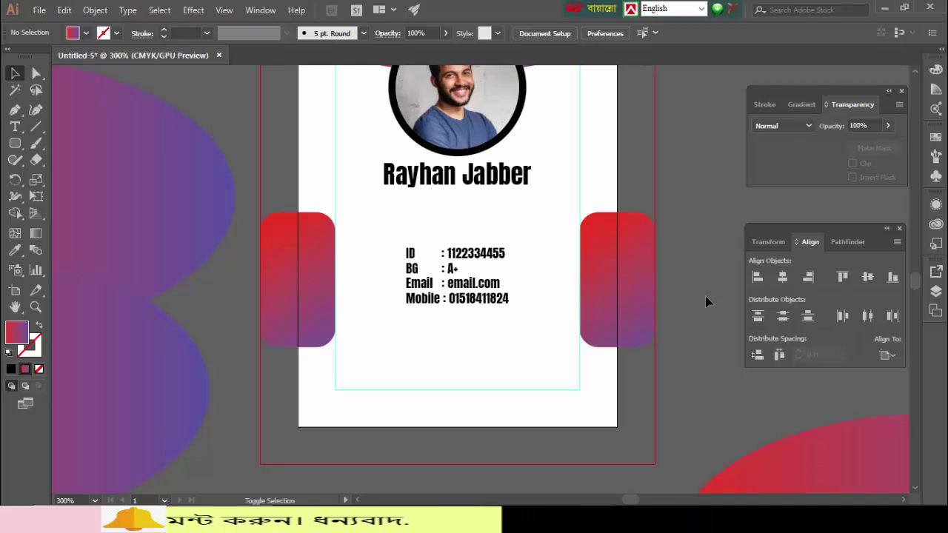
key(ctrl+alt+shift+s)
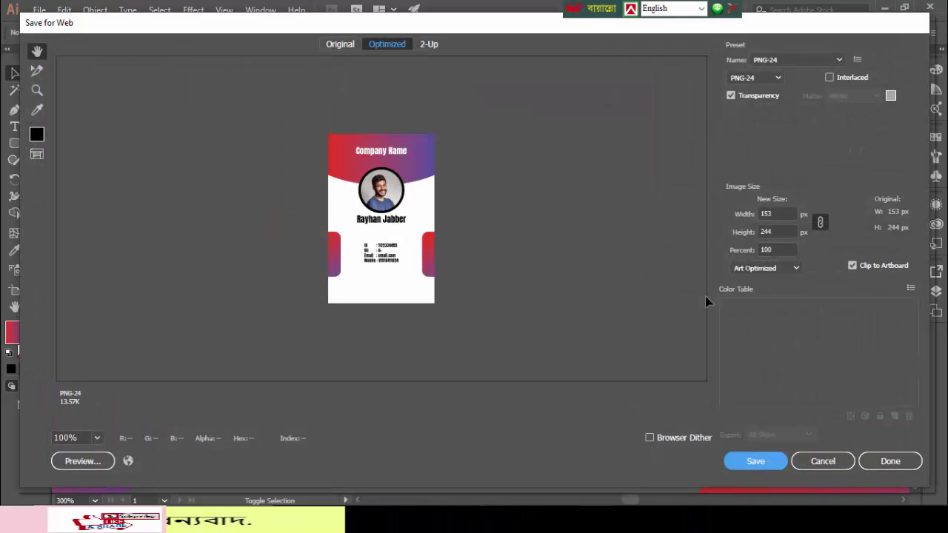
click(822, 461)
click(458, 285)
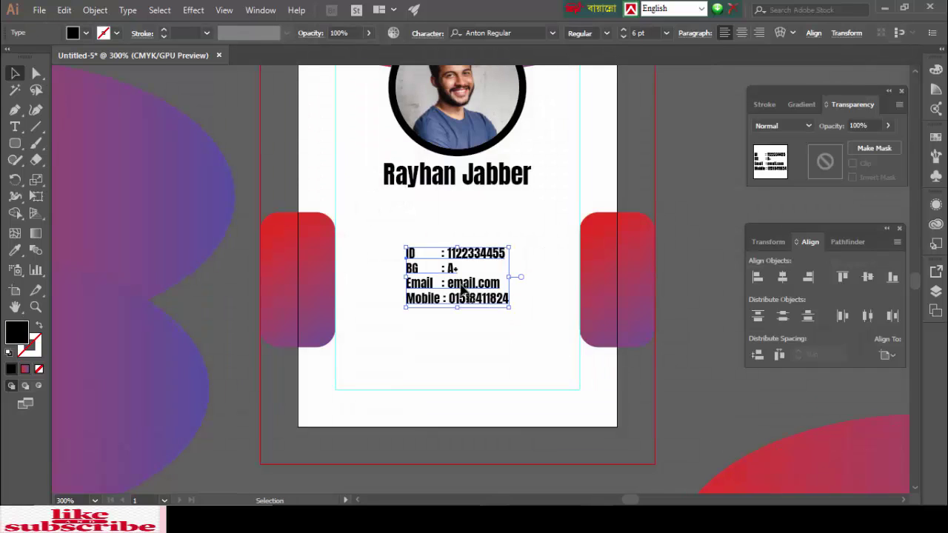
click(685, 343)
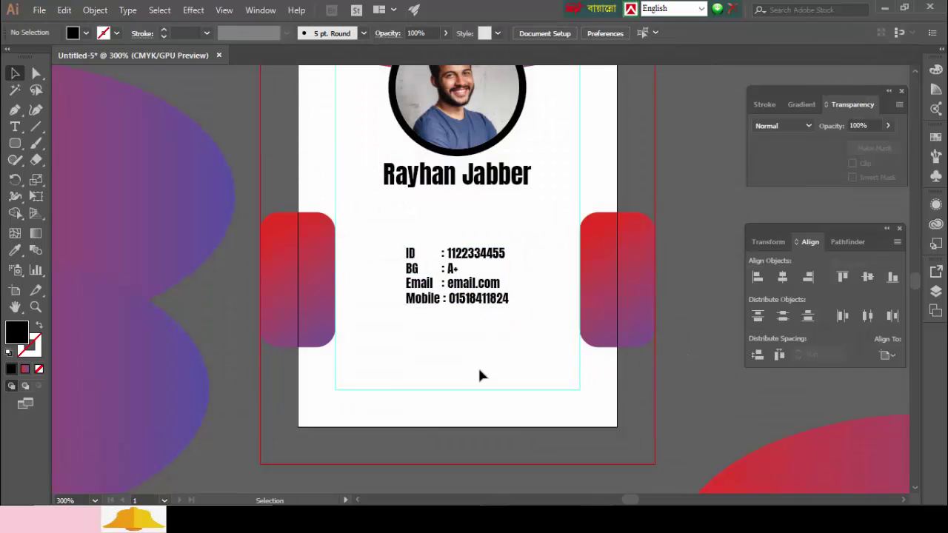
scroll(480, 376, down, 1)
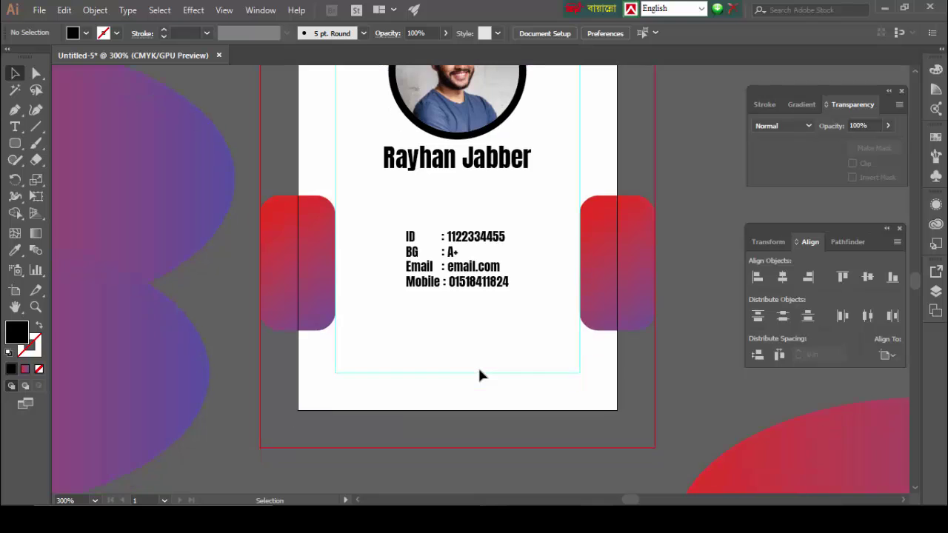
scroll(479, 376, down, 2)
scroll(479, 376, down, 2)
scroll(481, 377, up, 3)
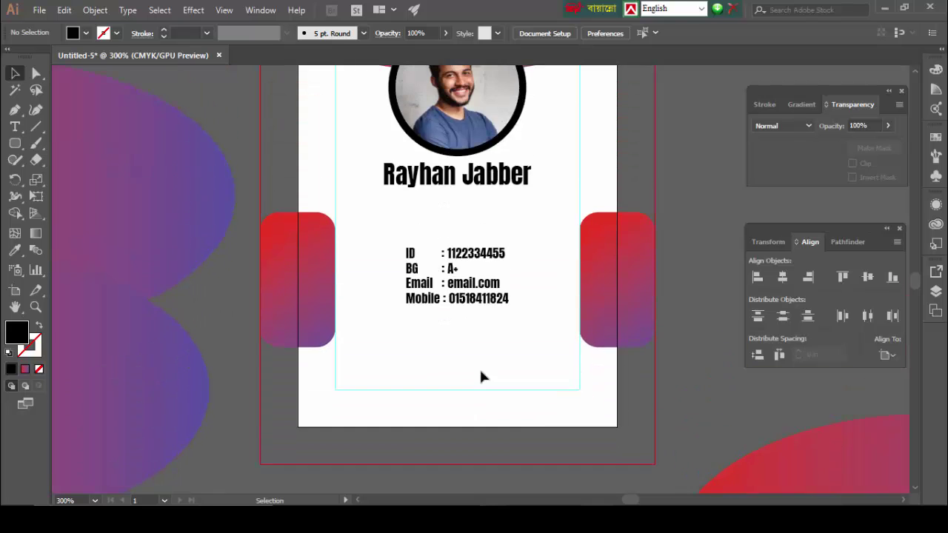
scroll(479, 374, up, 3)
scroll(480, 374, up, 3)
scroll(479, 380, down, 1)
scroll(479, 378, down, 3)
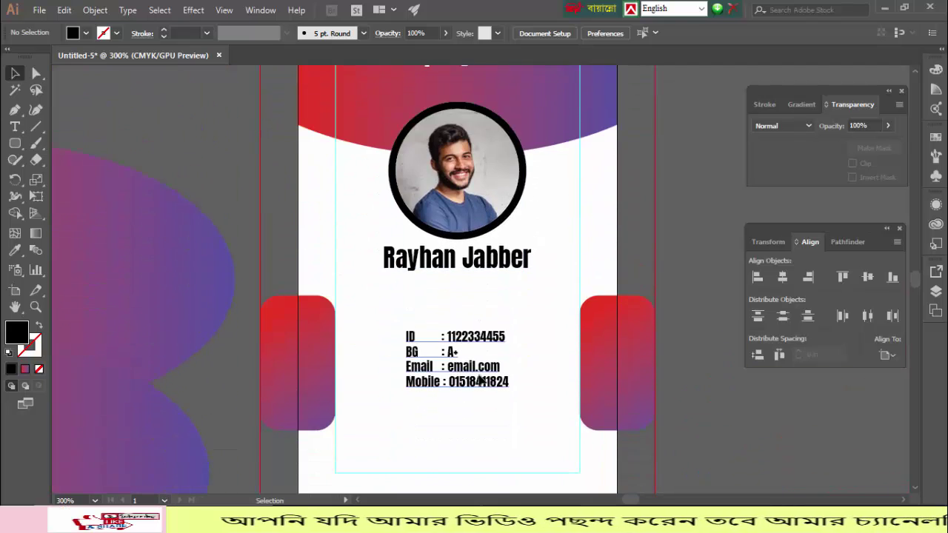
scroll(479, 378, down, 3)
scroll(480, 377, down, 1)
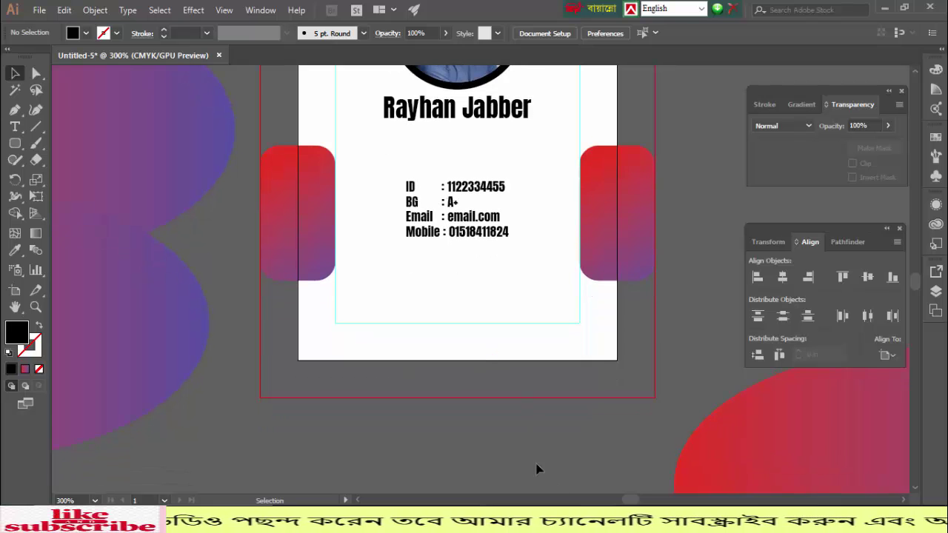
Draw a black bar about 1.04 × 0.26 in below the contact details, centred horizontally
click(15, 143)
click(100, 162)
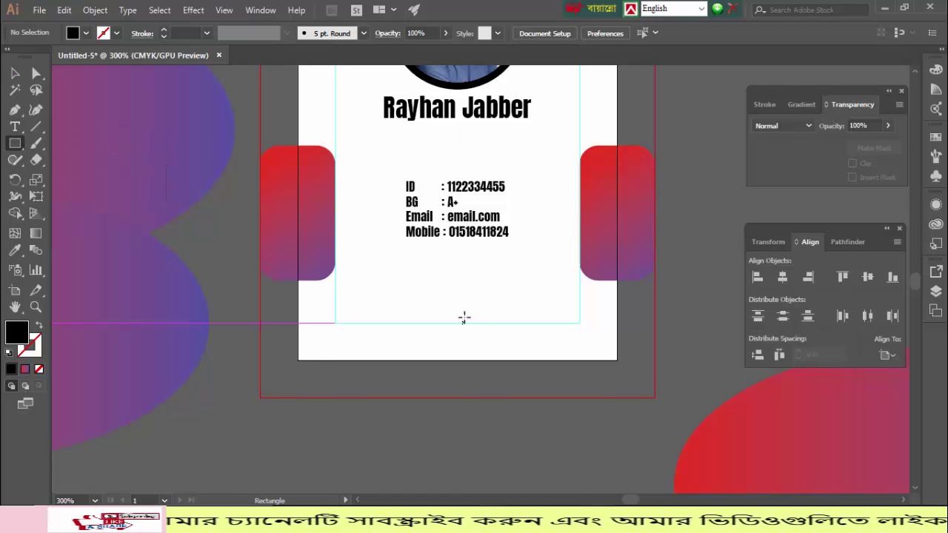
mouse_move(380, 285)
mouse_down()
mouse_move(511, 303)
mouse_move(538, 324)
mouse_up()
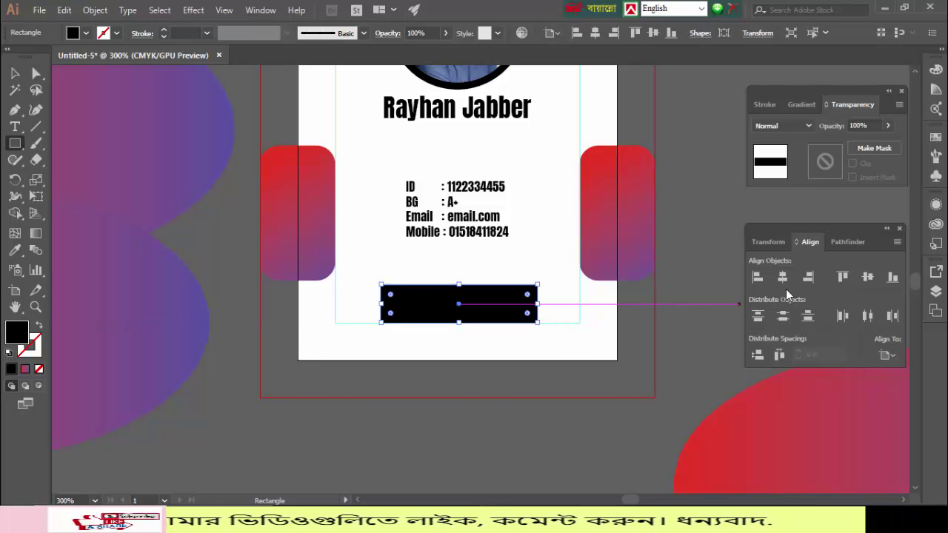
click(783, 278)
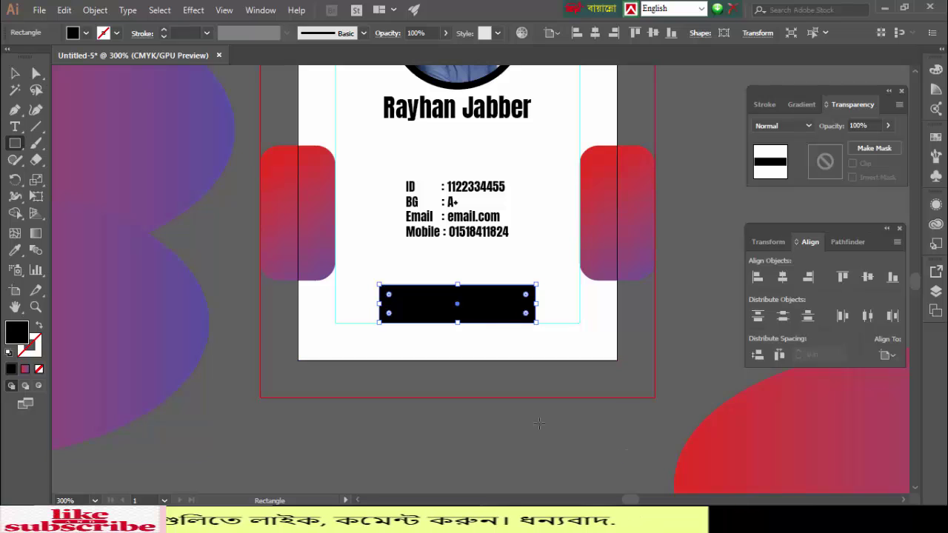
key(v)
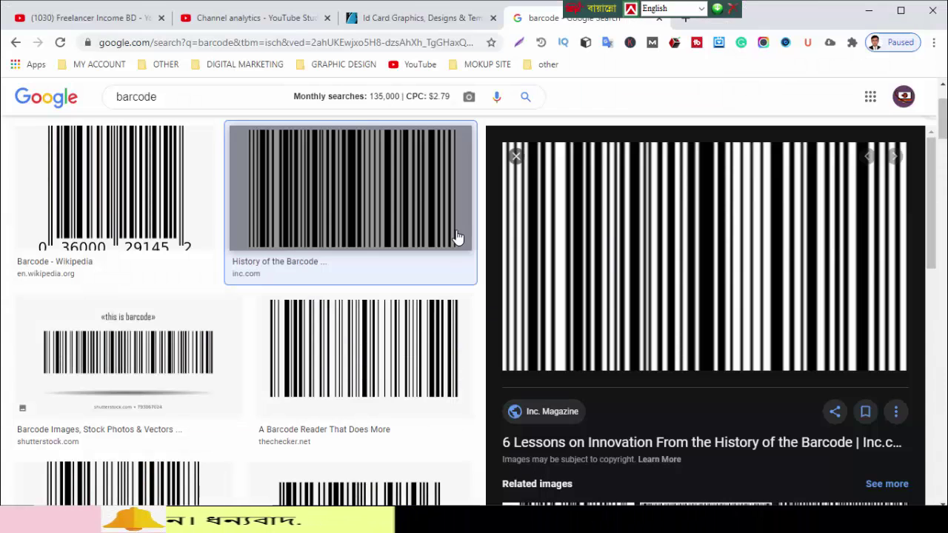
Copy the plain 'Free 3 of 9 BarCode' image from Google Images and return to Illustrator
scroll(452, 244, up, 1)
scroll(254, 279, down, 3)
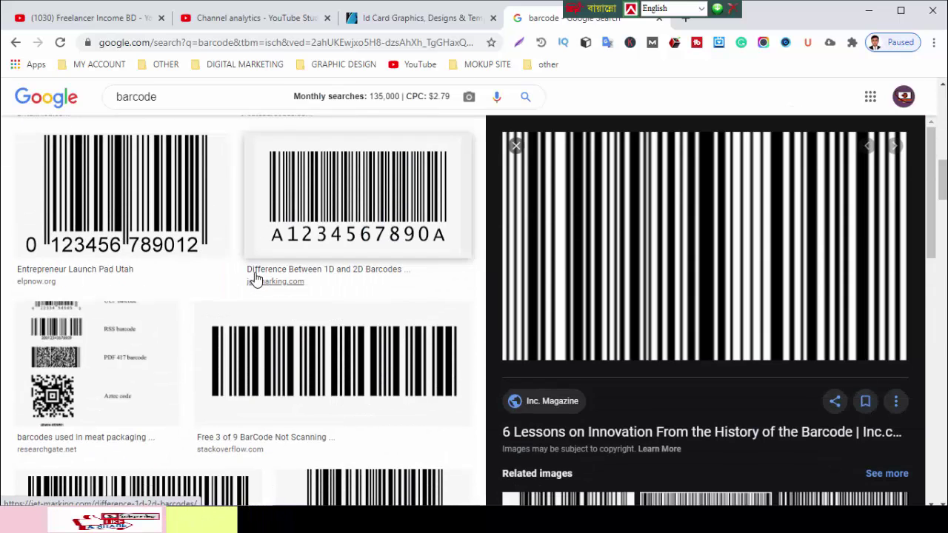
click(303, 373)
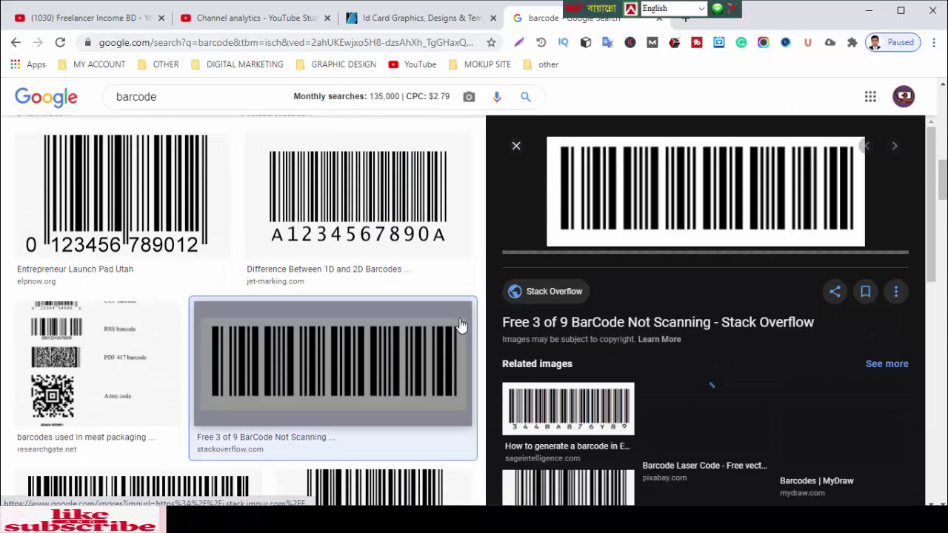
right_click(592, 208)
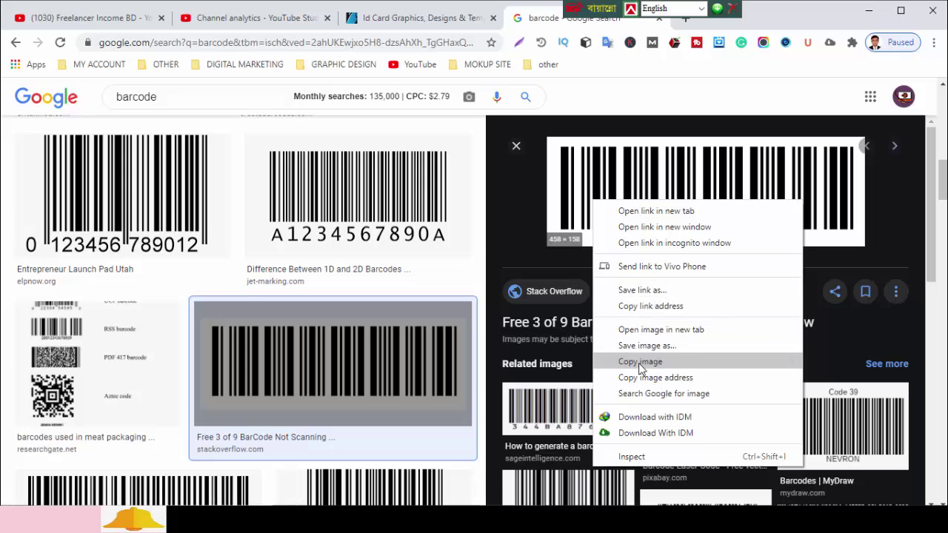
click(640, 359)
key(alt+Tab)
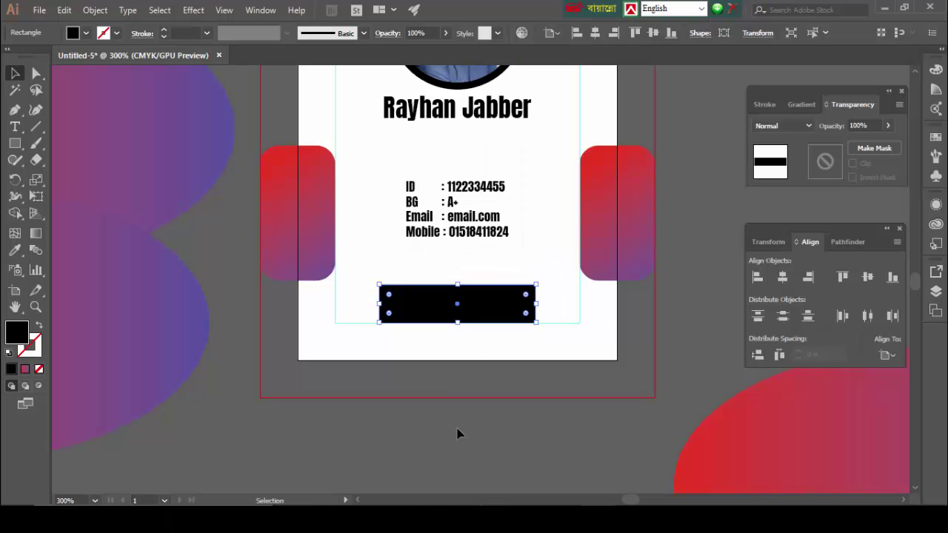
Paste the barcode image, shrink it to fit the card, and move it below
key(ctrl+v)
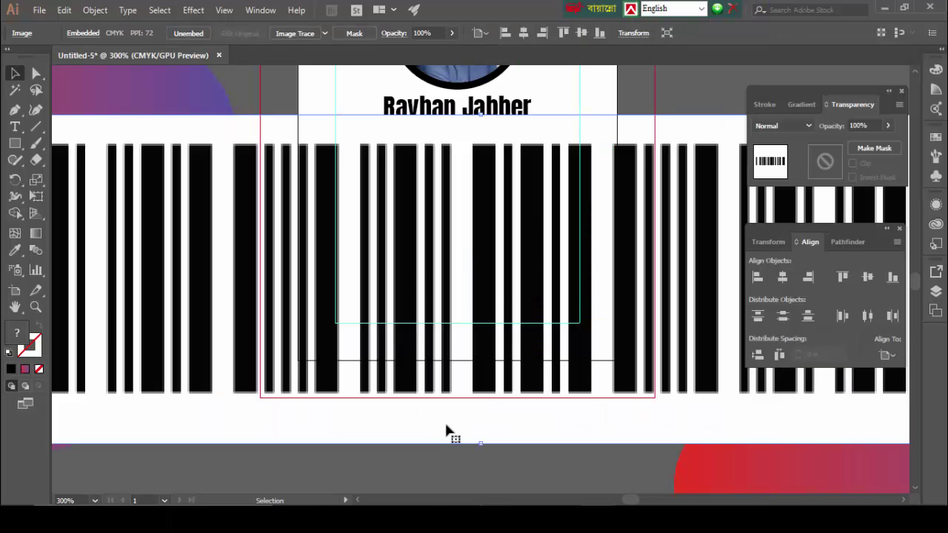
scroll(289, 373, up, 2)
key(ctrl+minus)
key(ctrl+minus)
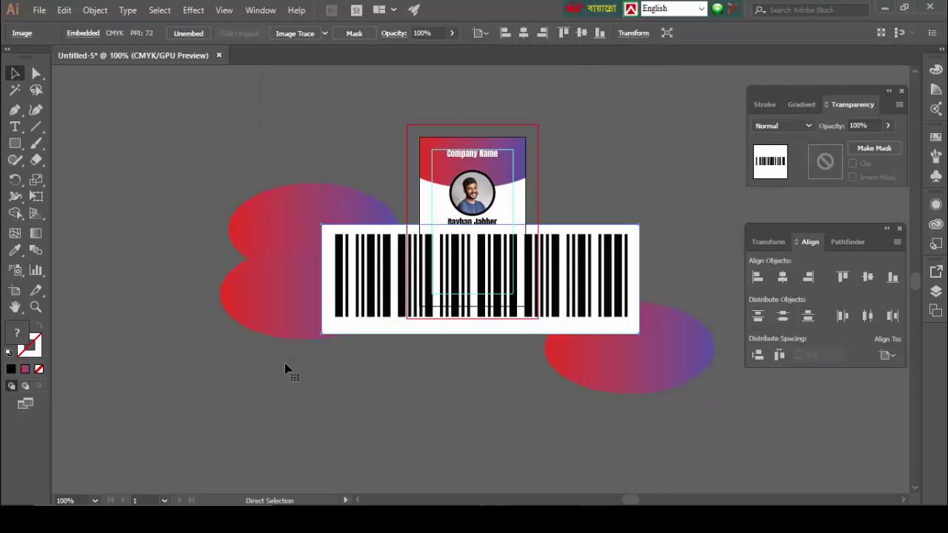
drag(317, 222, 362, 259)
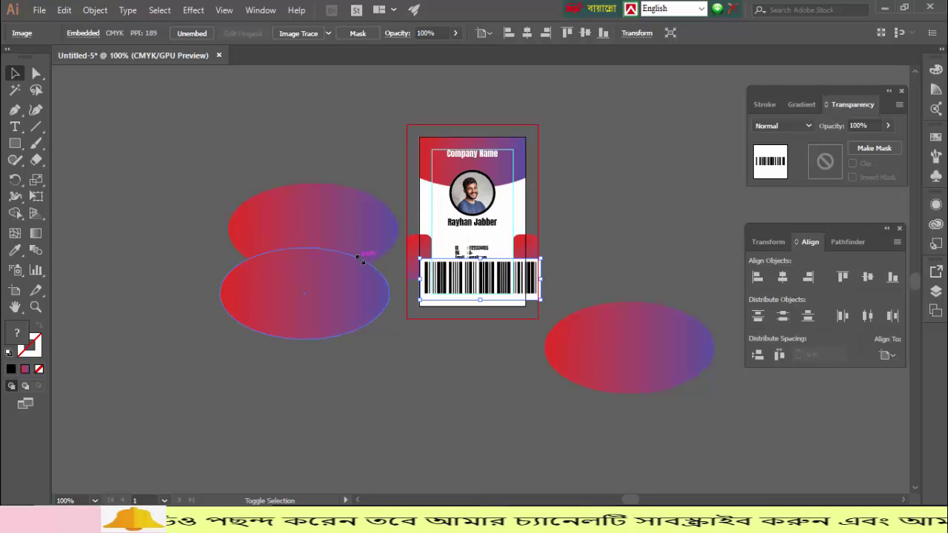
click(379, 391)
key(ctrl+plus)
key(ctrl+plus)
key(ctrl+plus)
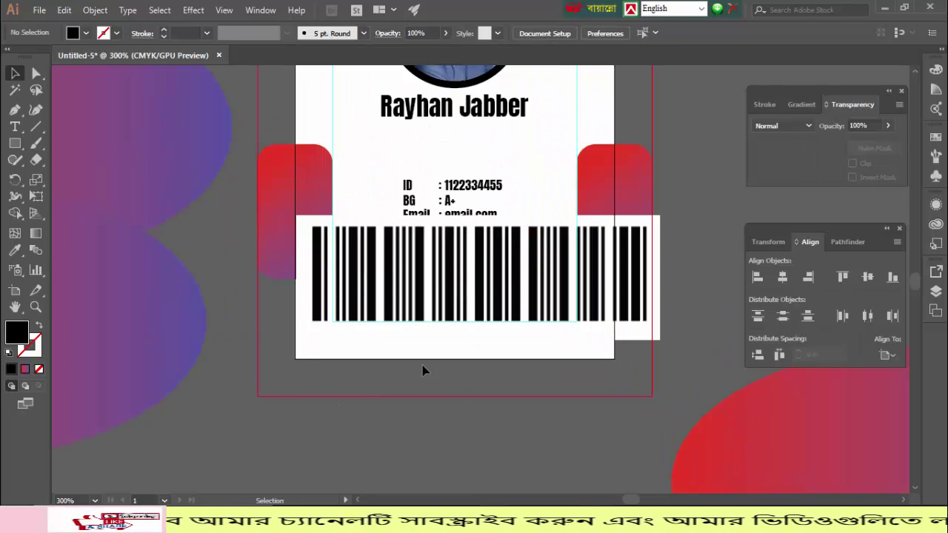
drag(634, 320, 591, 446)
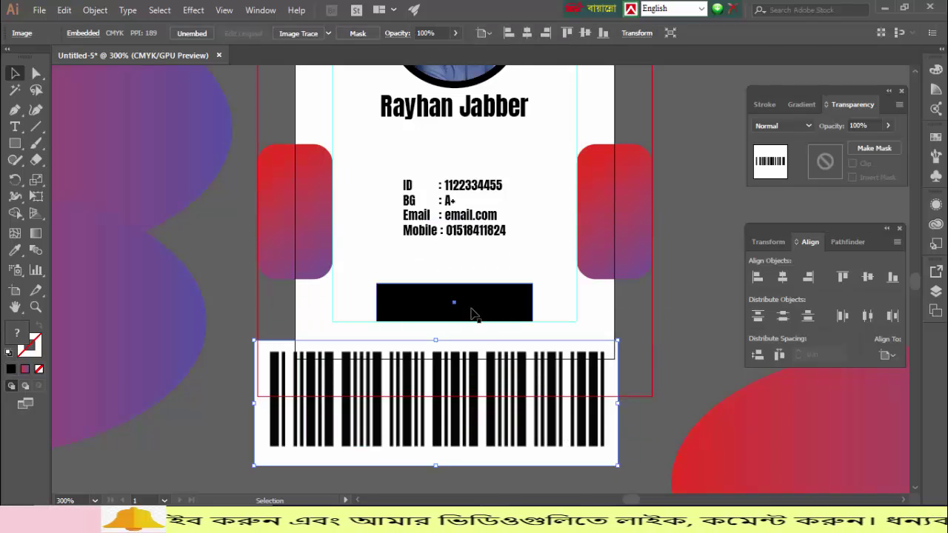
Bring the black rectangle to the front and widen it to the right
right_click(474, 314)
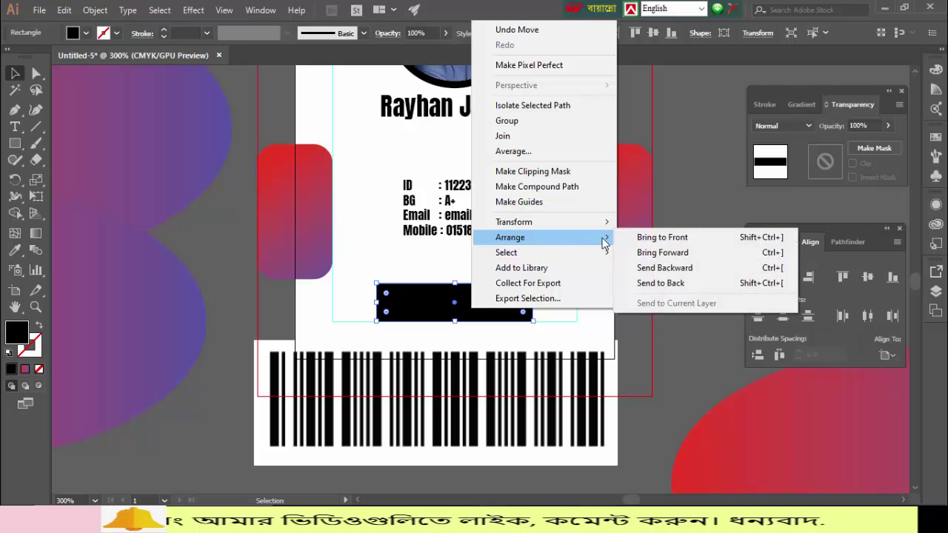
click(678, 242)
click(698, 339)
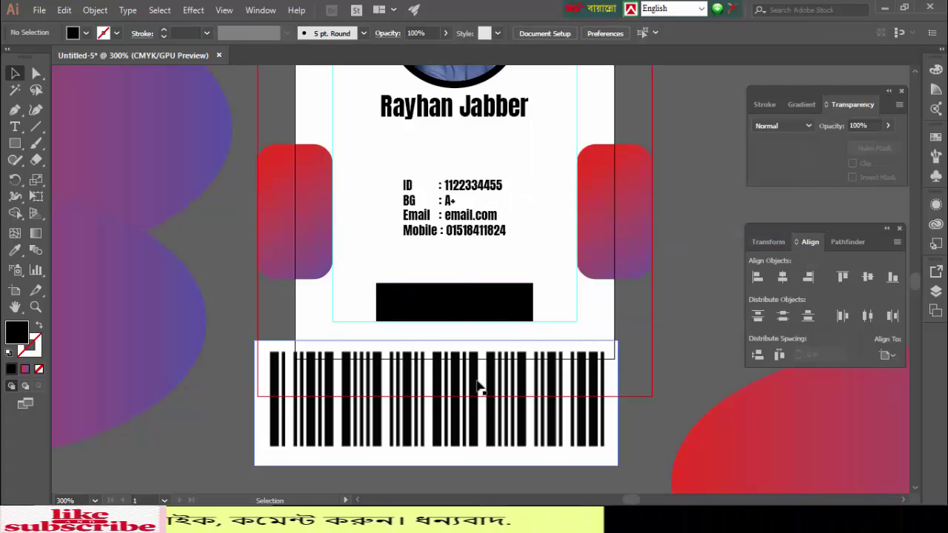
click(522, 302)
drag(533, 302, 556, 304)
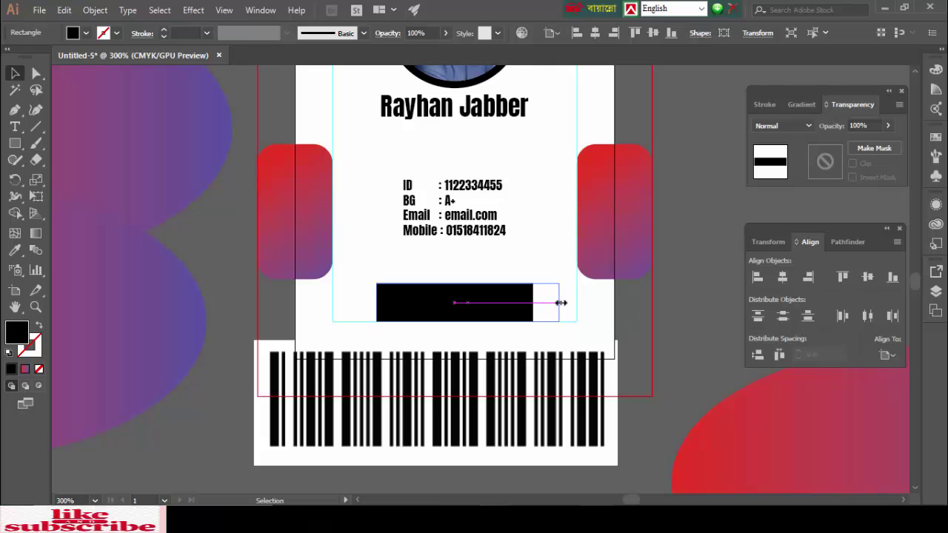
drag(560, 304, 560, 303)
Position and resize the barcode over the black rectangle
click(688, 367)
mouse_move(457, 433)
mouse_down()
mouse_move(508, 391)
mouse_move(475, 331)
mouse_up()
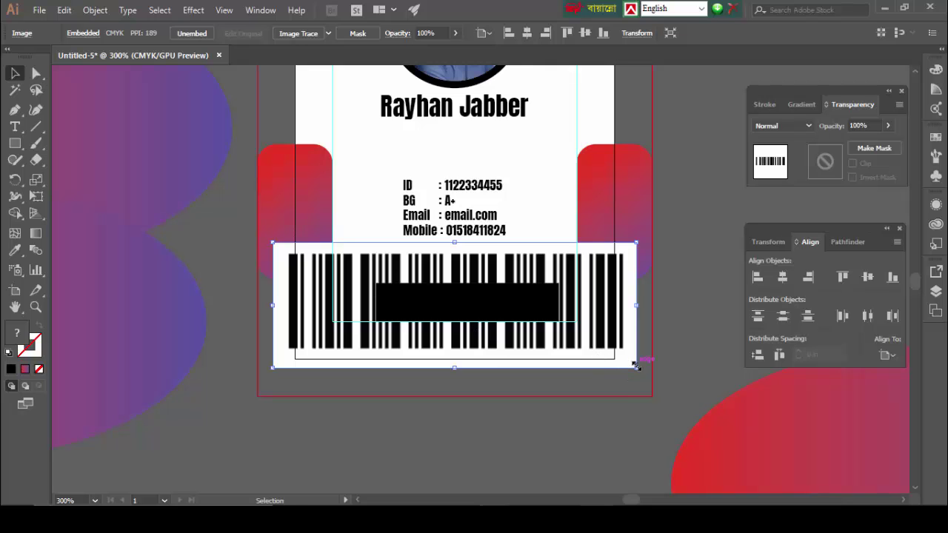
drag(636, 364, 603, 349)
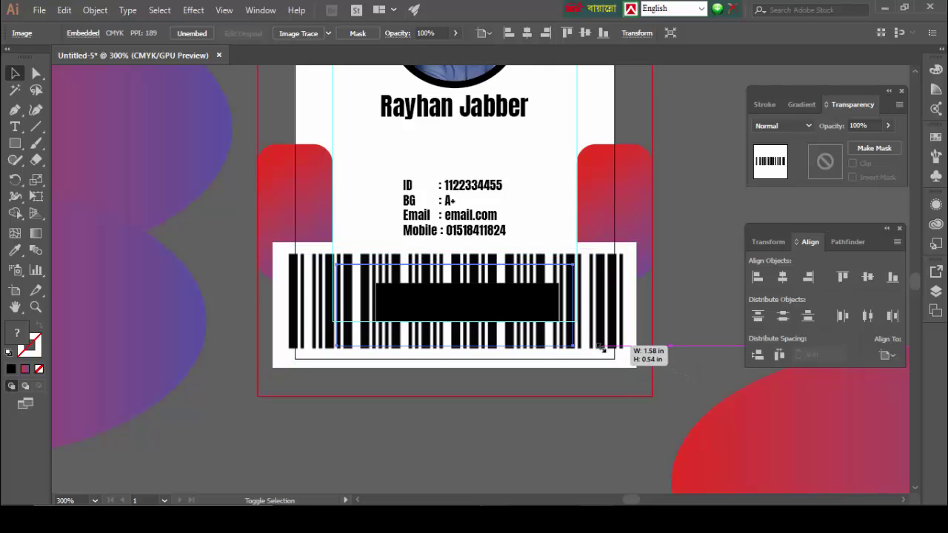
drag(593, 345, 591, 342)
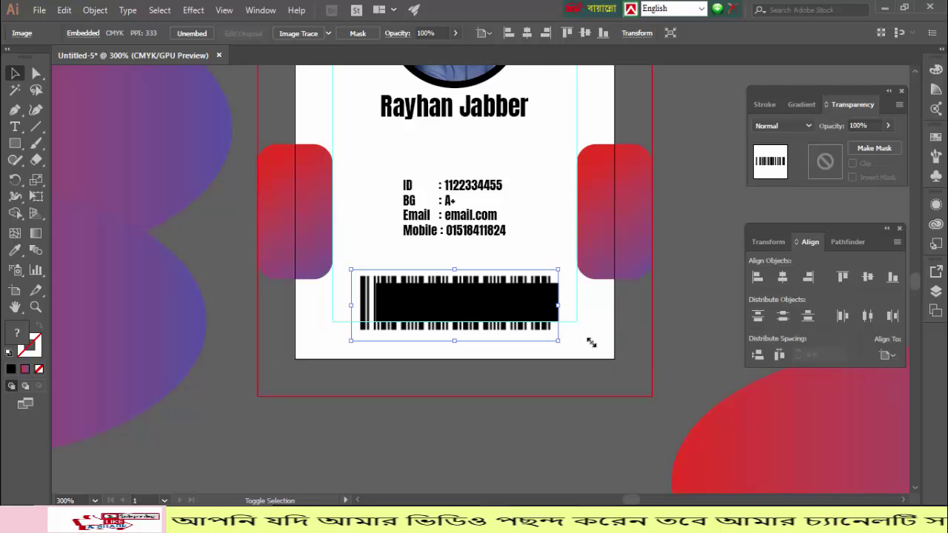
key(Right)
key(Right)
key(Right)
key(Right)
key(Right)
key(Right)
key(Right)
key(Left)
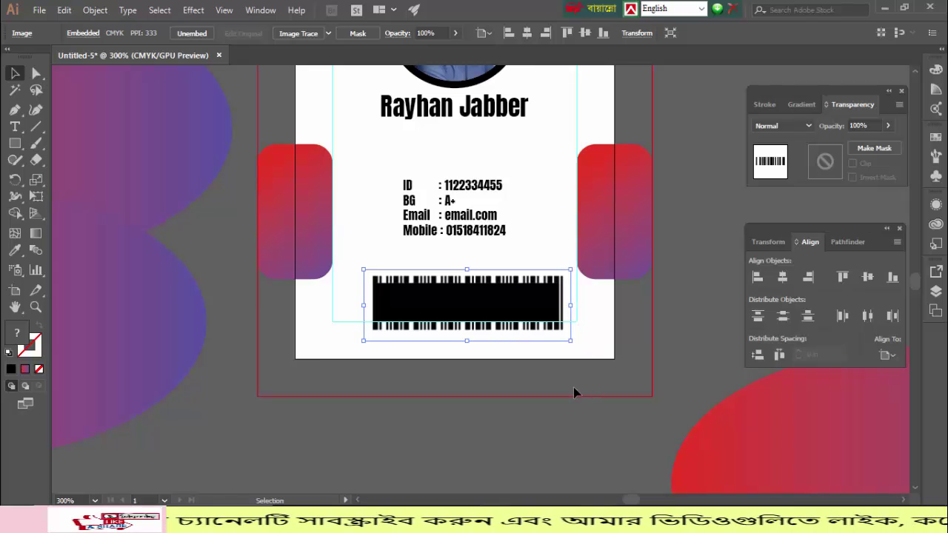
Clip the barcode to the rectangle and centre it horizontally on the card
shift+click(491, 296)
right_click(493, 296)
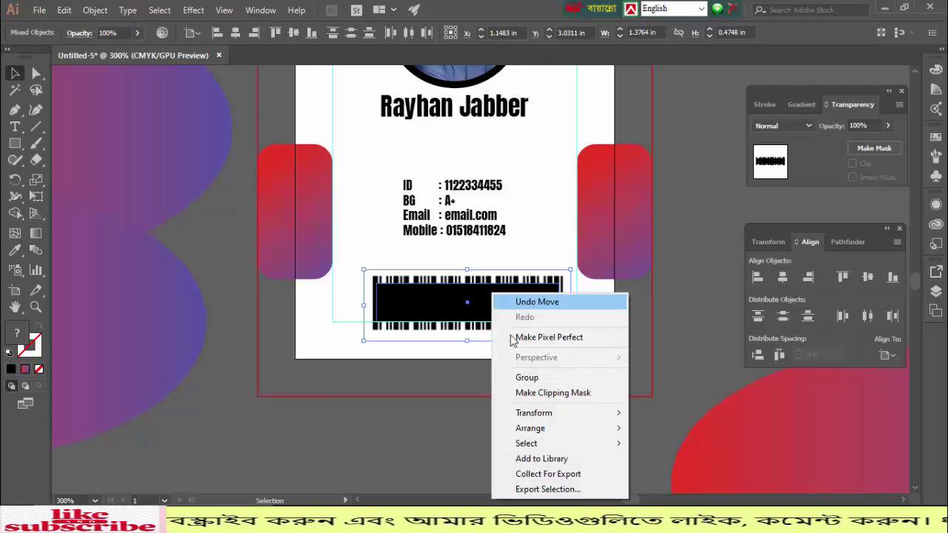
click(527, 393)
click(468, 400)
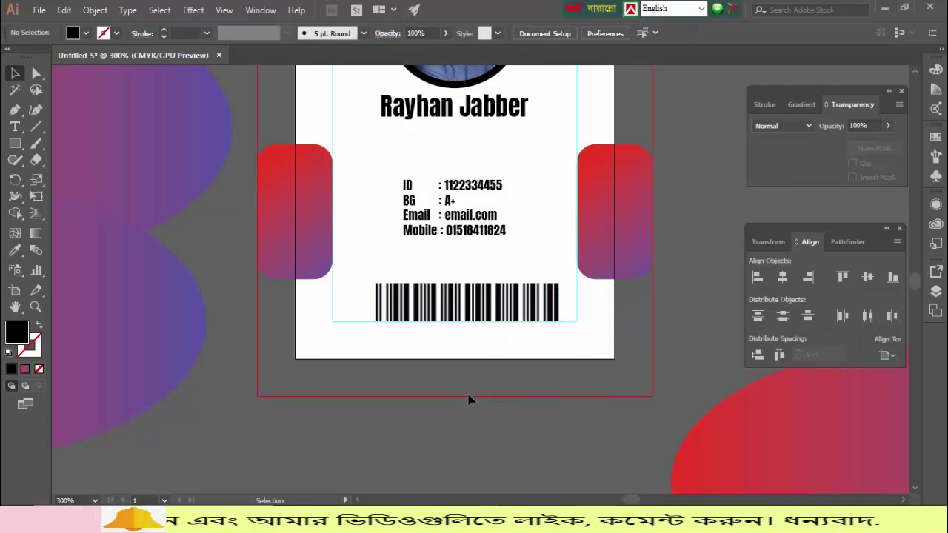
click(443, 307)
click(780, 279)
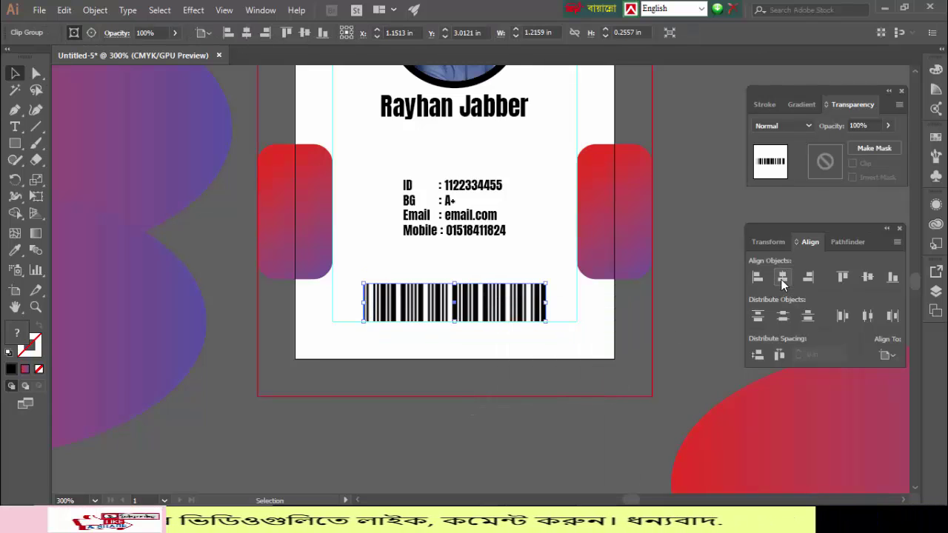
click(571, 406)
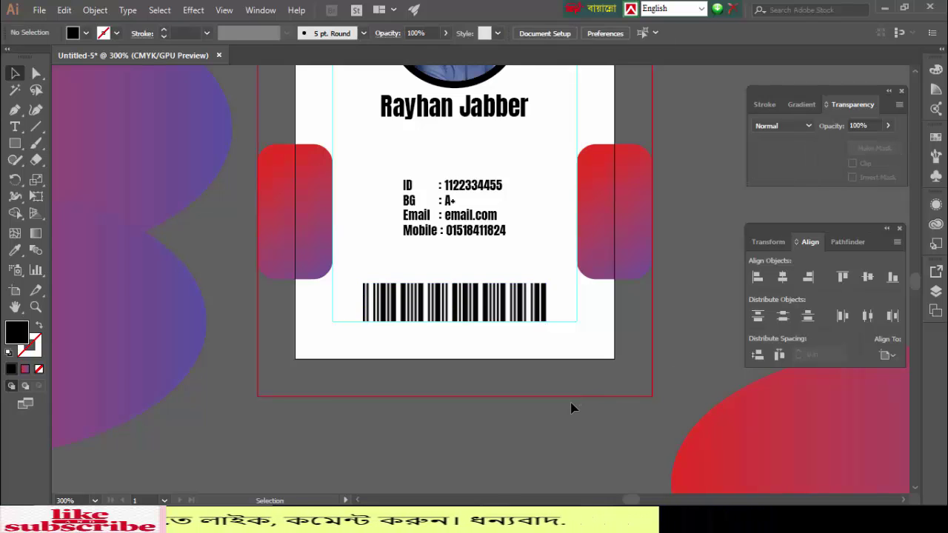
Preview the card in the Save for Web PNG-24 export window
scroll(571, 407, up, 1)
scroll(571, 406, up, 4)
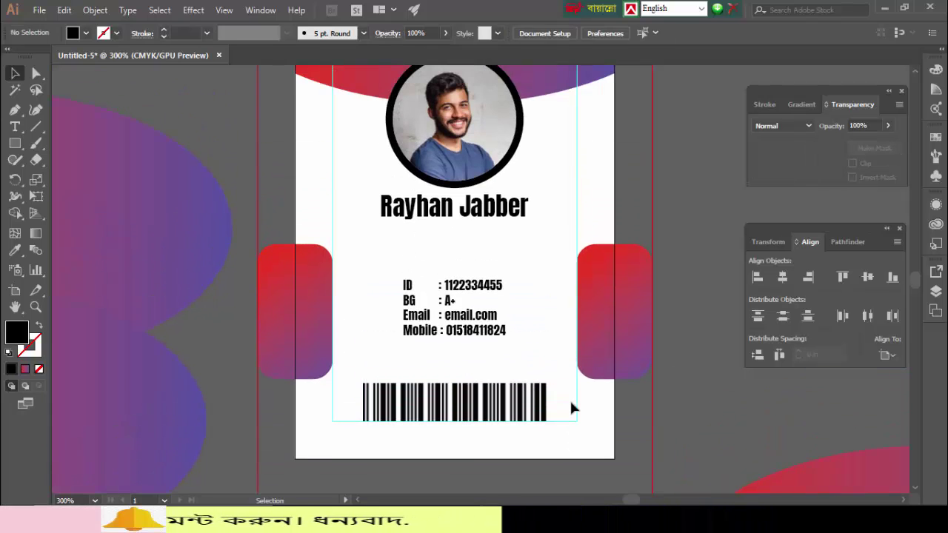
scroll(569, 399, up, 4)
scroll(570, 398, up, 2)
scroll(570, 399, down, 6)
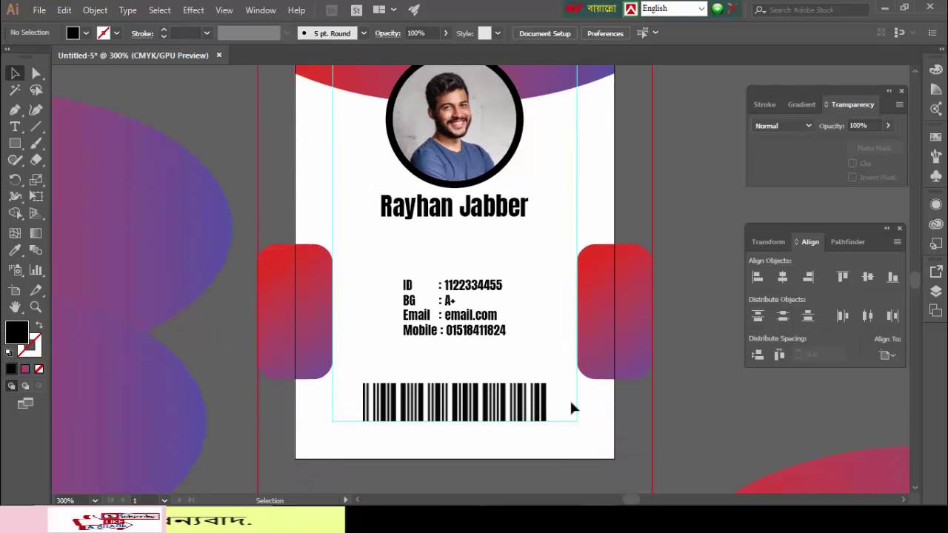
scroll(571, 406, down, 2)
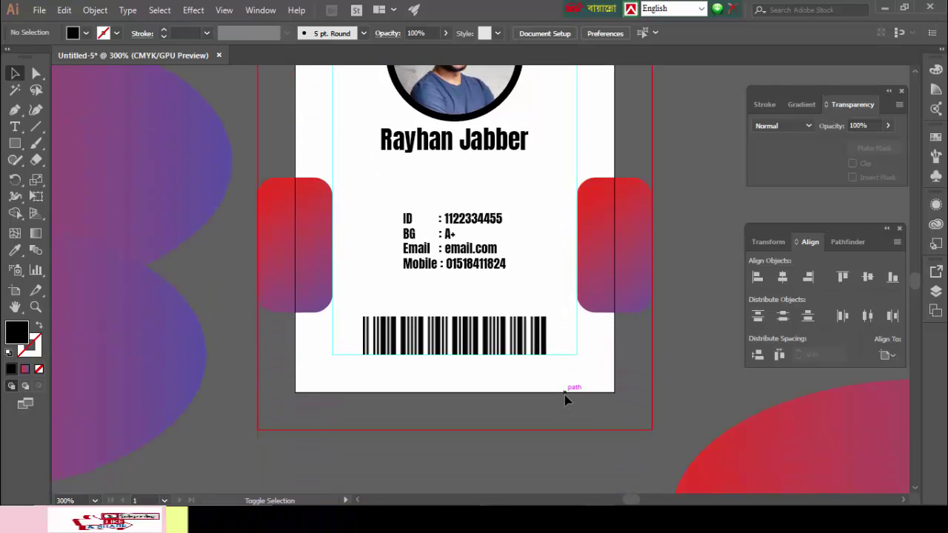
key(ctrl+alt+shift+s)
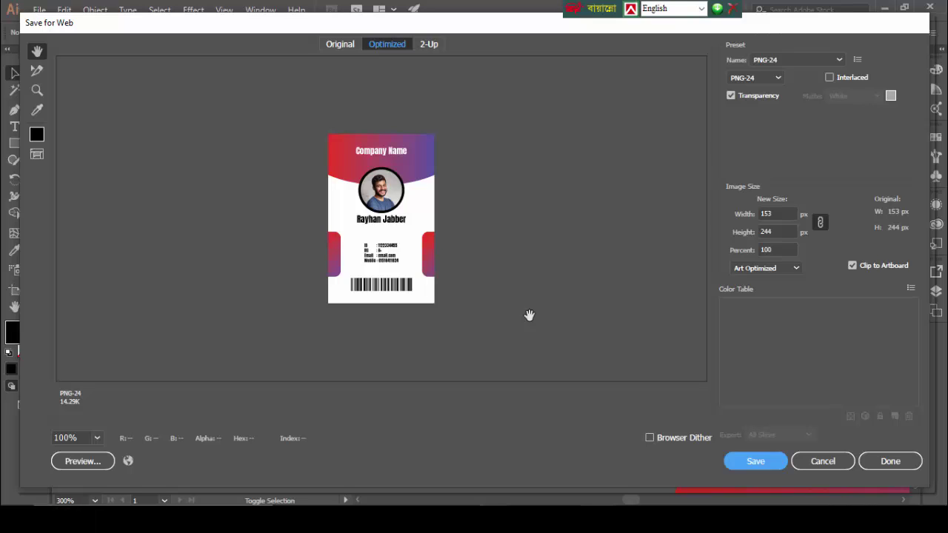
Delete the two leftover blue-purple shapes left of the card
click(829, 466)
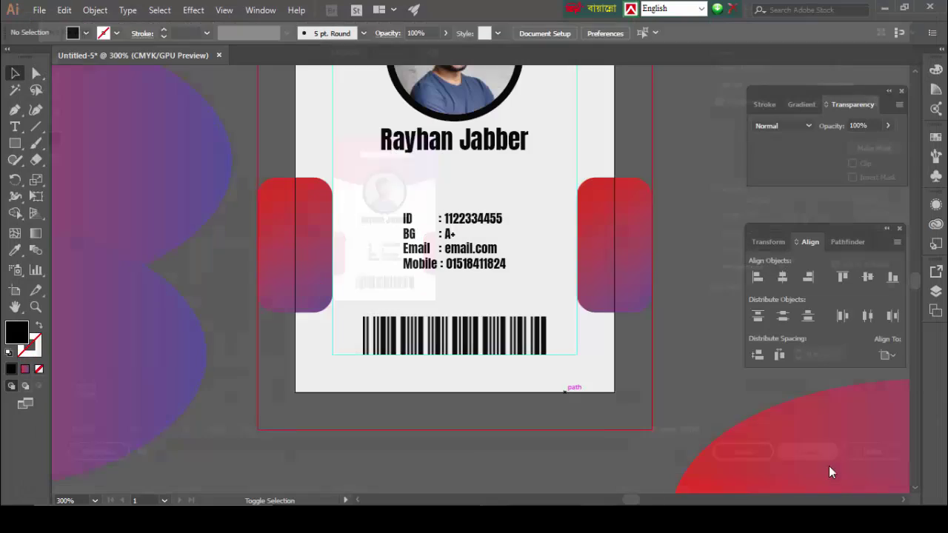
drag(237, 89, 152, 328)
key(Delete)
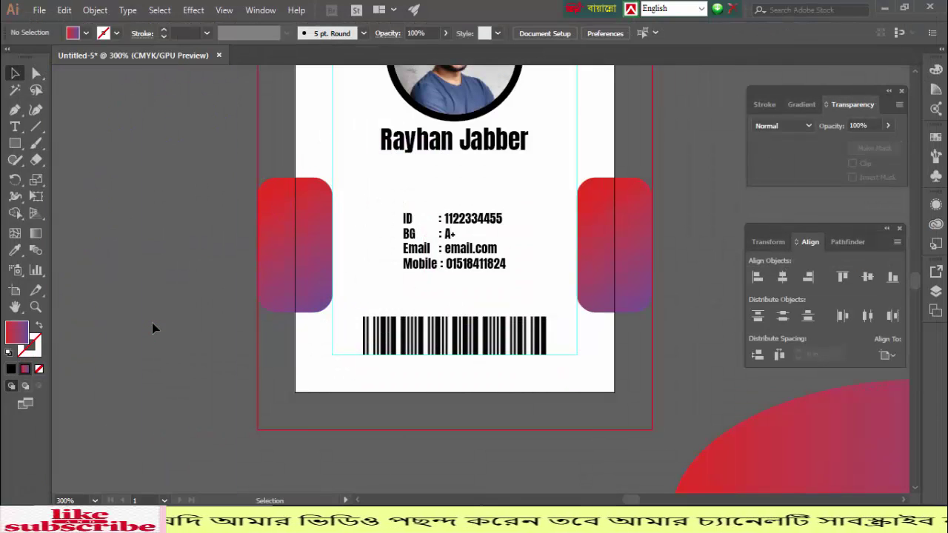
Draw vertical guide lines along the card's left and right edges
click(267, 249)
drag(259, 245, 294, 252)
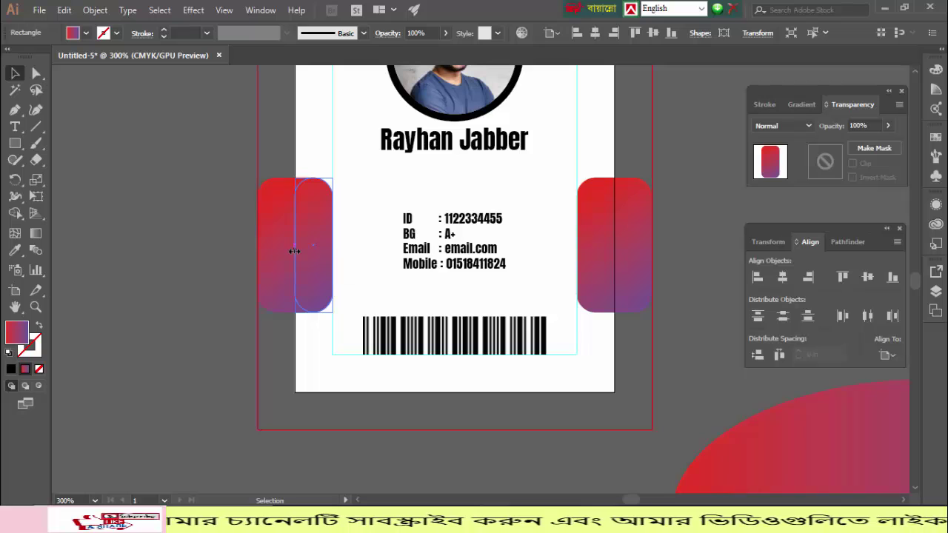
key(ctrl+z)
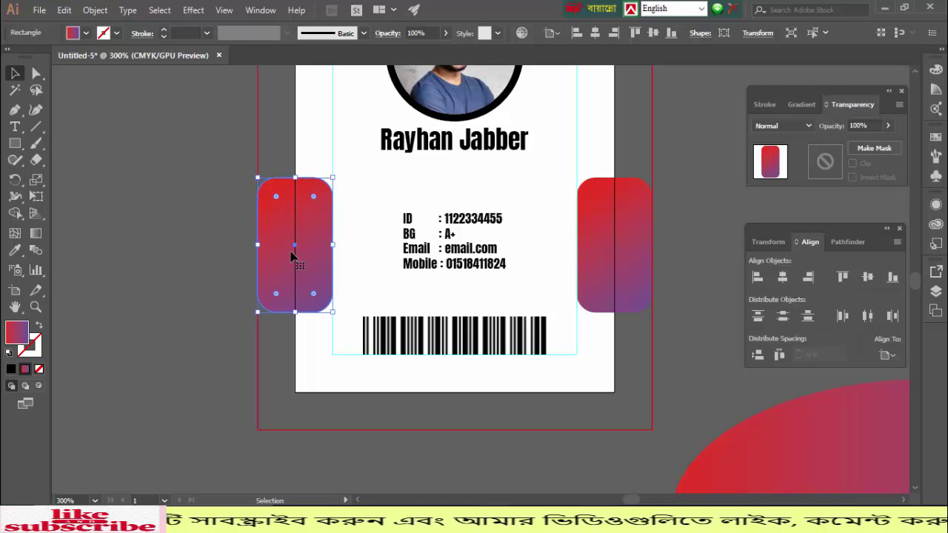
click(197, 212)
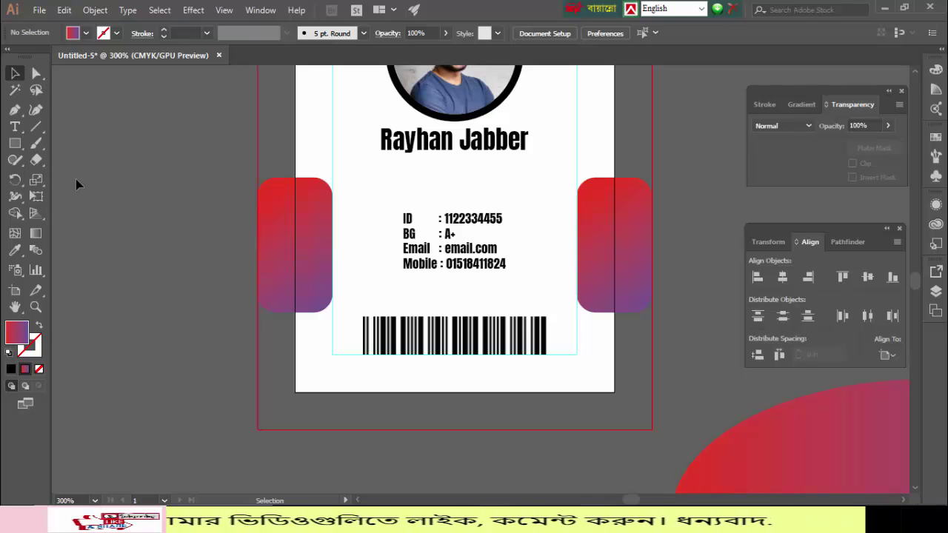
click(37, 127)
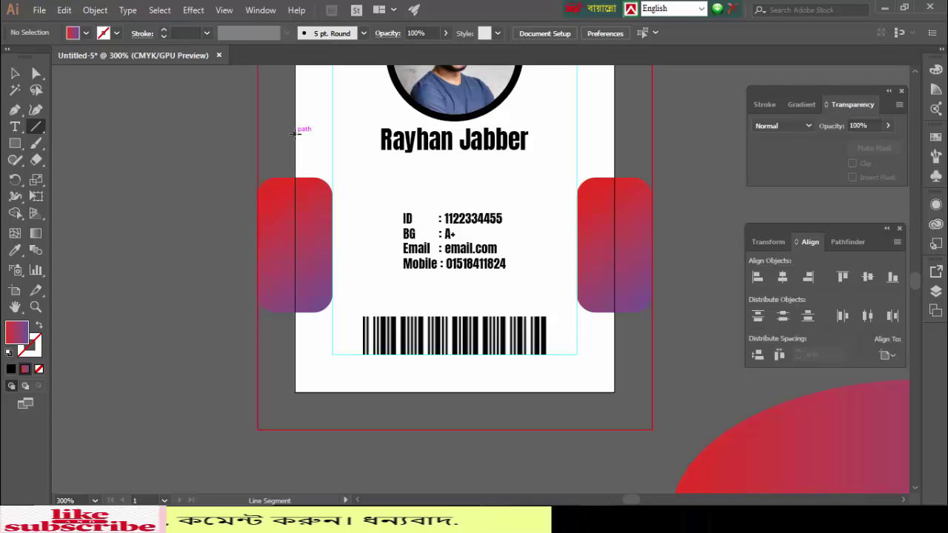
drag(296, 133, 295, 354)
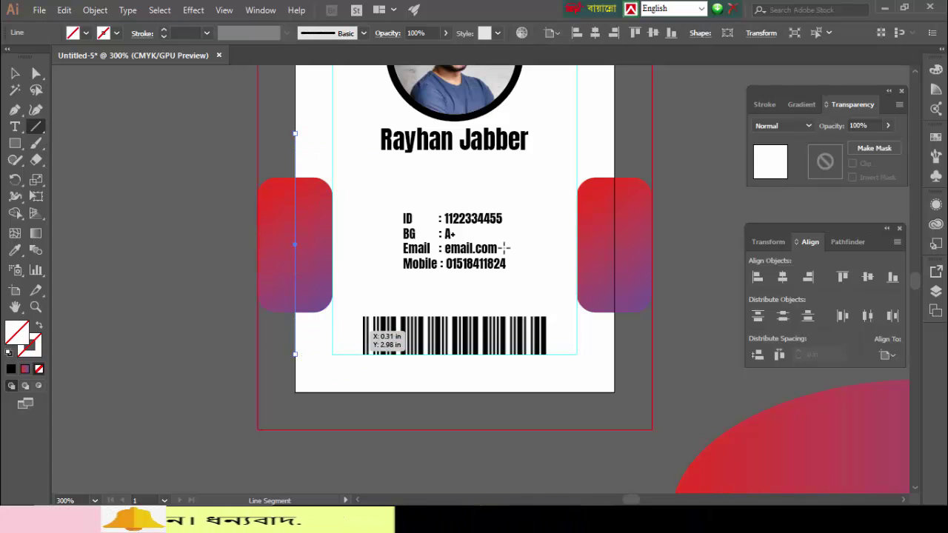
drag(613, 127, 613, 342)
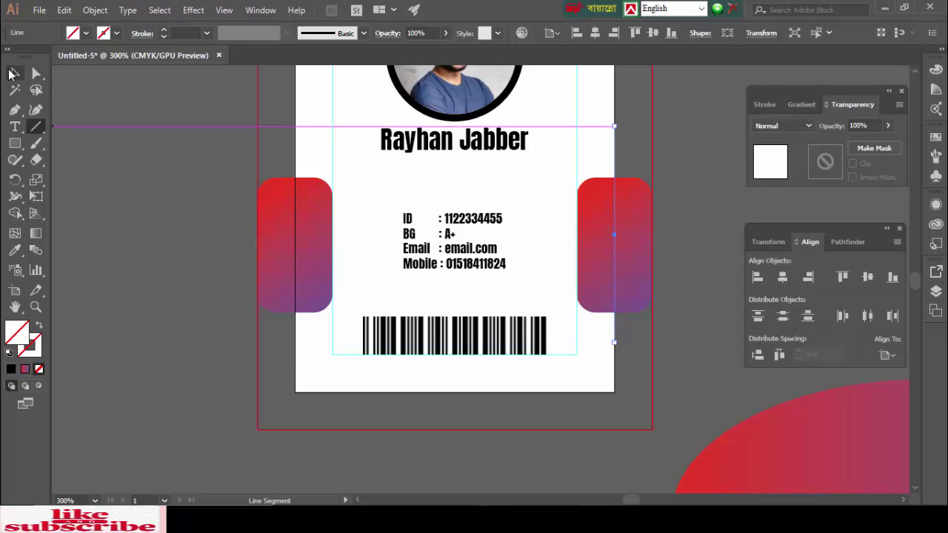
key(v)
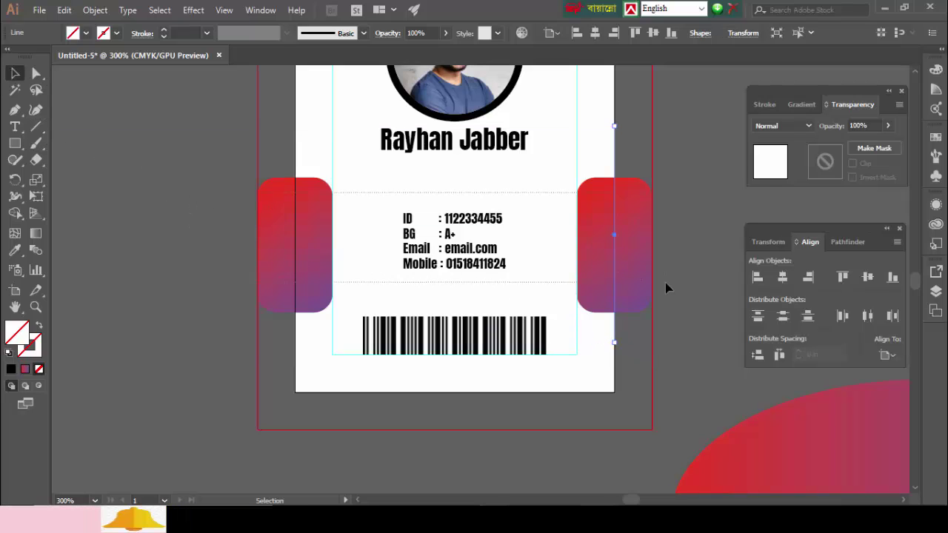
Trim both side tabs' overhanging parts with Shape Builder using the edge lines
drag(665, 282, 137, 204)
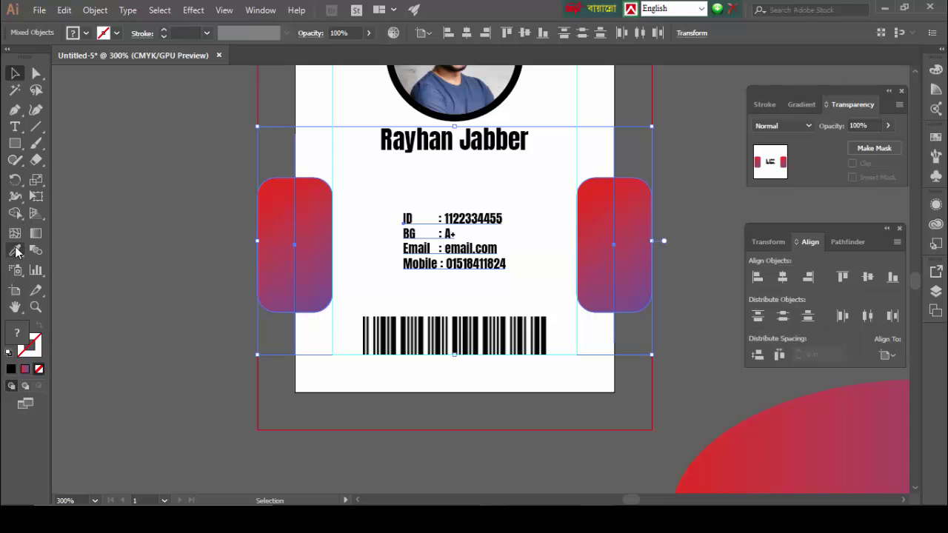
click(15, 214)
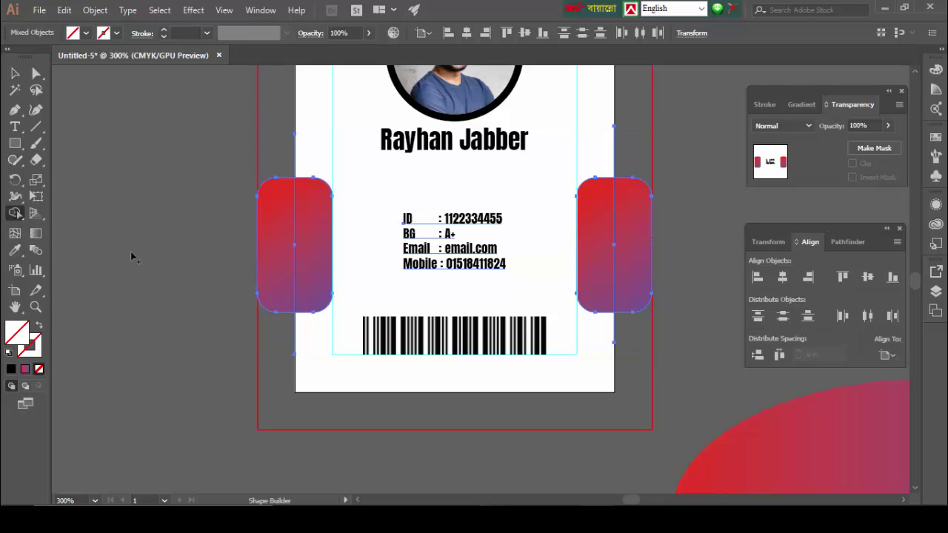
alt+click(275, 228)
alt+click(632, 259)
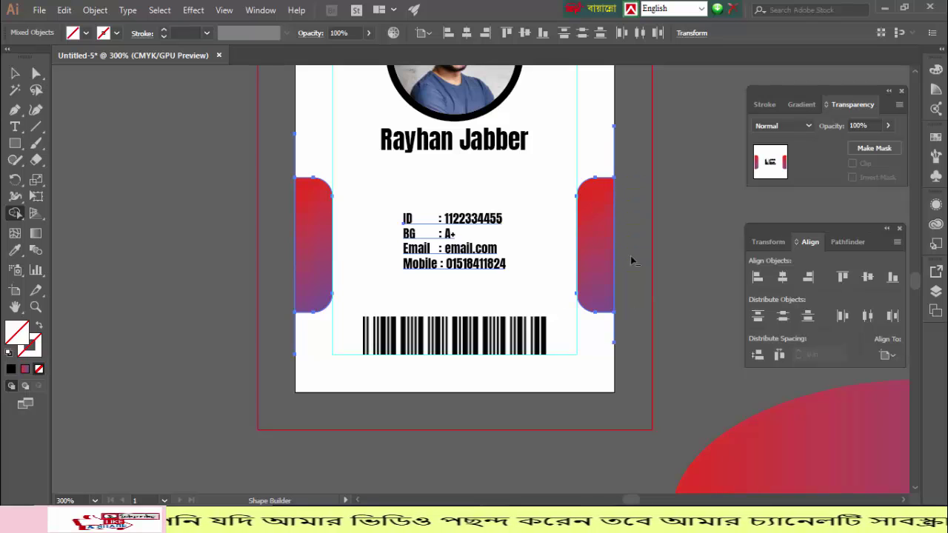
Inspect the trimmed side tabs and preview the card in Save for Web
key(v)
click(200, 166)
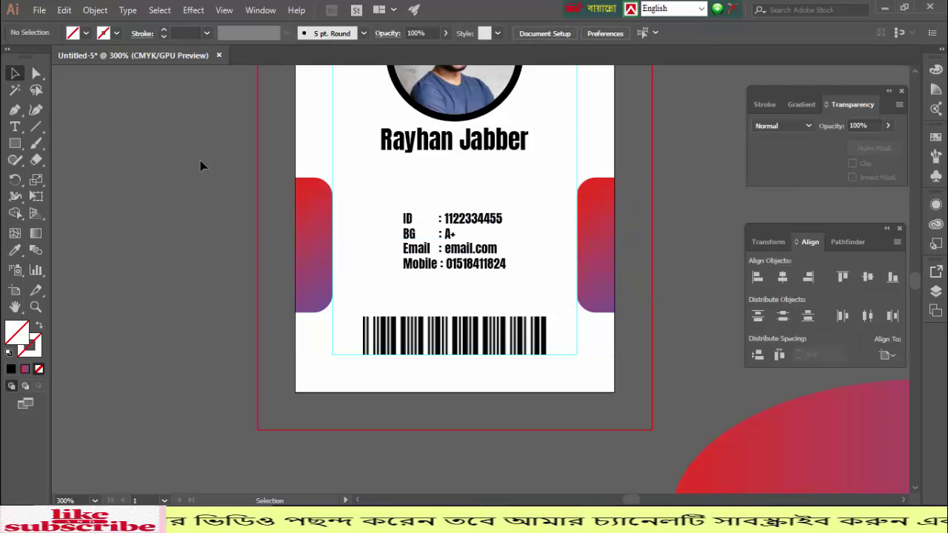
click(307, 145)
click(310, 154)
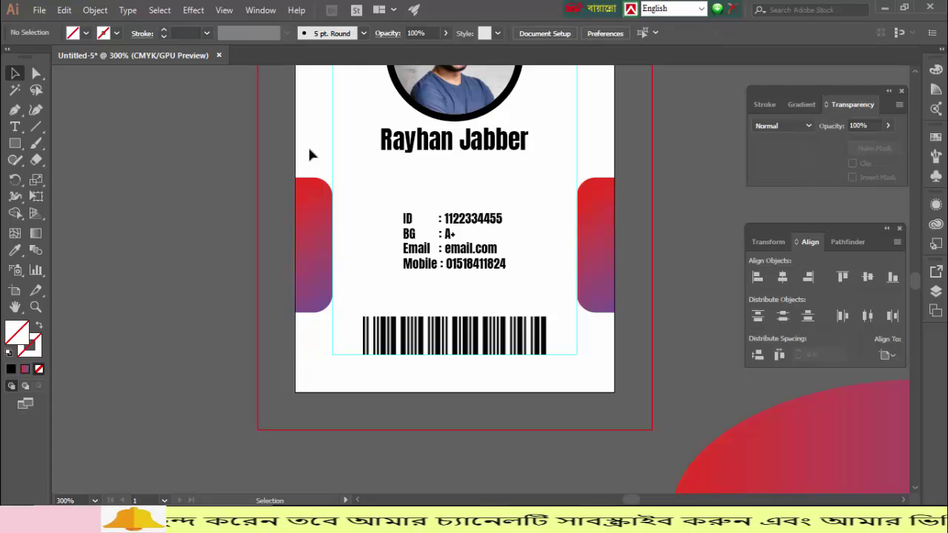
click(611, 158)
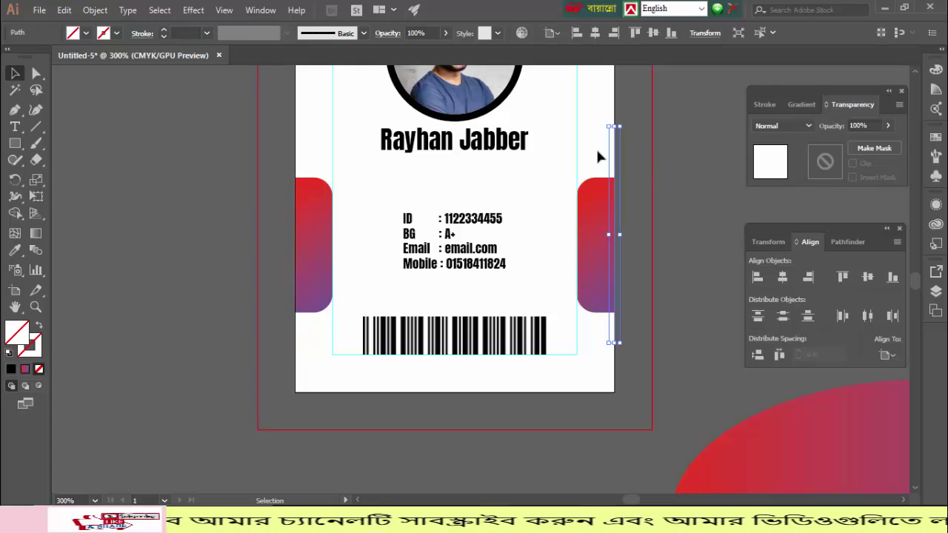
click(599, 156)
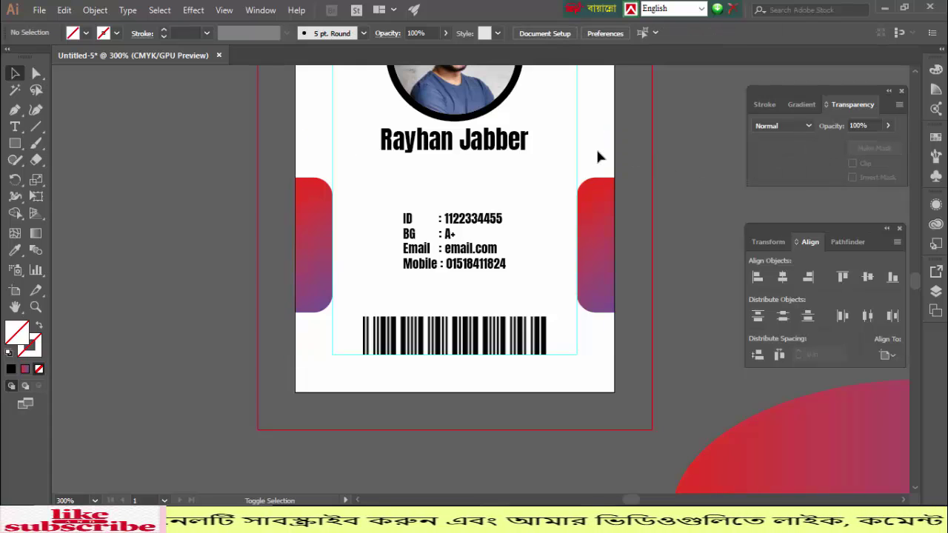
key(ctrl+alt+shift+s)
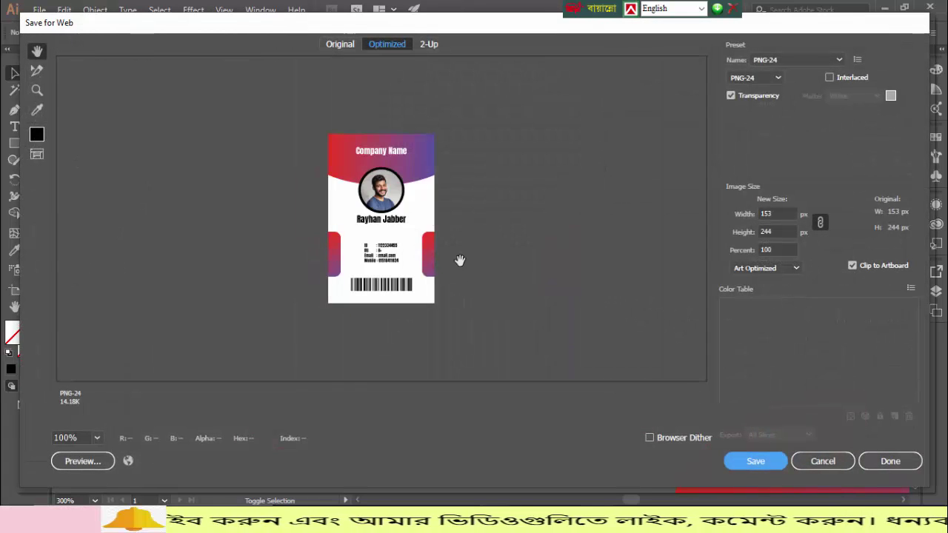
click(833, 461)
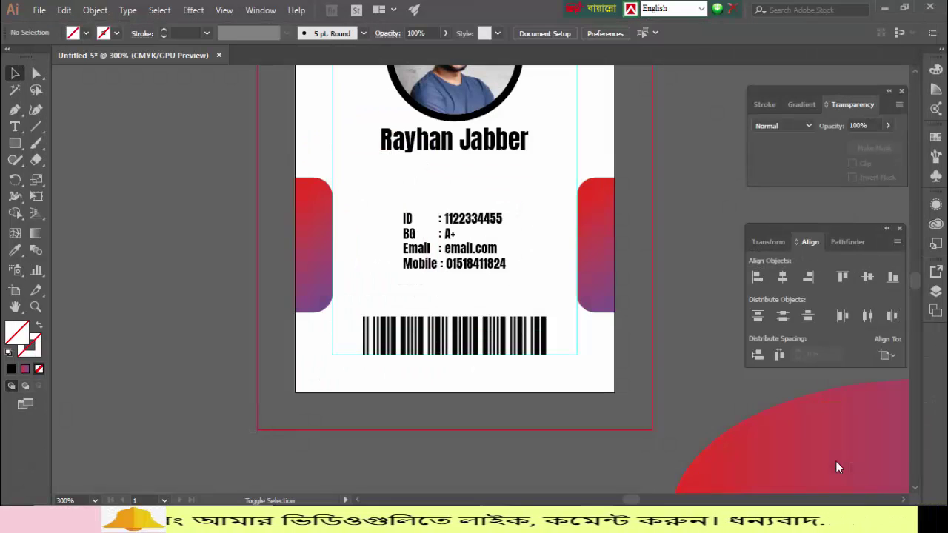
Delete the stray gradient ellipse lying below the card at the bottom right
scroll(349, 299, up, 3)
scroll(353, 296, up, 1)
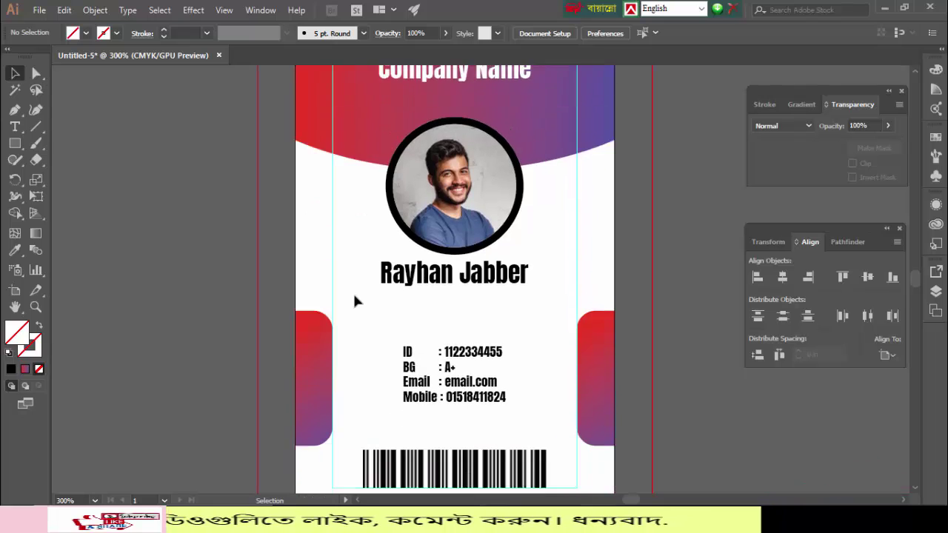
key(ctrl+minus)
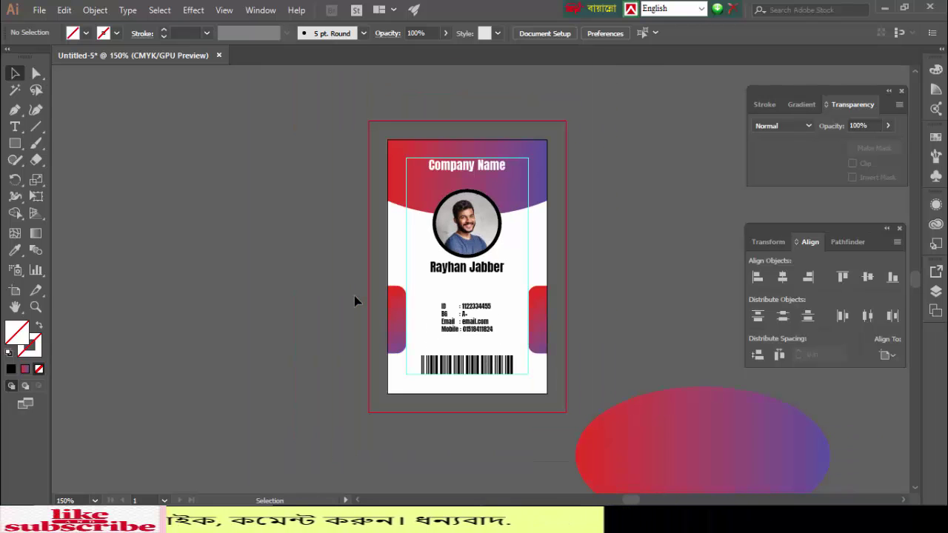
click(695, 459)
key(Delete)
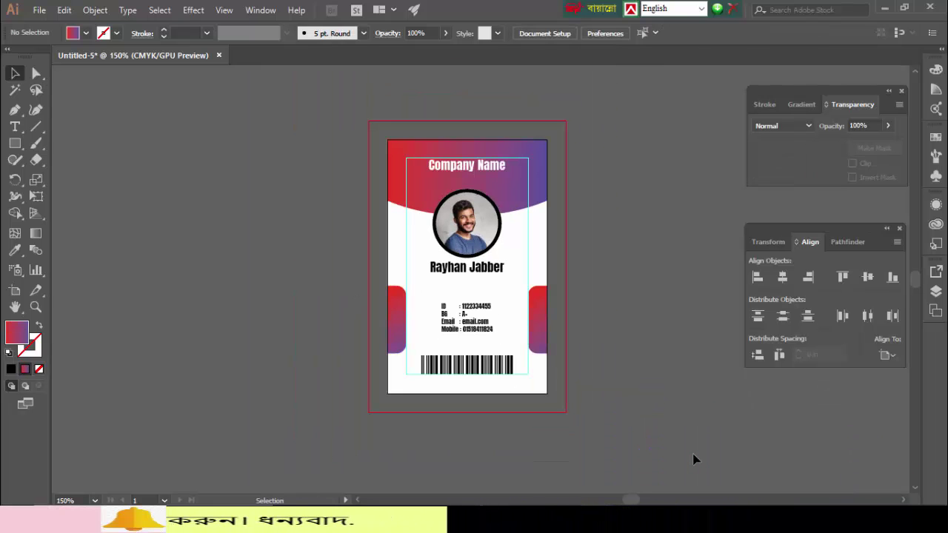
key(ctrl+alt+shift+s)
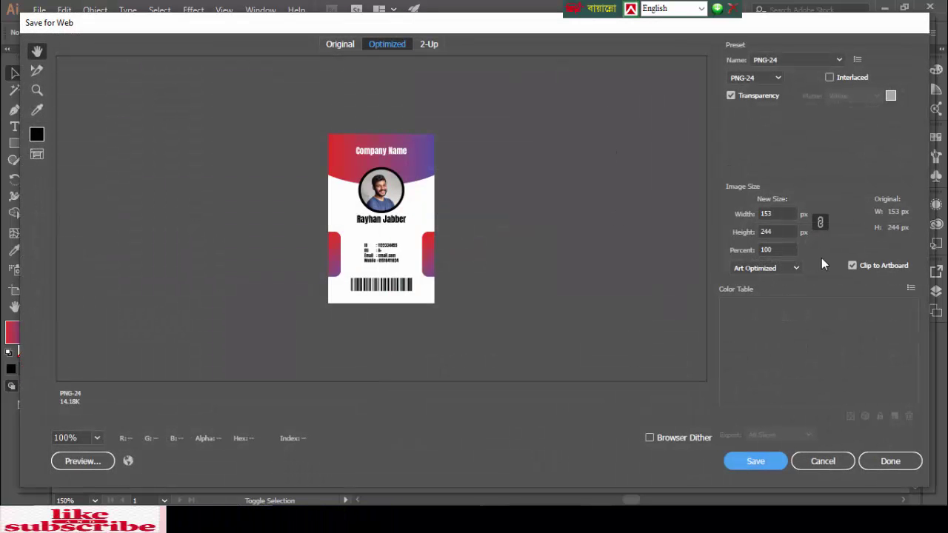
Export the card as a 1000% PNG-24 (1530×2440 px) named ID-Card-4
click(781, 249)
text(0)
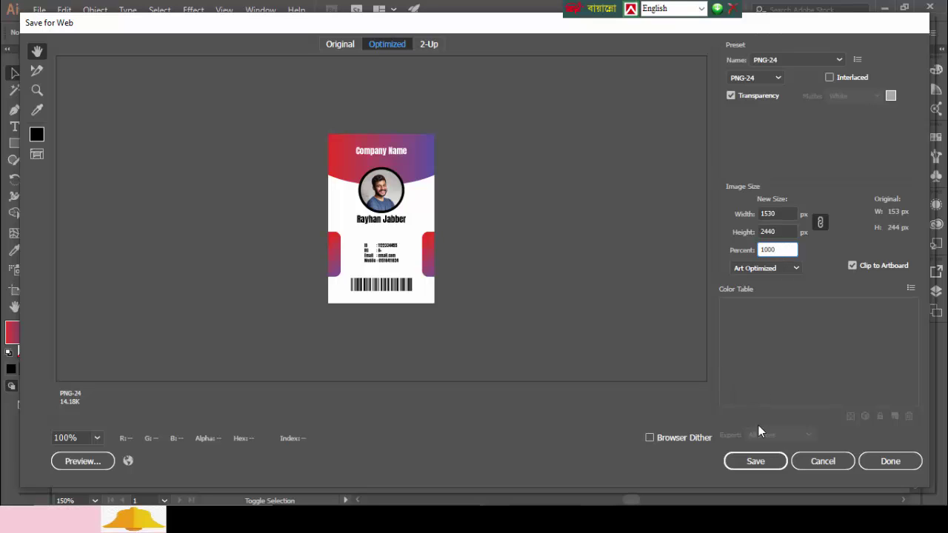
click(745, 461)
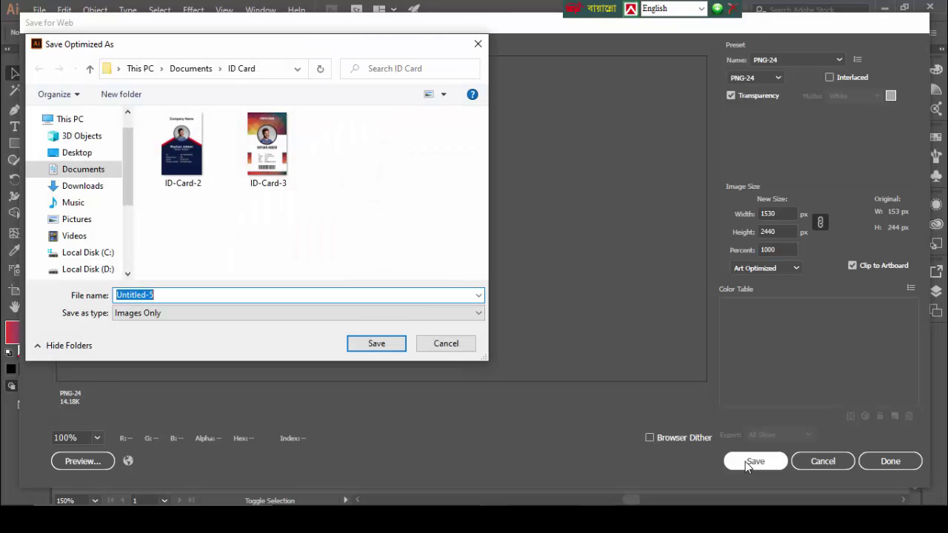
click(271, 161)
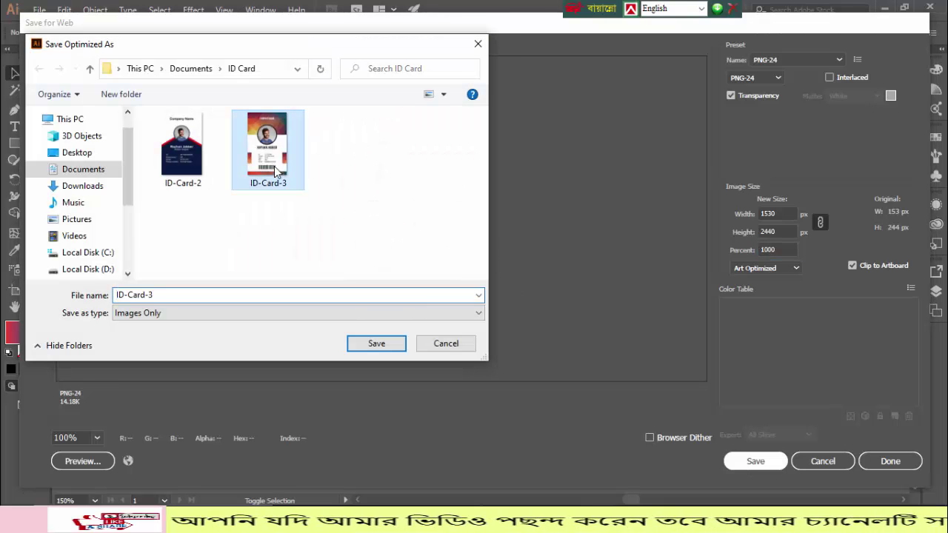
double_click(221, 299)
text(ID-Card-4)
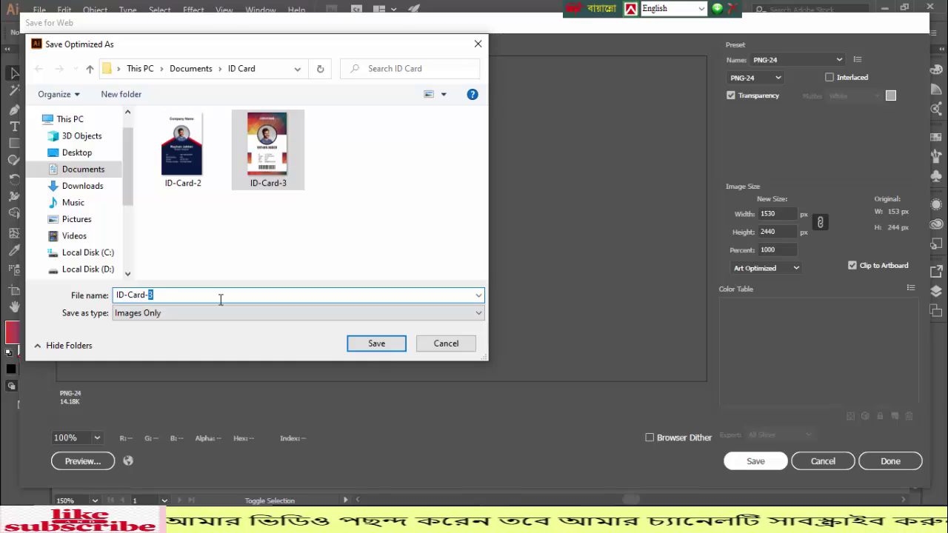
click(372, 344)
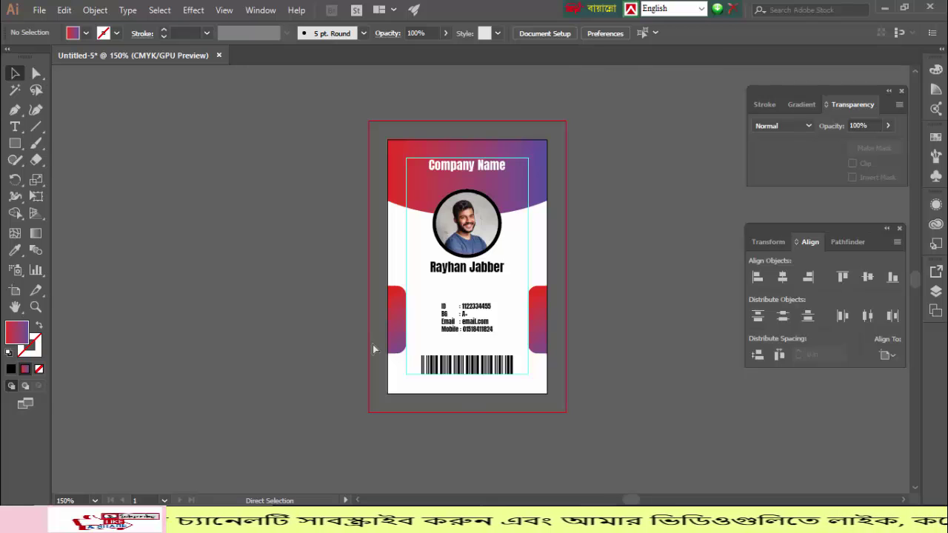
Save the artwork as 'ID Card 4' .ai in the Documents > ID Card folder
key(ctrl+s)
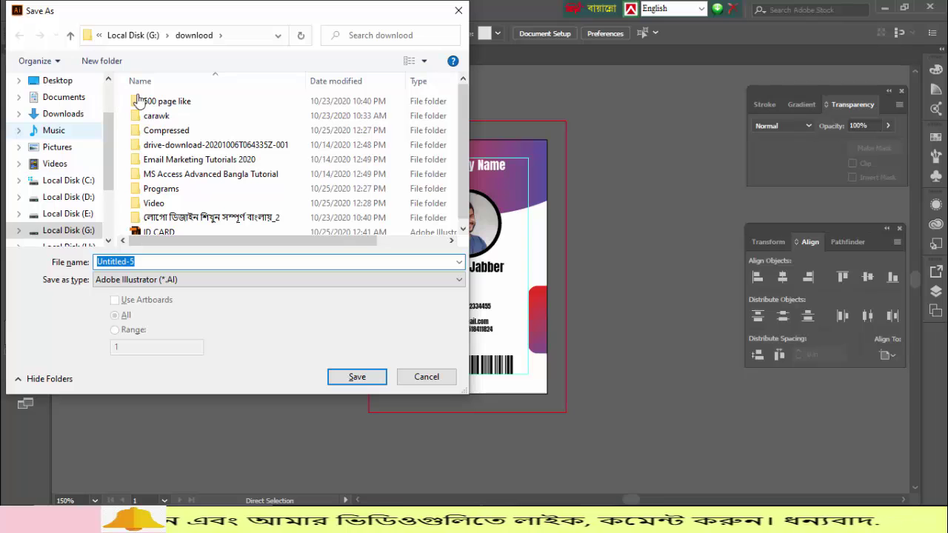
click(64, 97)
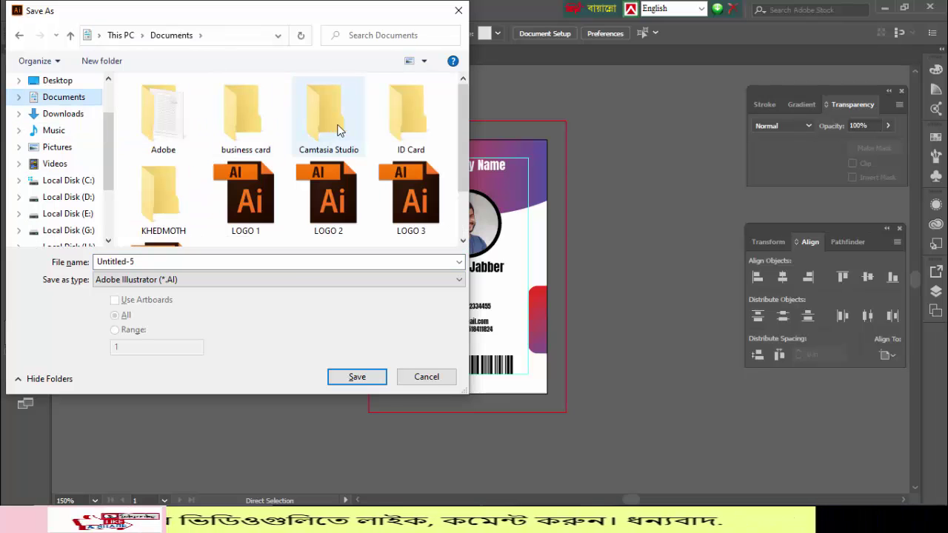
double_click(395, 135)
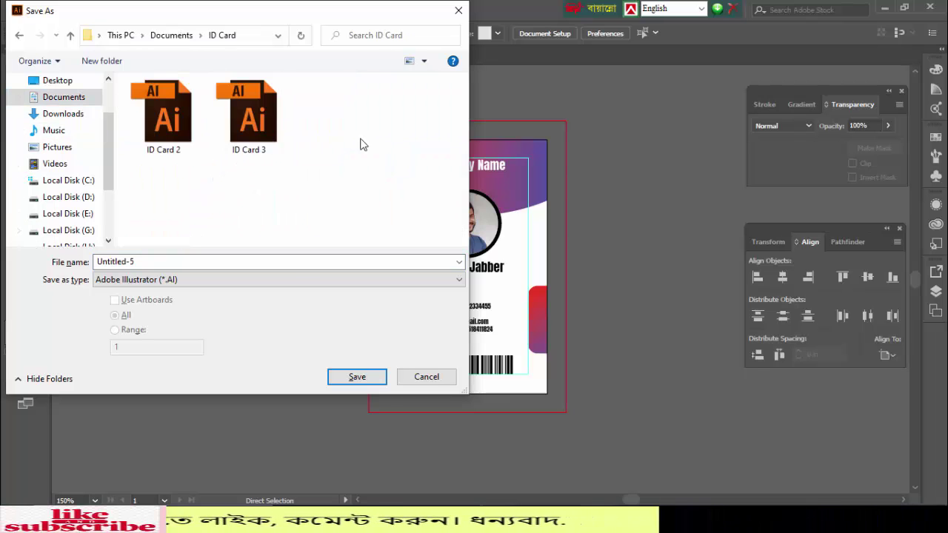
click(269, 142)
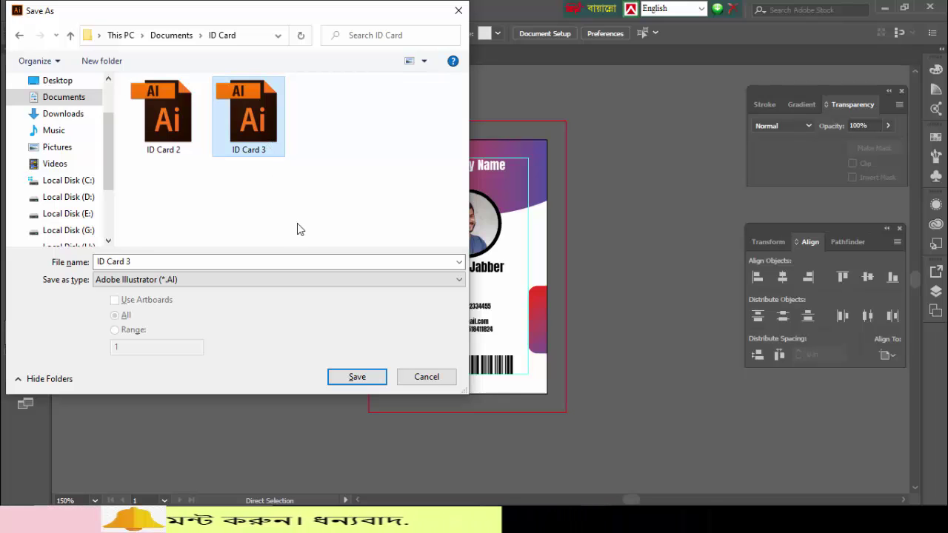
double_click(181, 260)
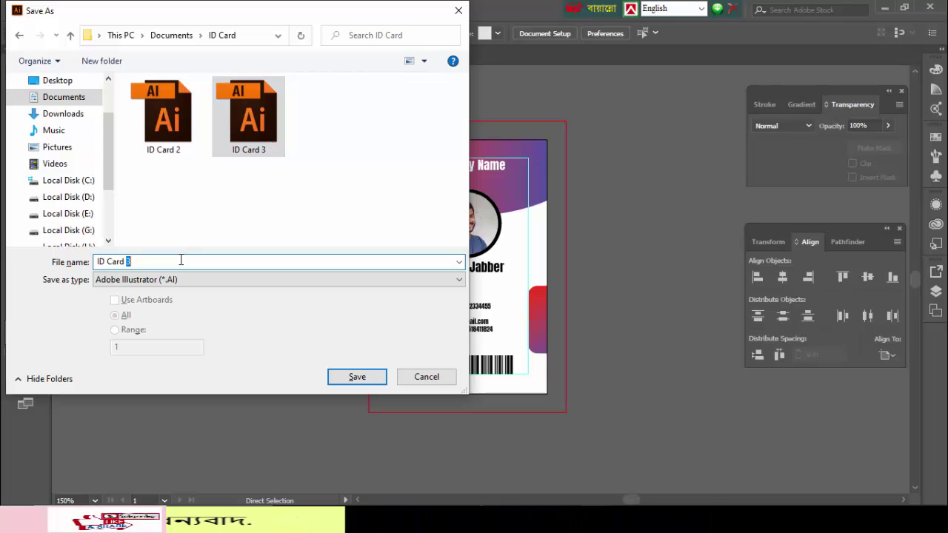
text(4)
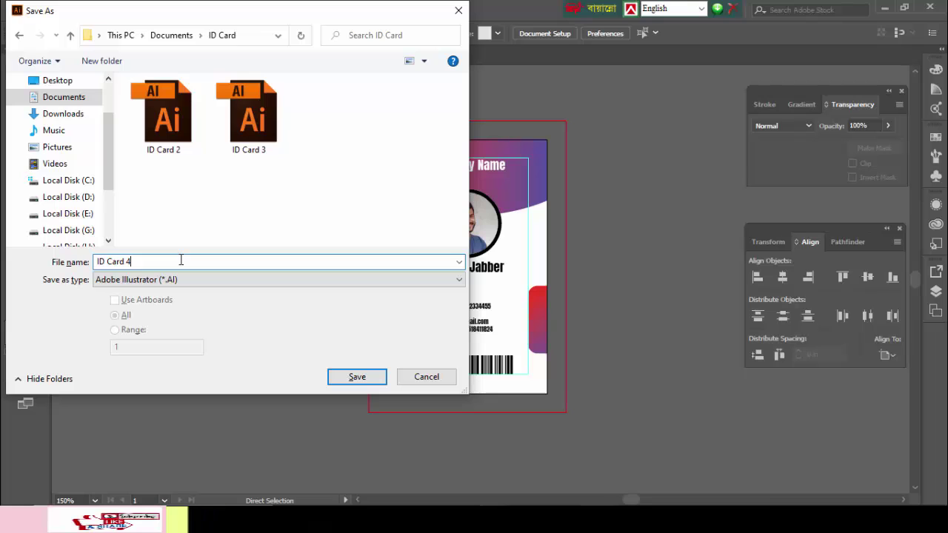
key(Return)
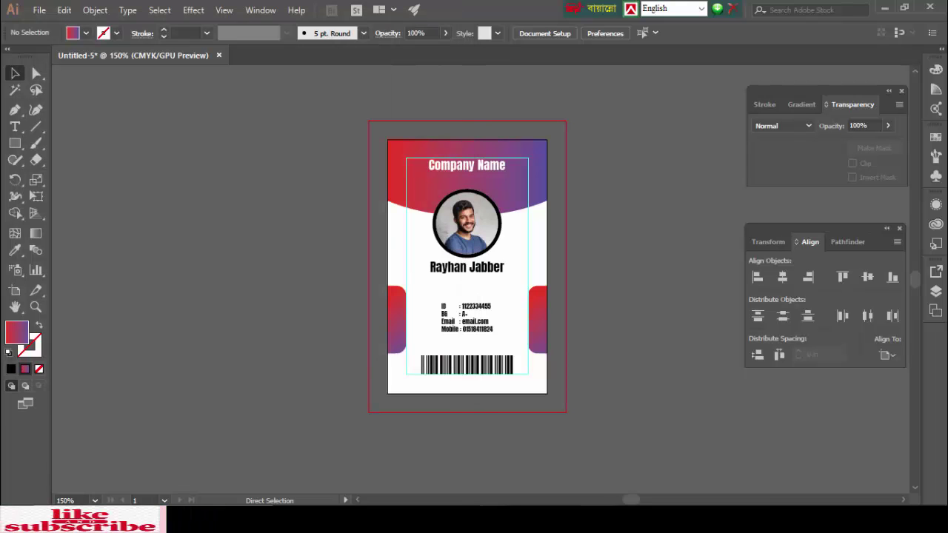